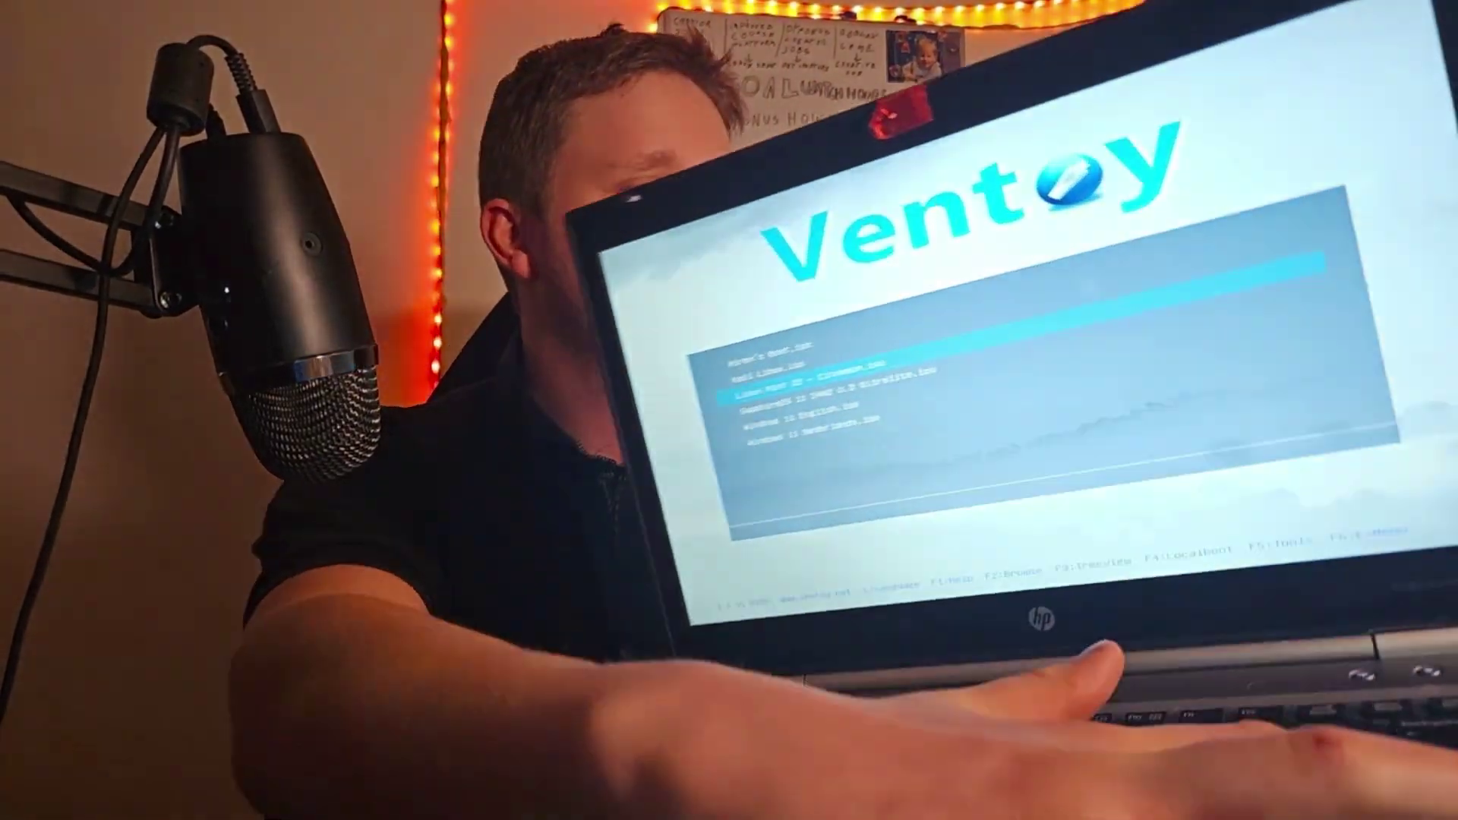
Boot the Linux Mint 22 image from Ventoy in normal mode and start the live session
key(Return)
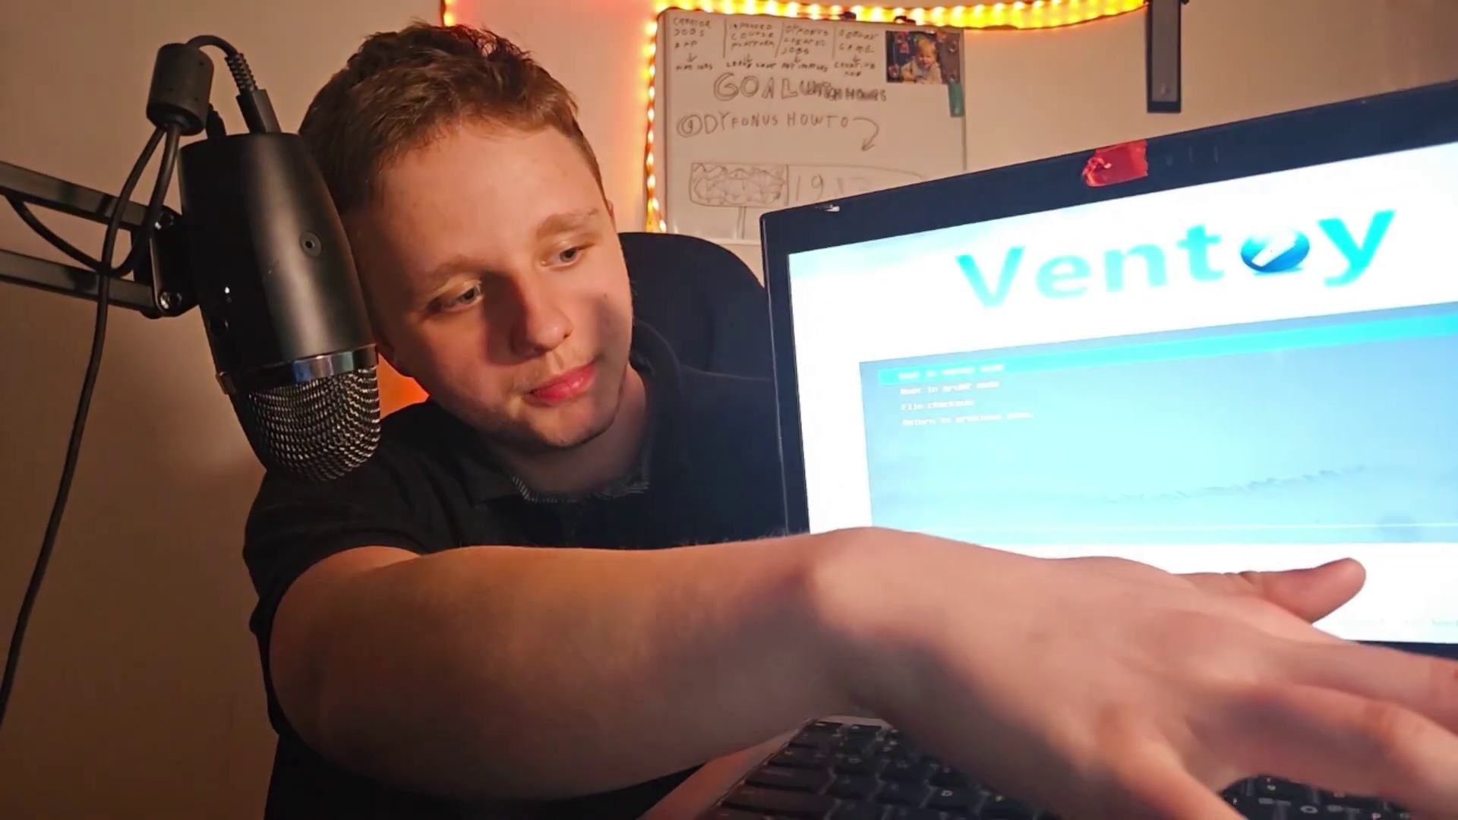
key(Return)
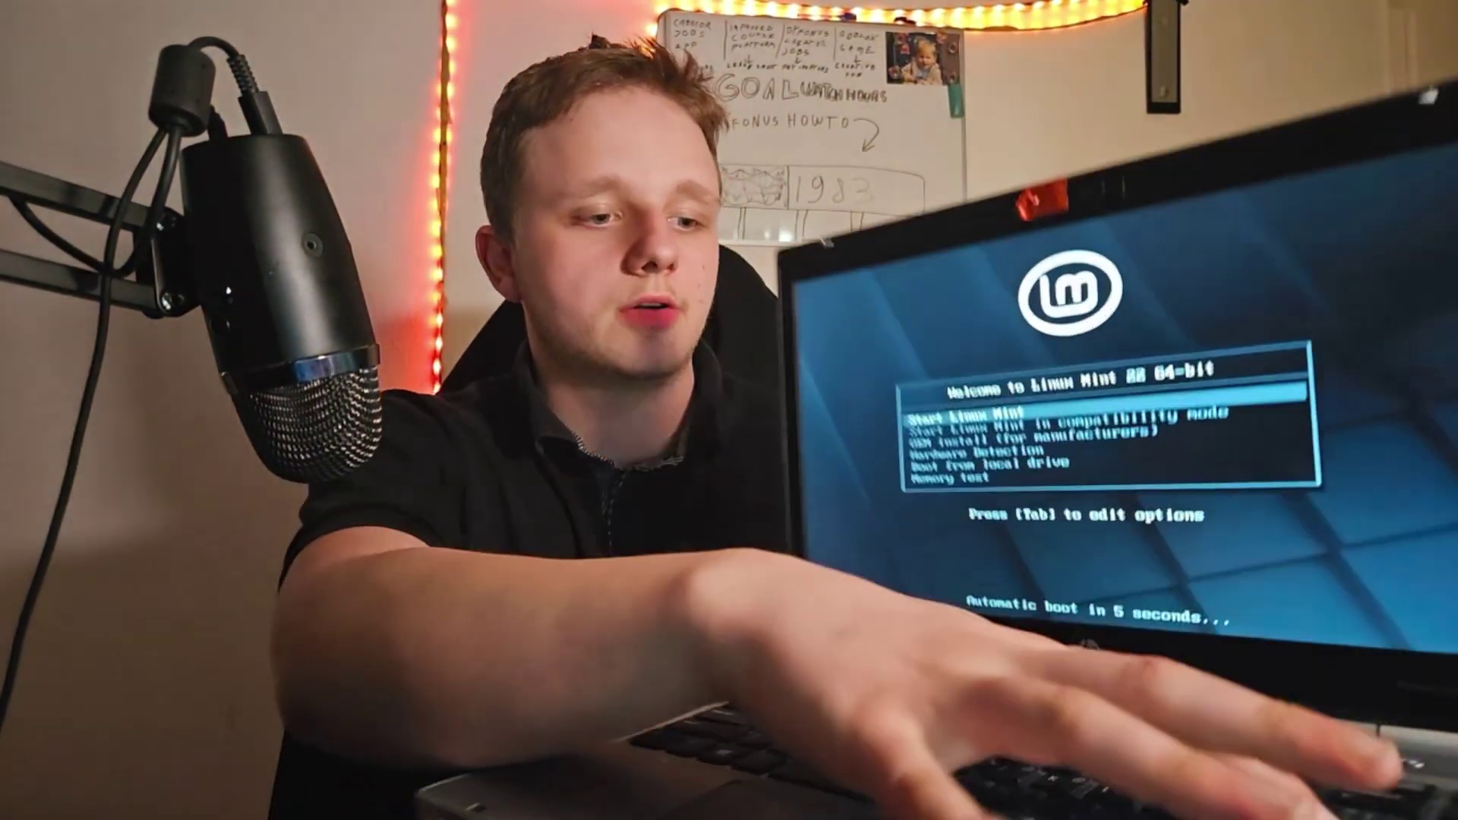
key(Up)
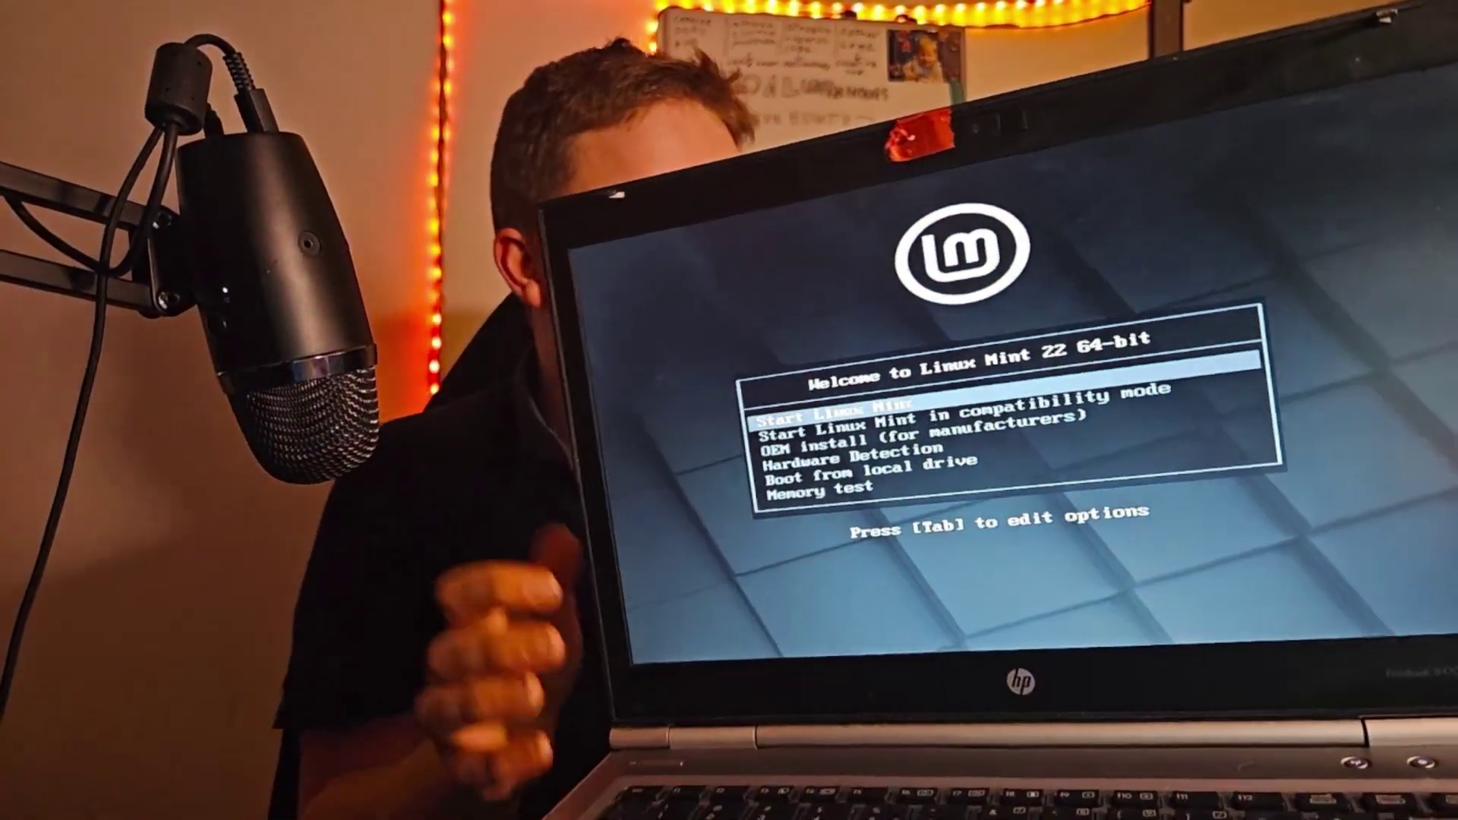
key(Return)
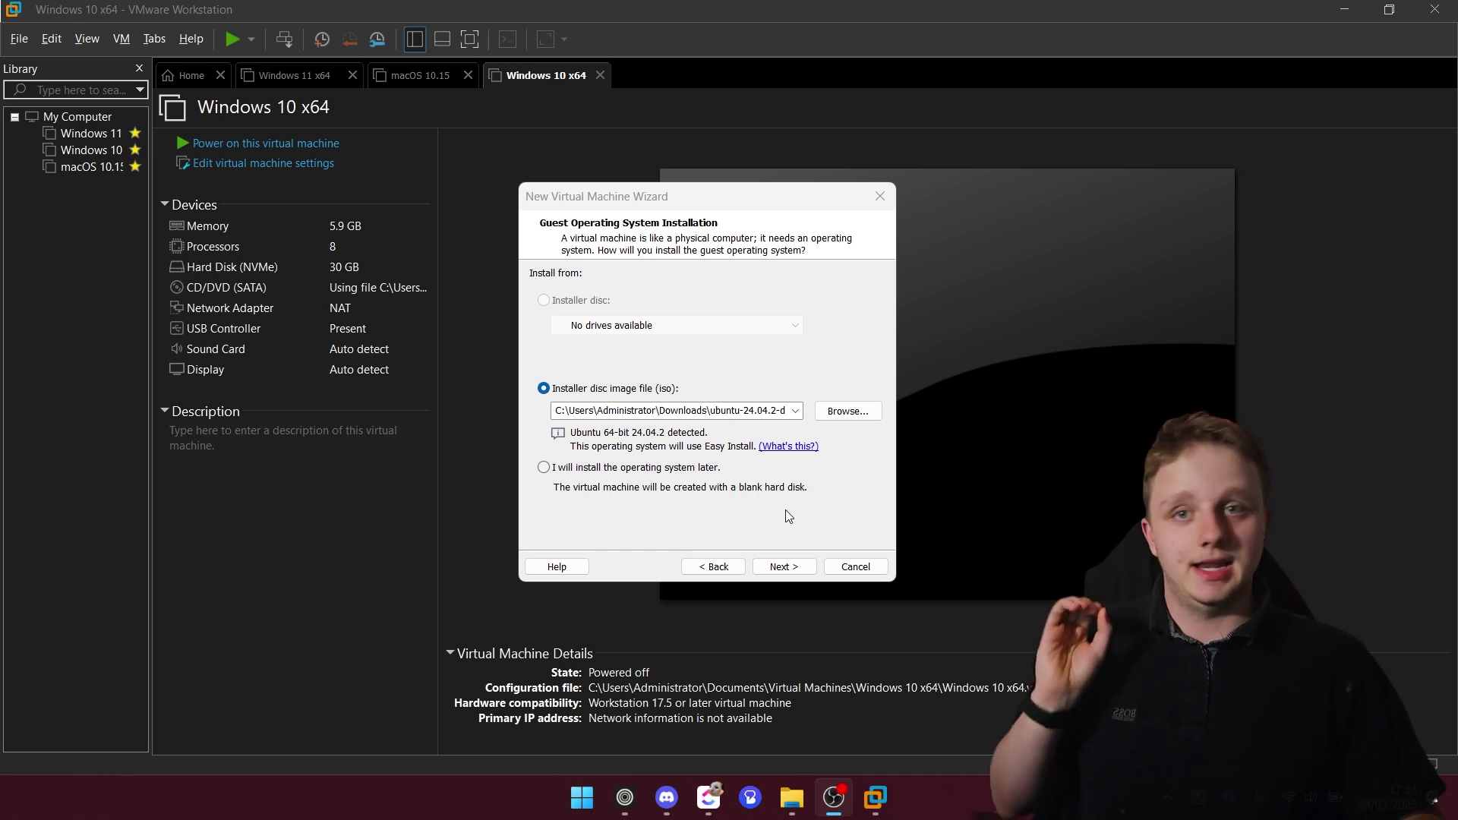
Swap the new VM's installer disc from the Ubuntu 24.04.2 ISO to linuxmint-22.1-cinnamon-64bit.iso
click(832, 411)
double_click(758, 422)
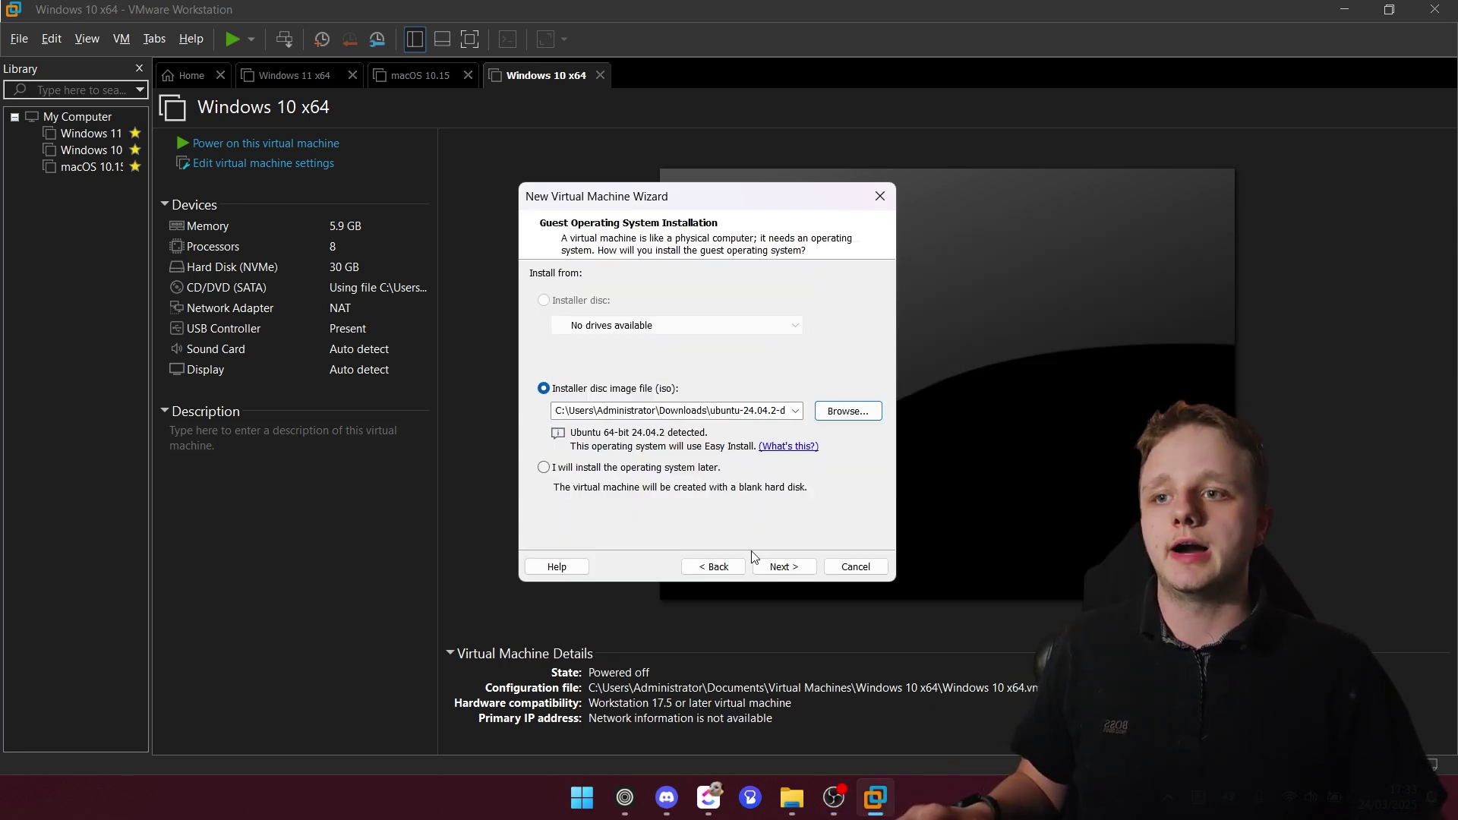
click(776, 567)
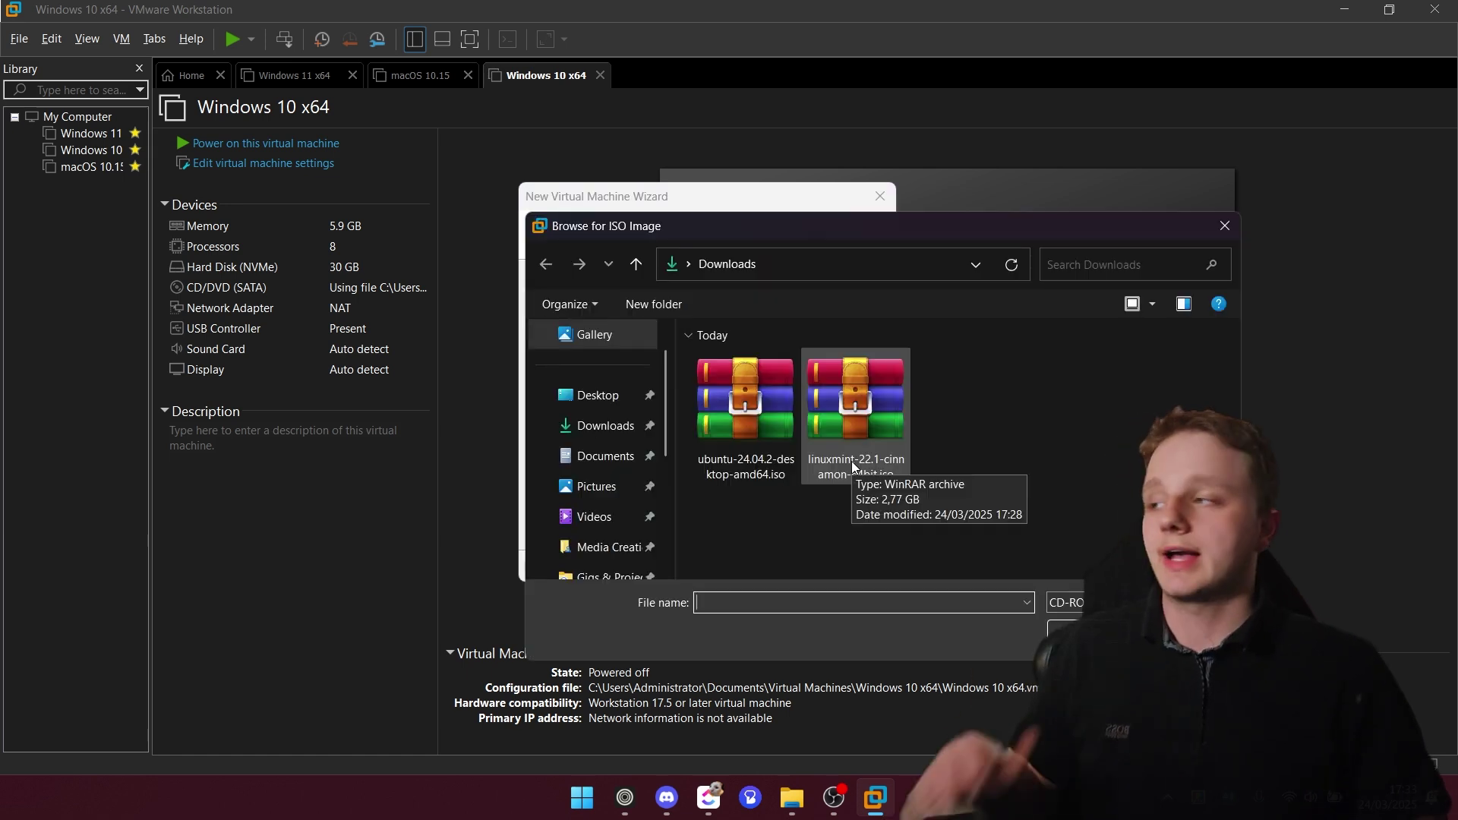
click(850, 462)
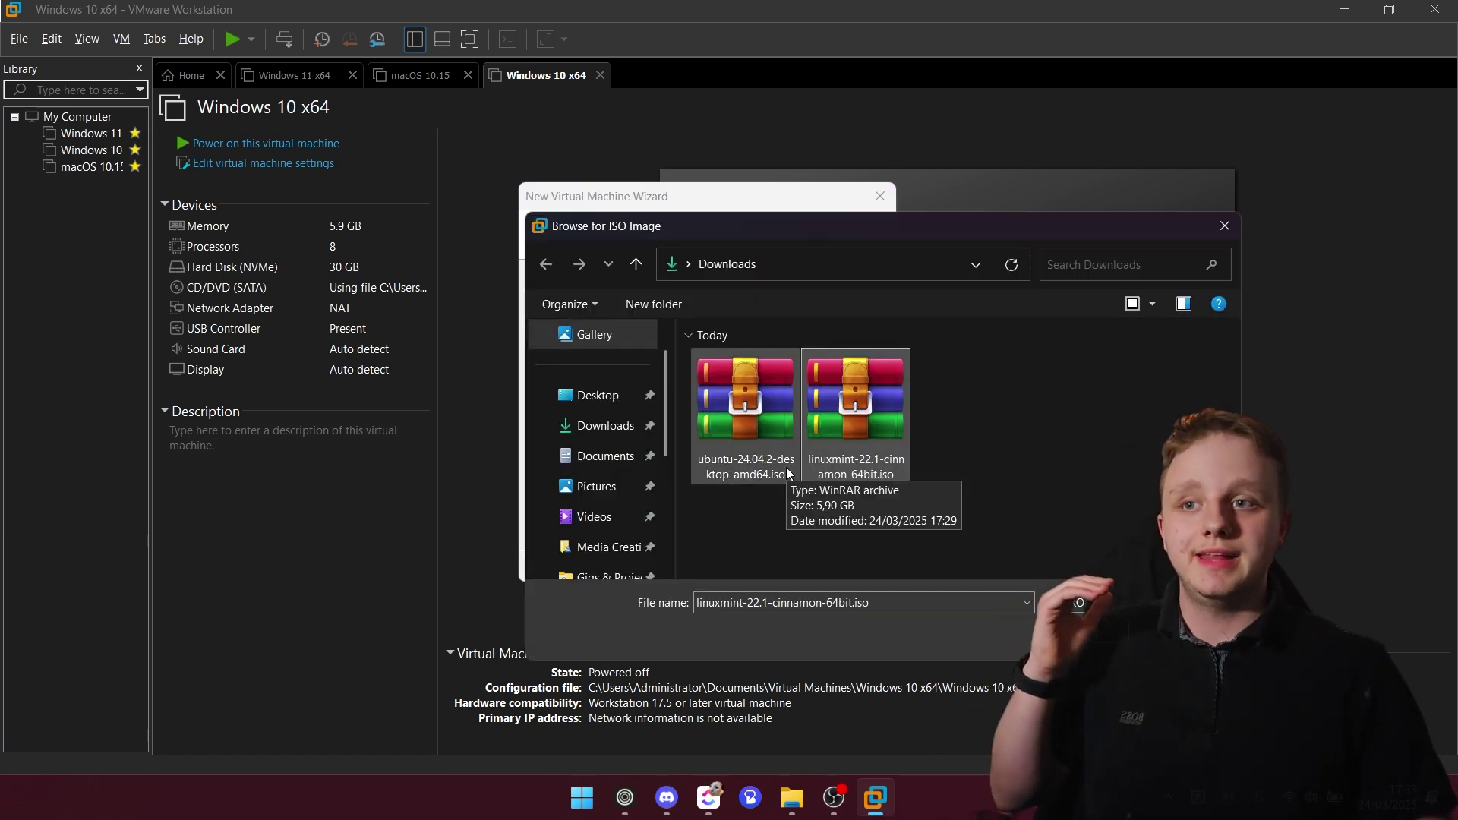
double_click(861, 422)
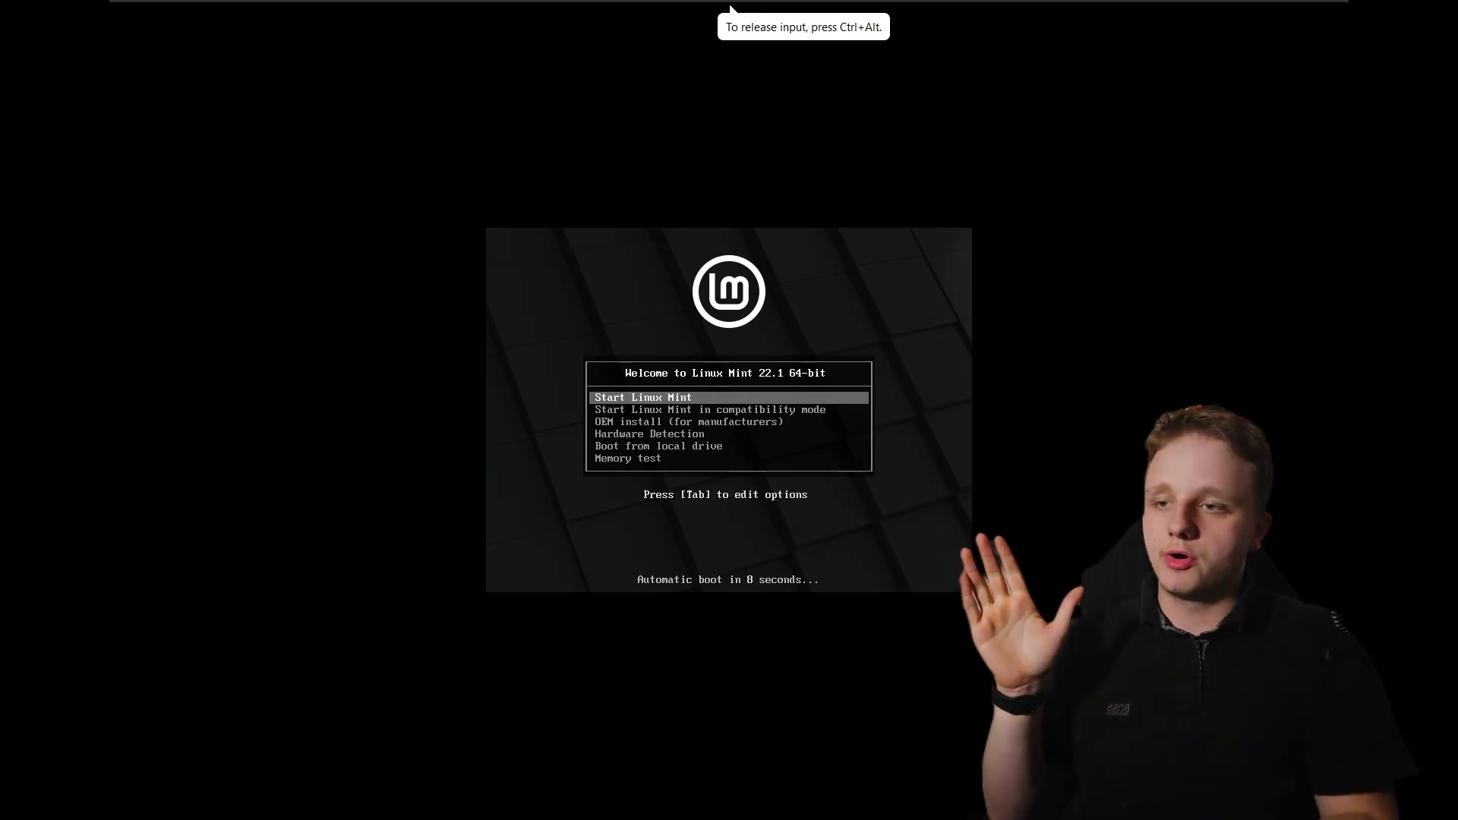
Start Linux Mint in the virtual machine and let it load the live desktop
key(Return)
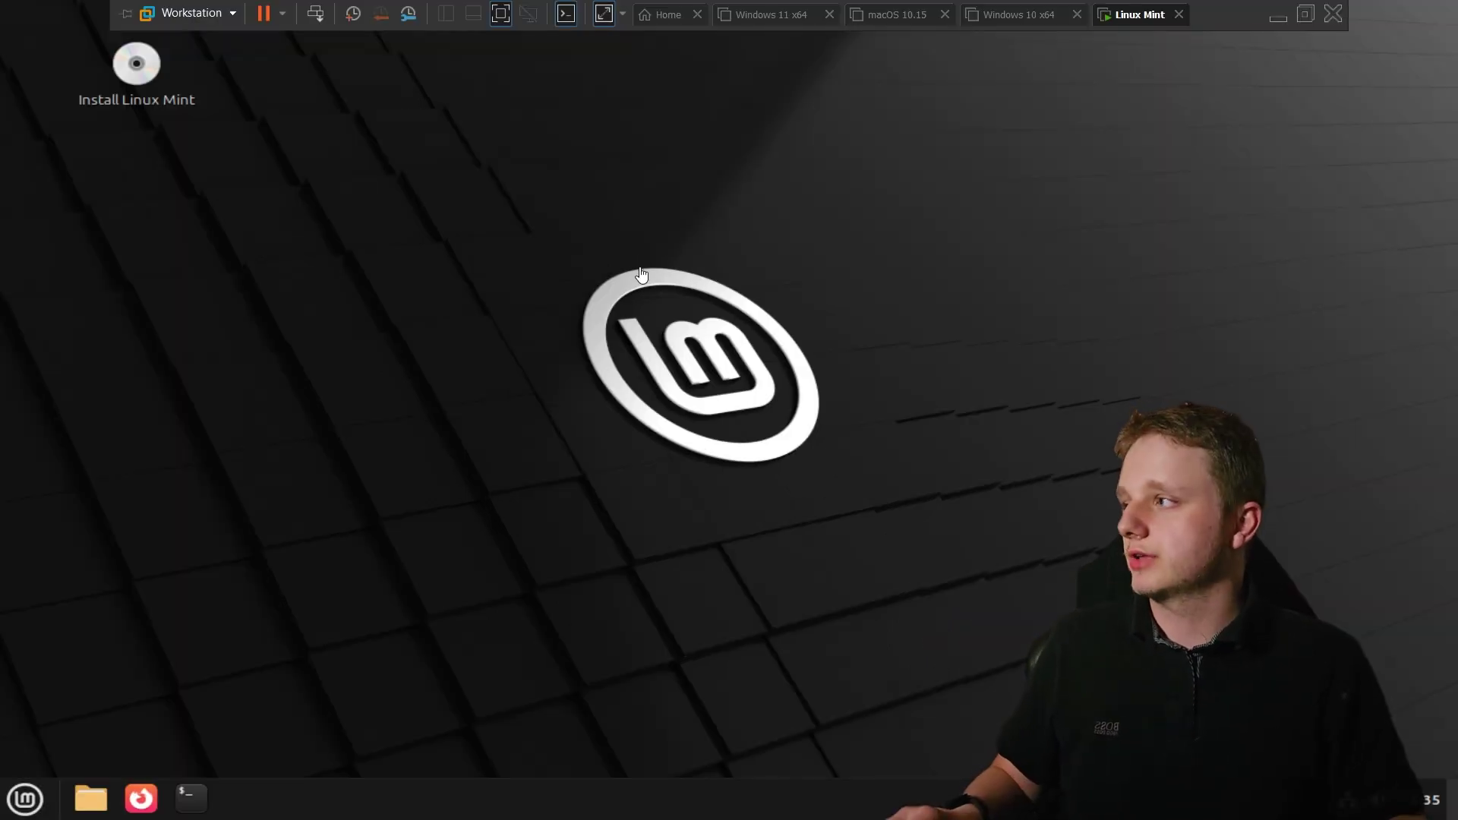
Set the Mint VM's display resolution to 1920 × 1080 (16:9) and keep the change
click(641, 274)
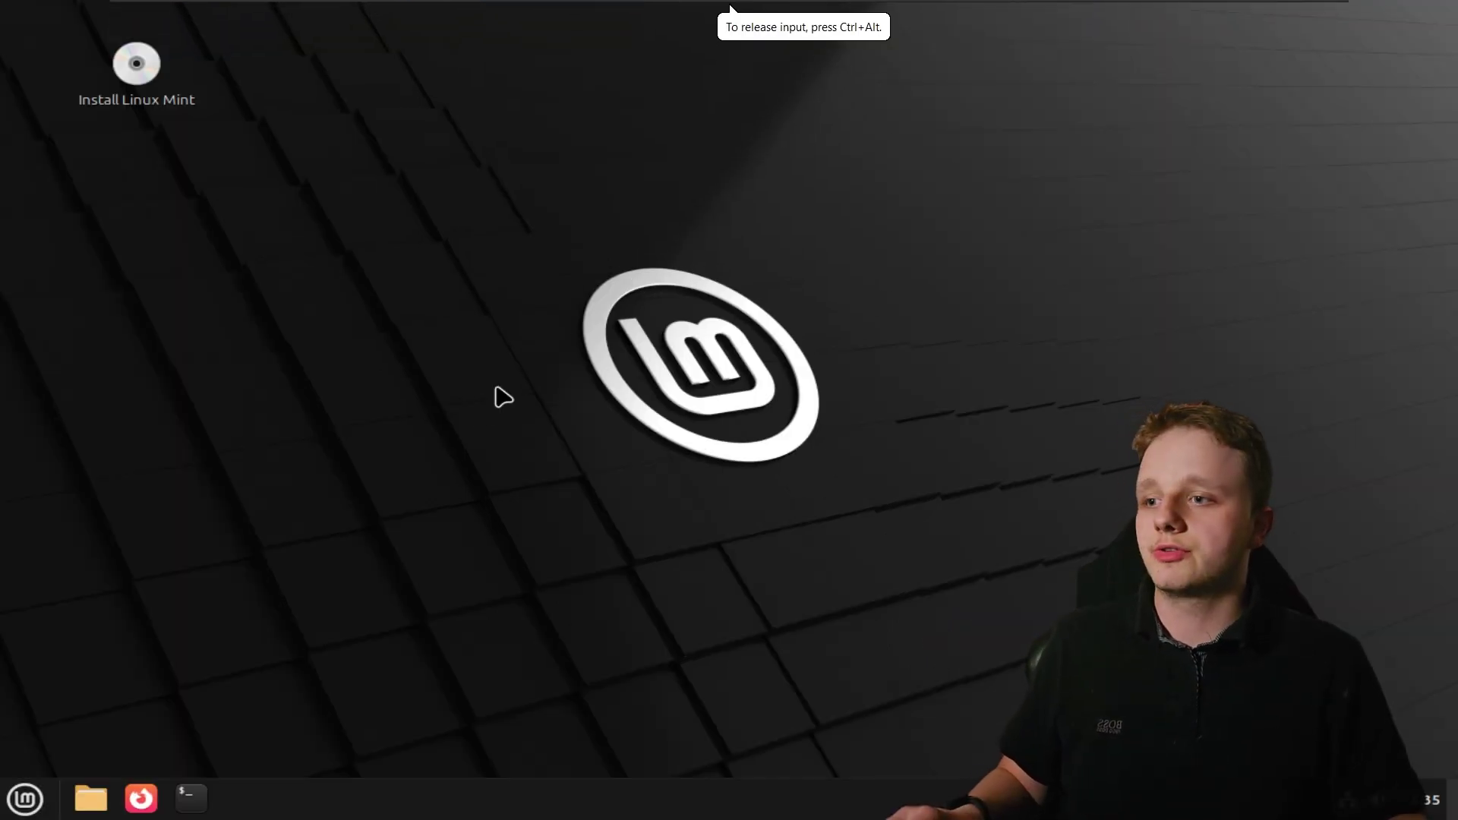
right_click(409, 353)
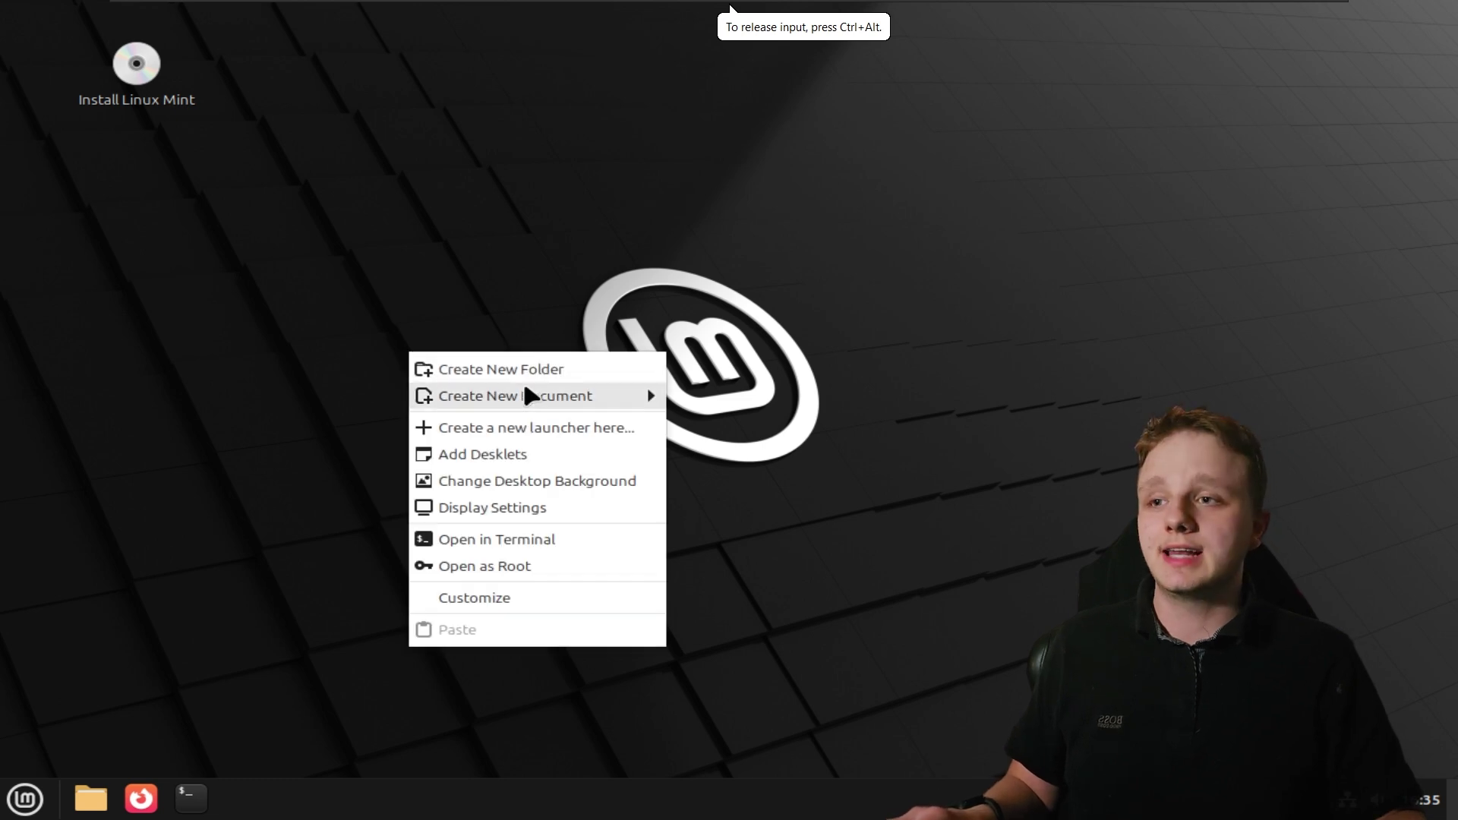
click(464, 509)
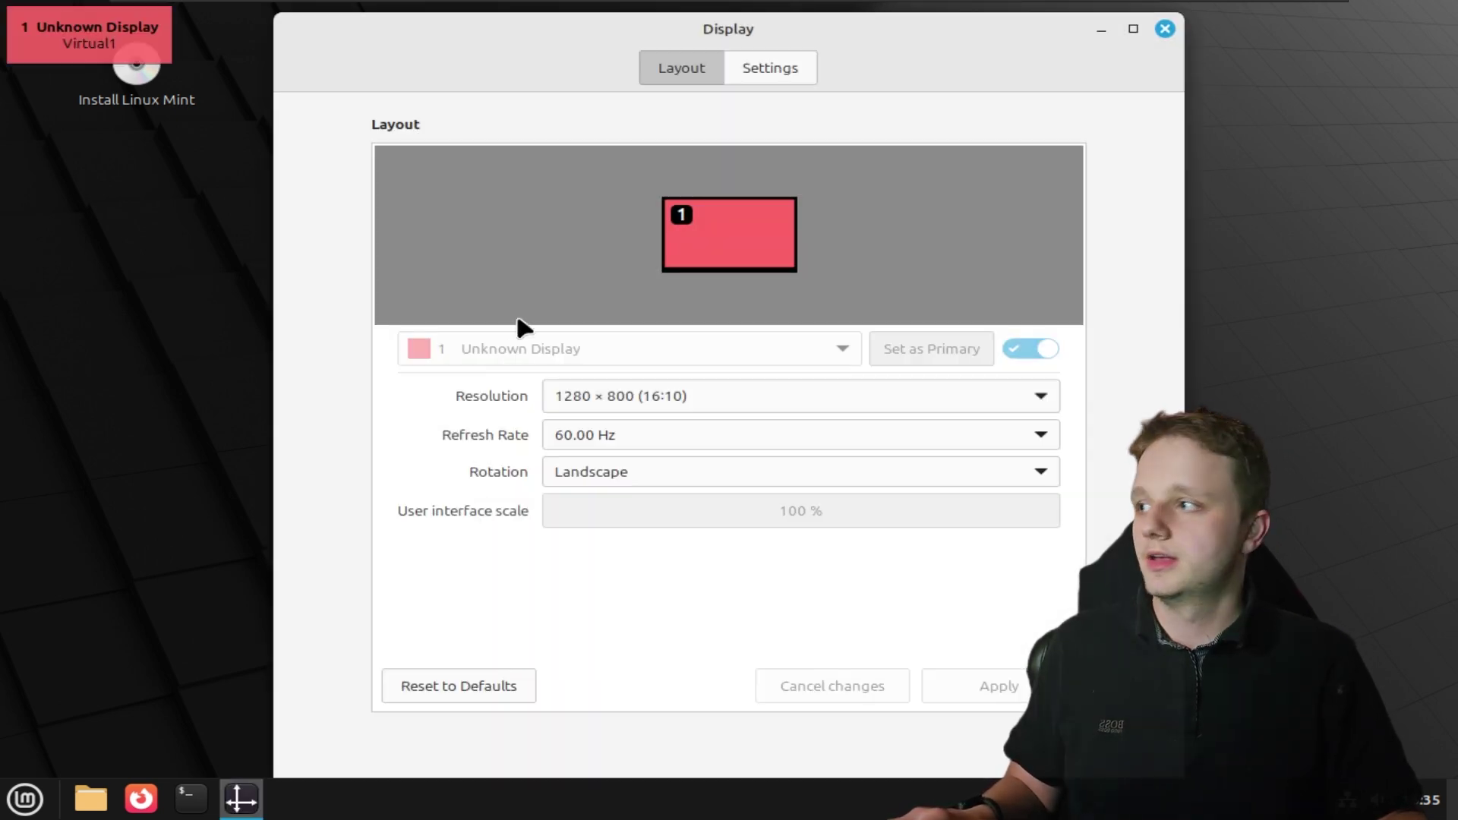
drag(792, 53, 698, 39)
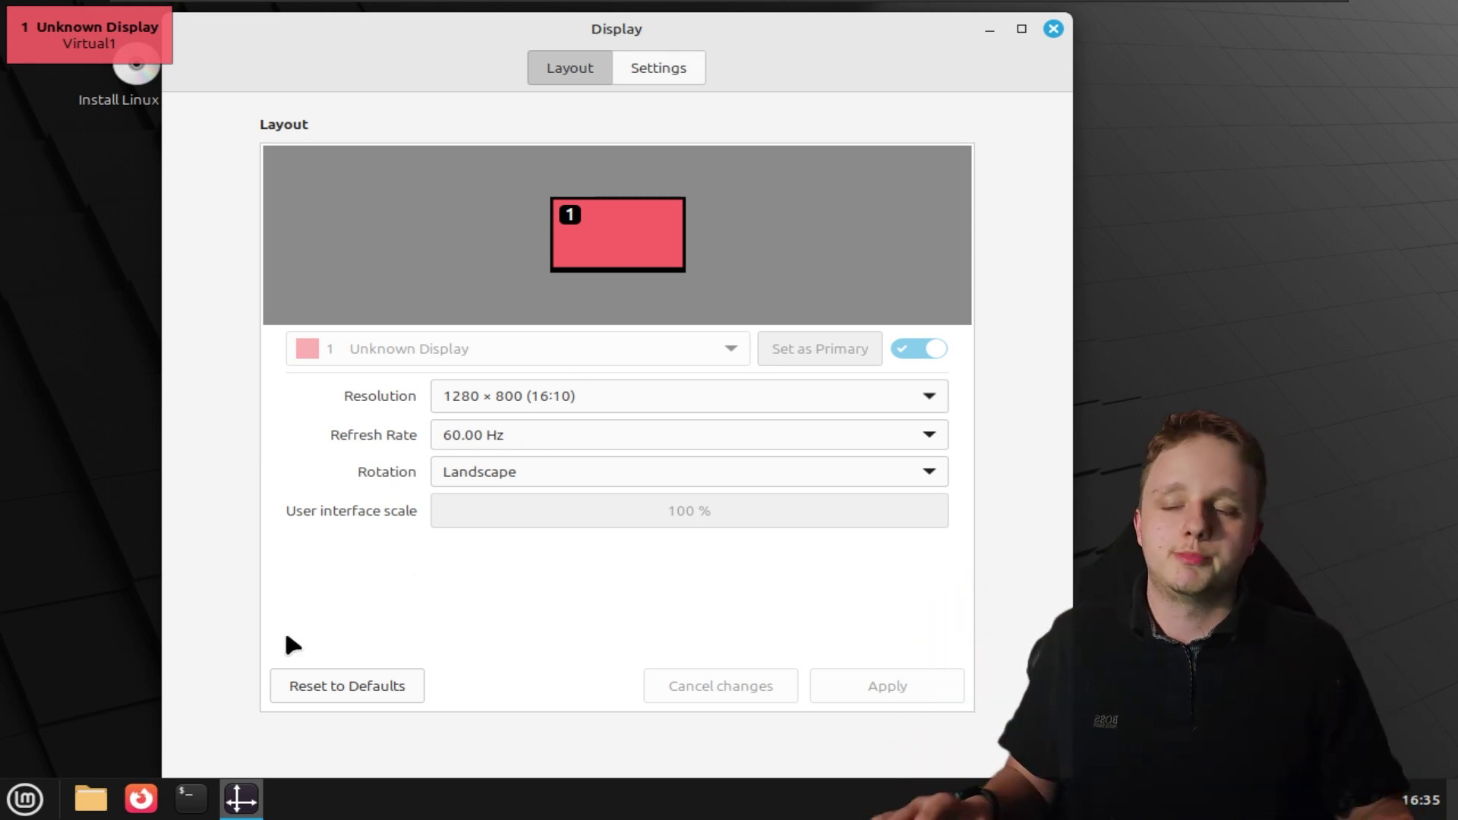
click(532, 401)
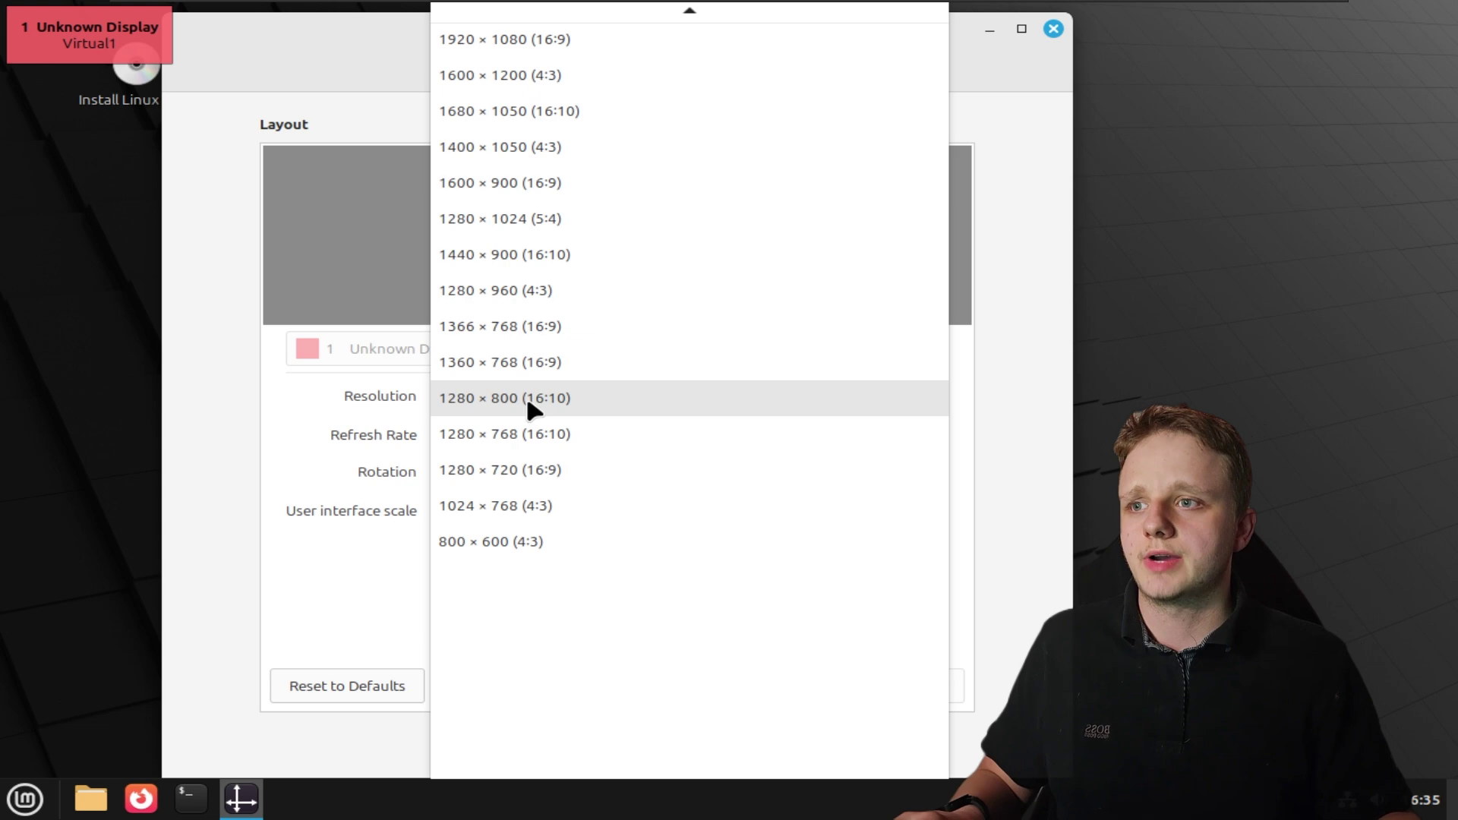
click(605, 42)
click(873, 686)
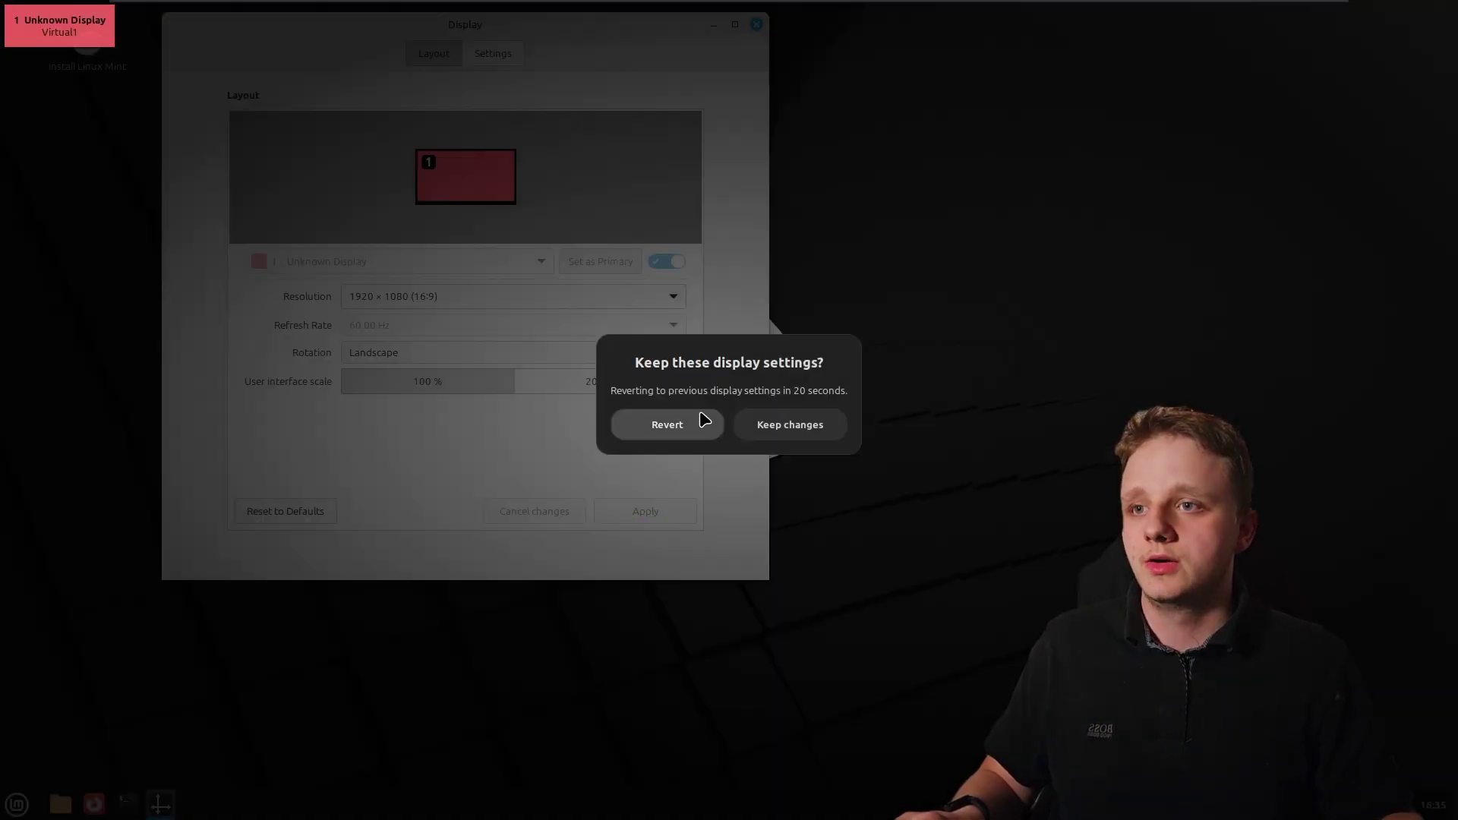
click(764, 438)
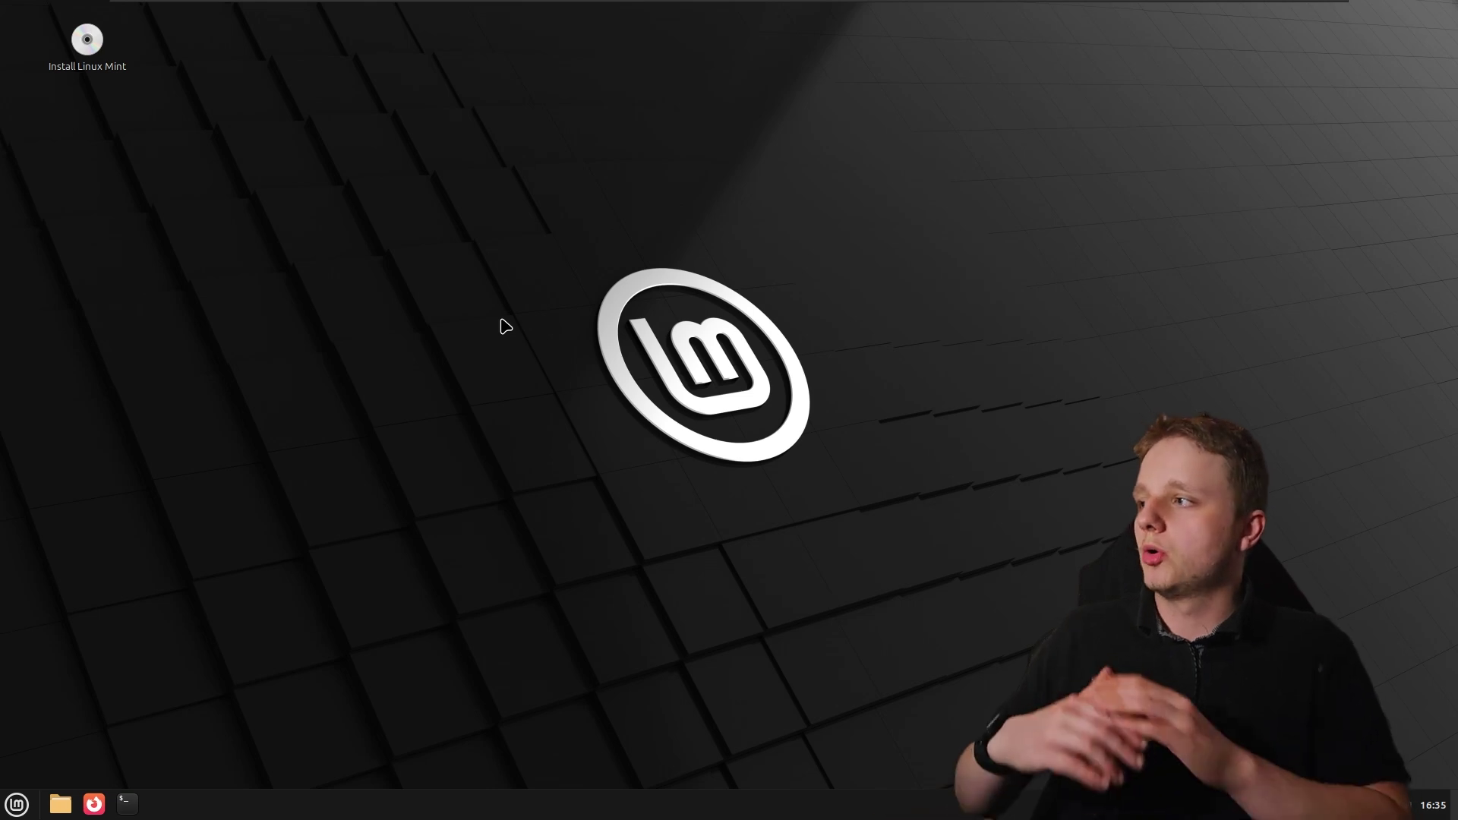
Make Xmas Bokeh from the Wallpapers collection the desktop background, then close the chooser
right_click(501, 320)
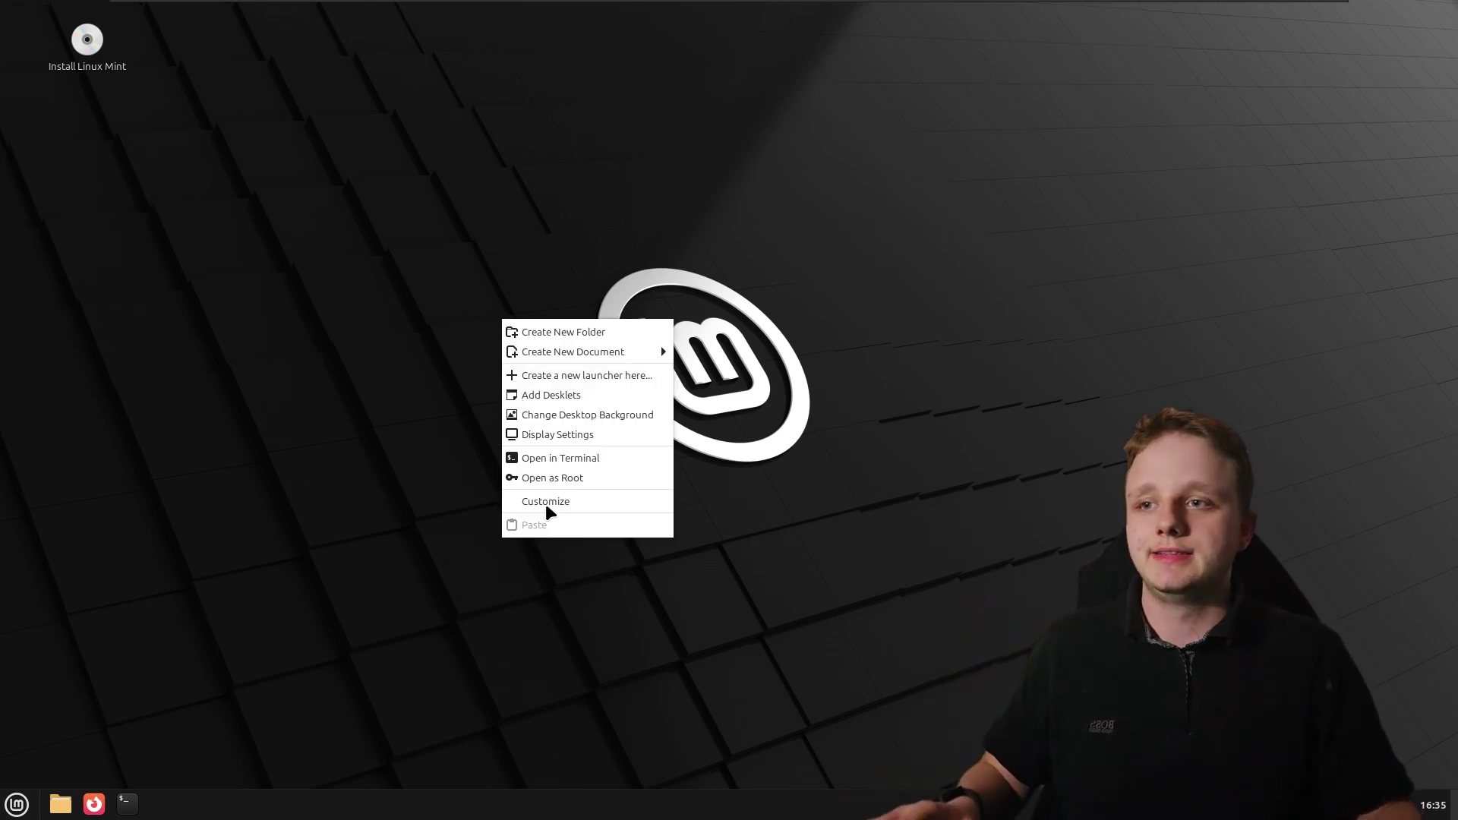
click(566, 416)
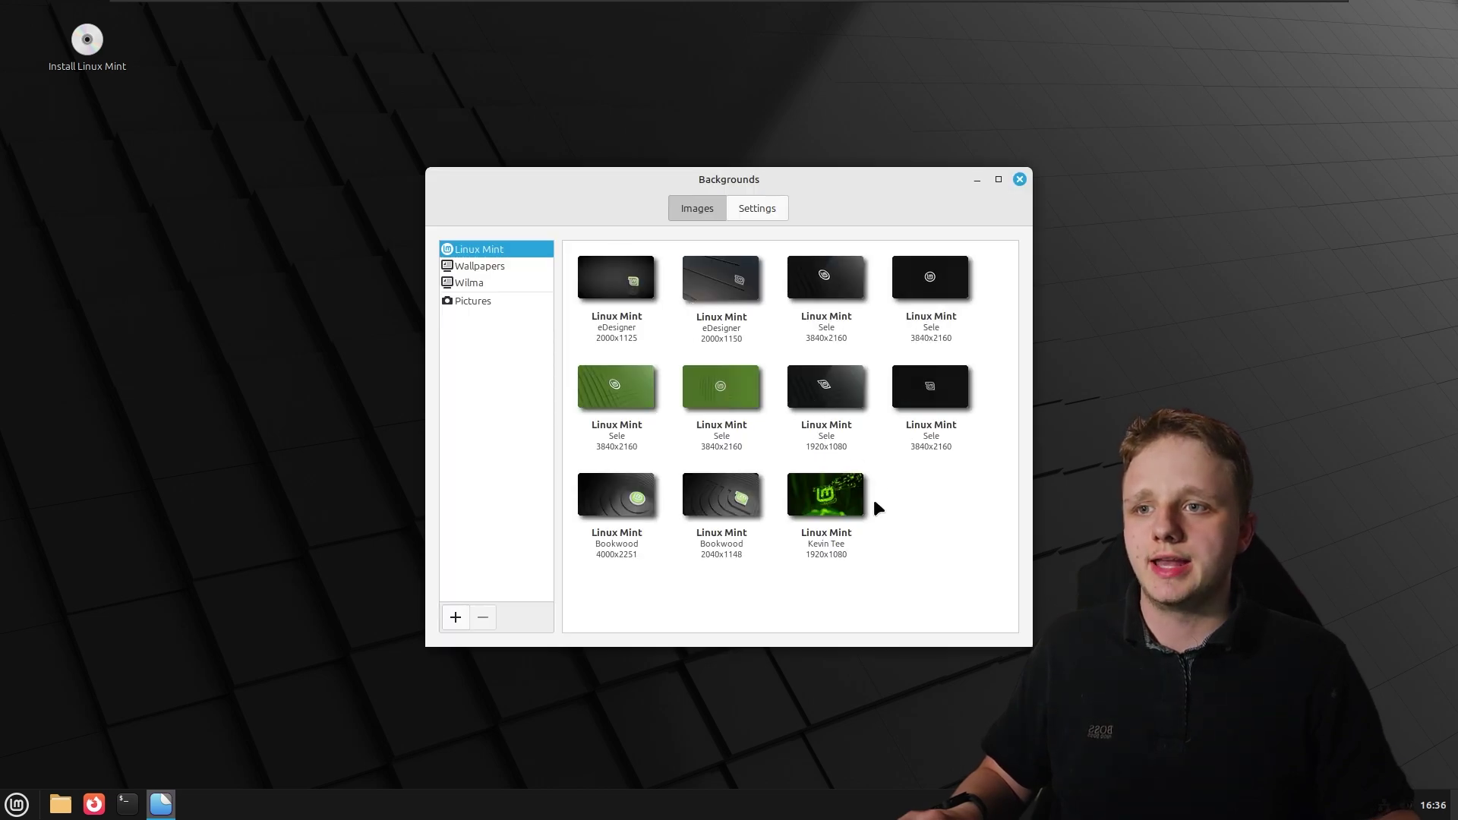
click(873, 504)
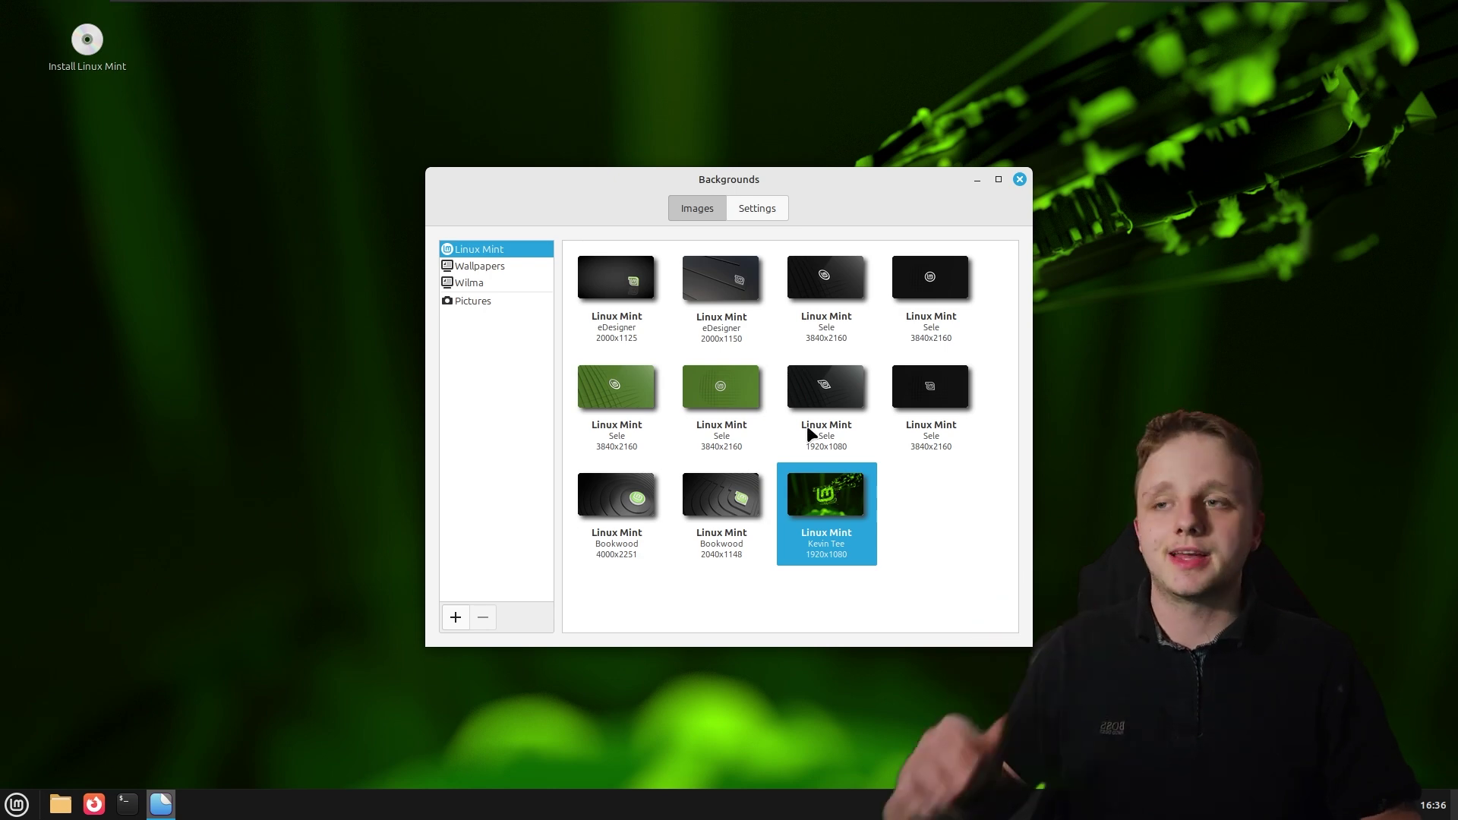
click(474, 266)
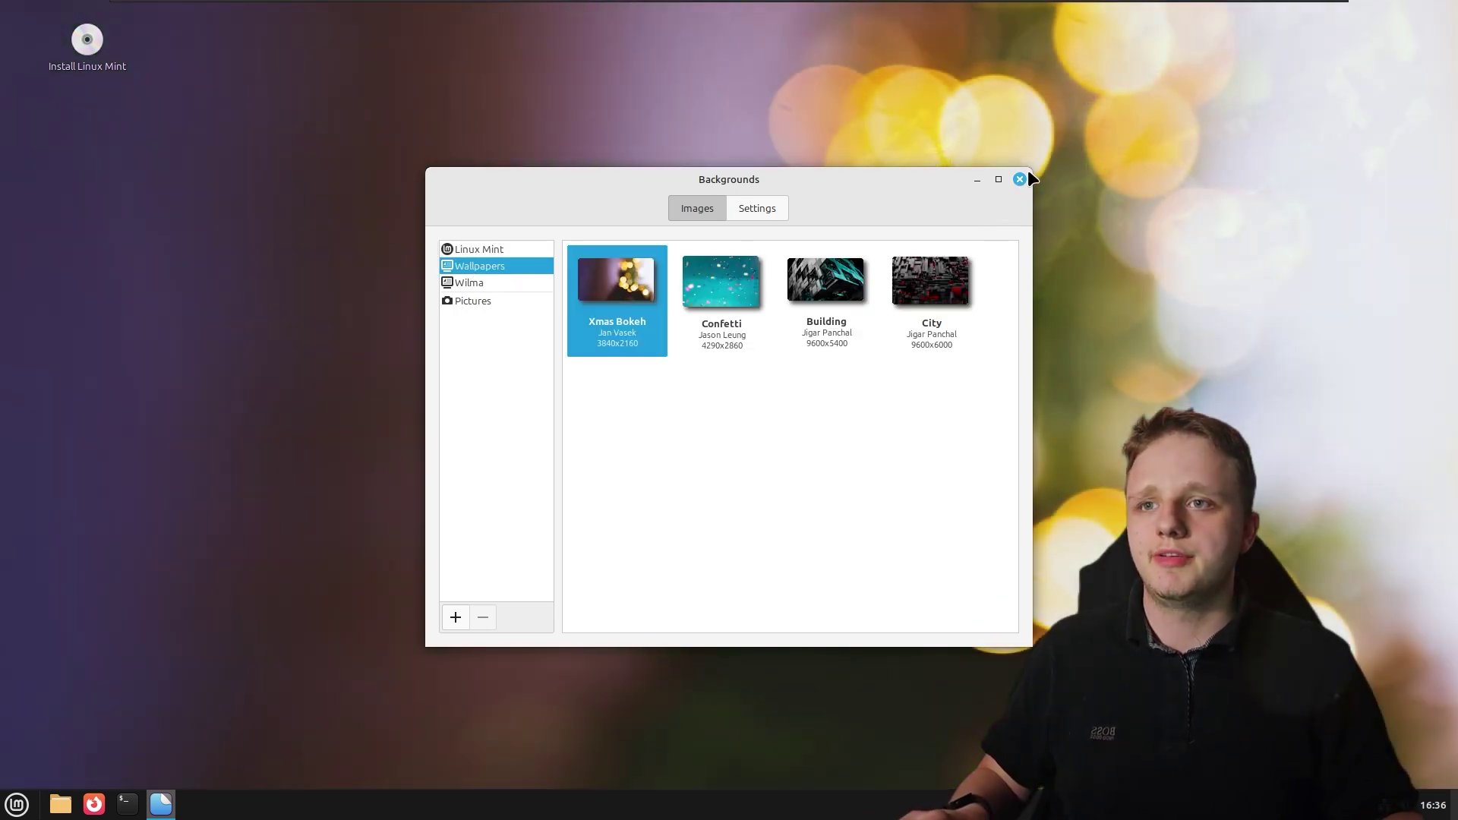
click(1019, 179)
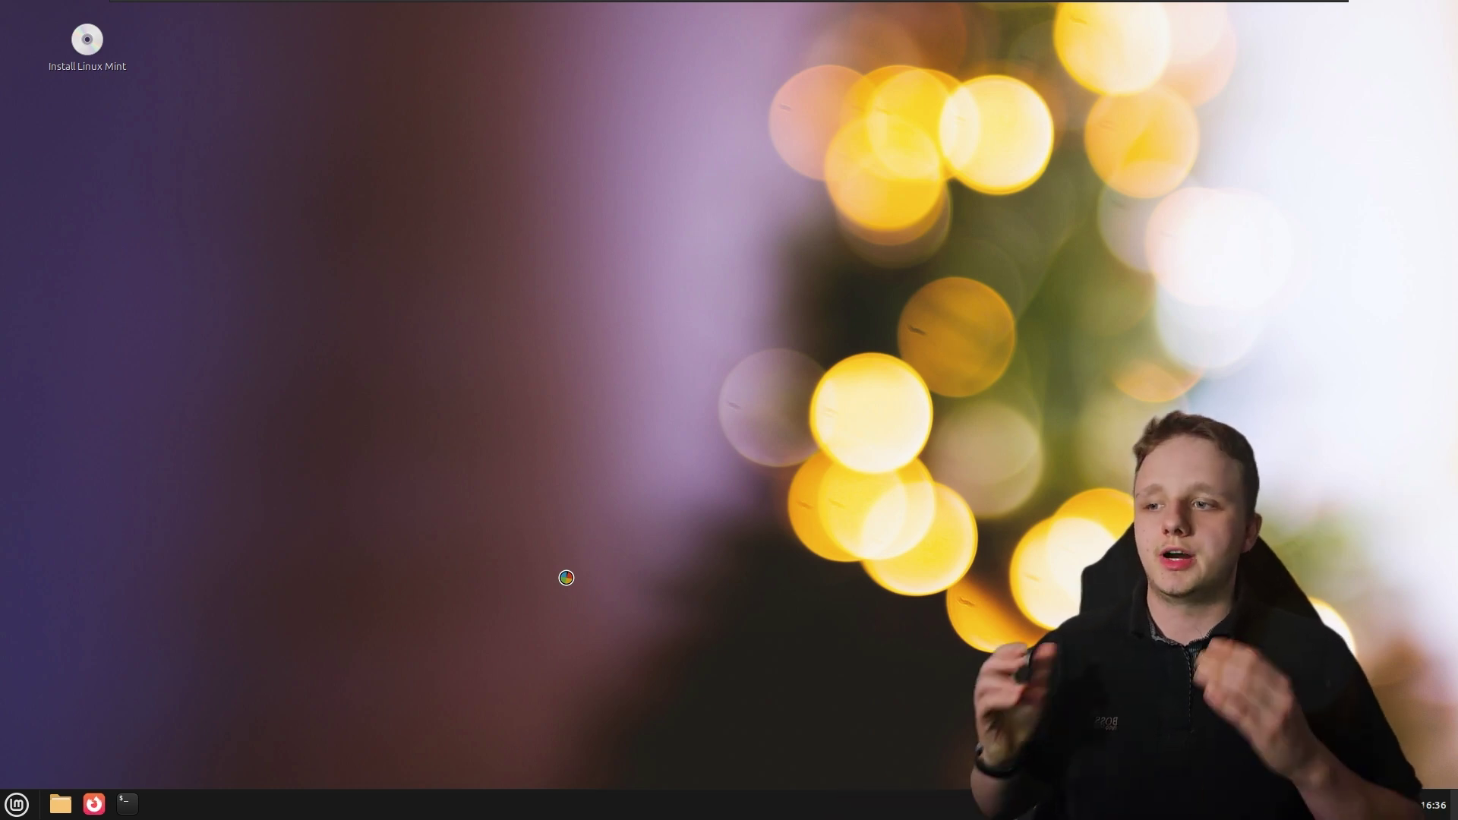
Inspect the context menus of the panel's Firefox, main menu, file manager and terminal launchers
click(62, 805)
right_click(92, 804)
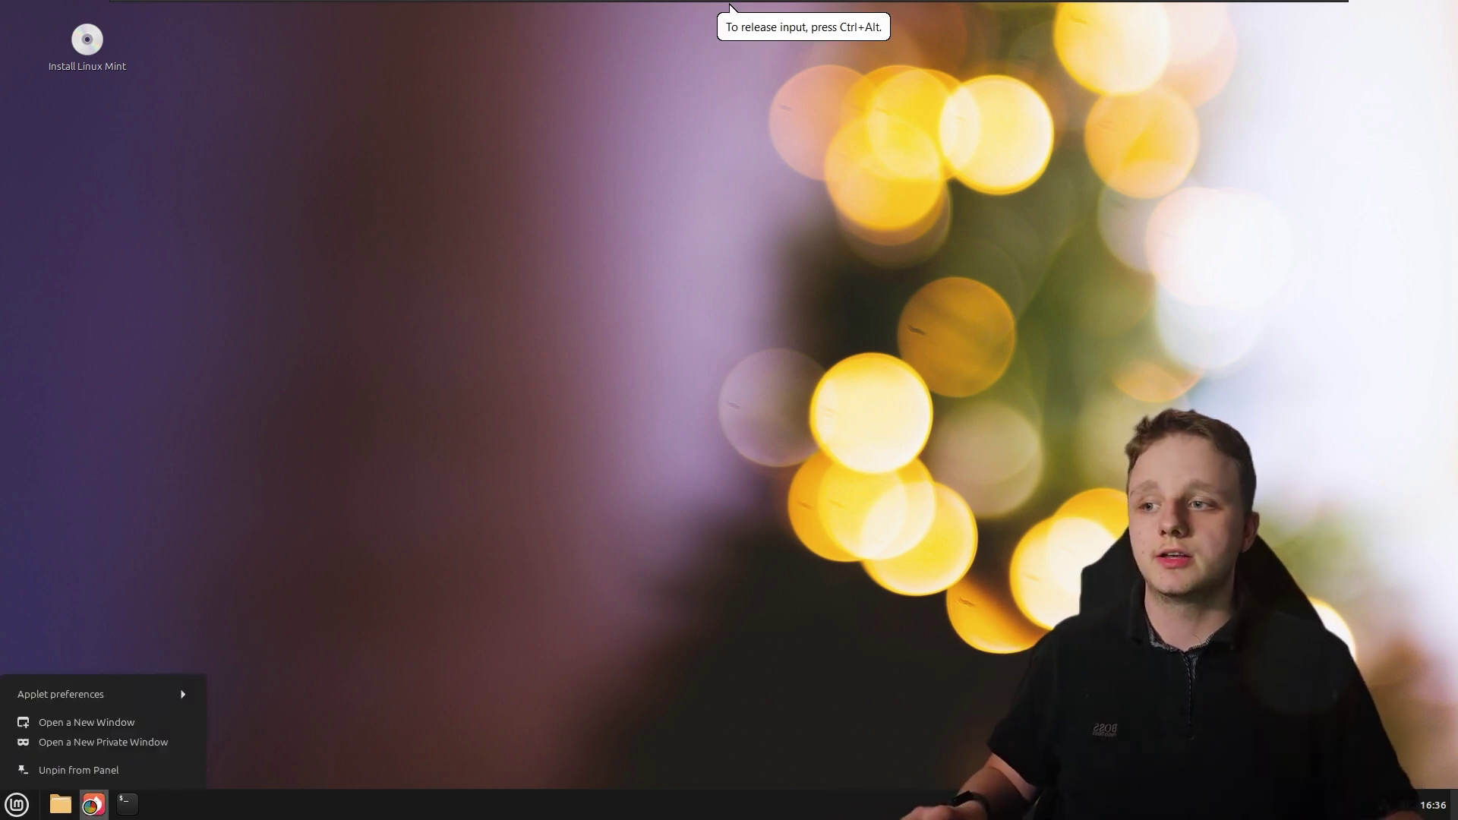
click(366, 676)
right_click(17, 804)
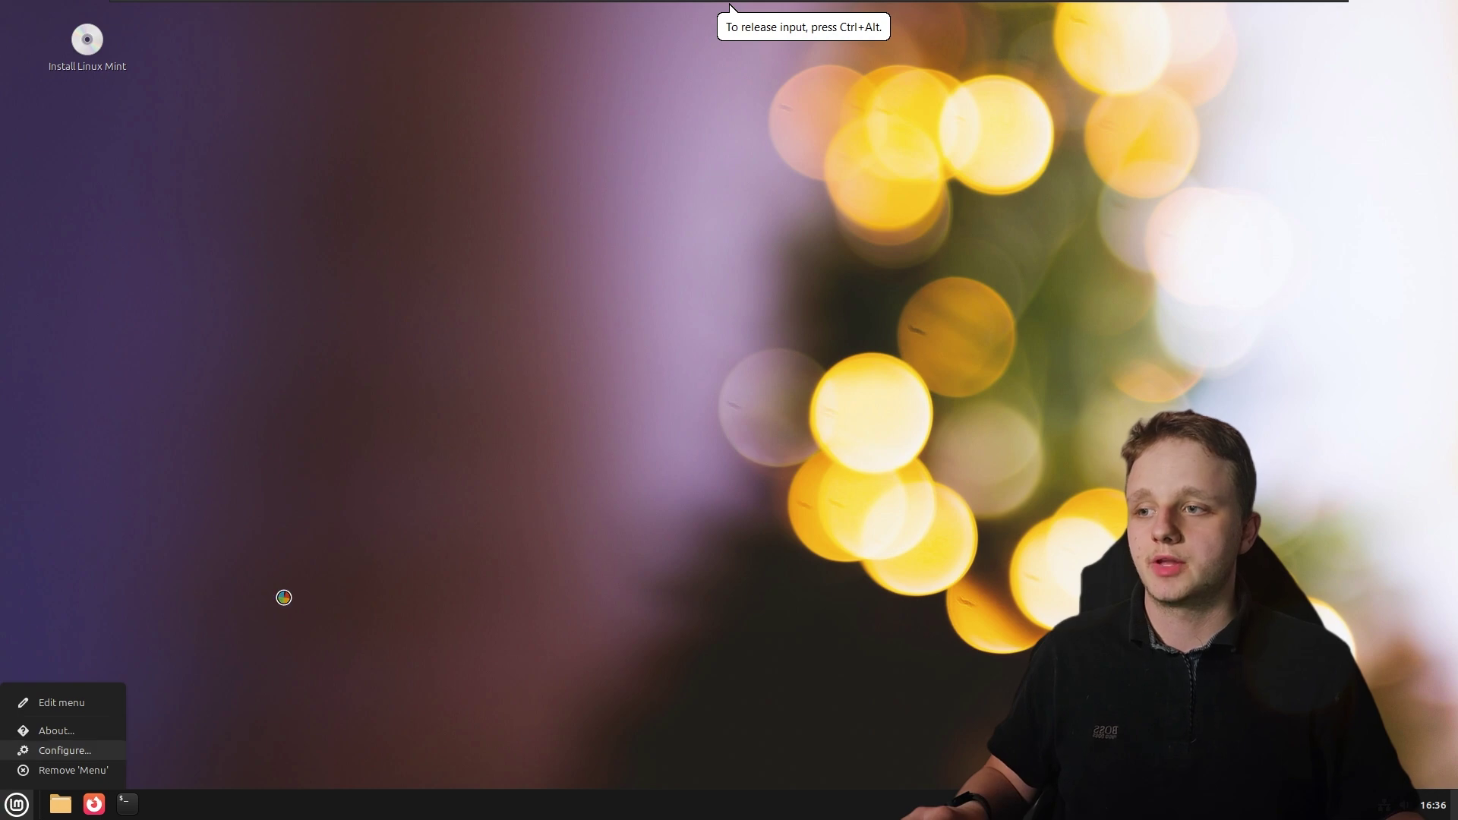
click(251, 645)
right_click(60, 804)
key(Escape)
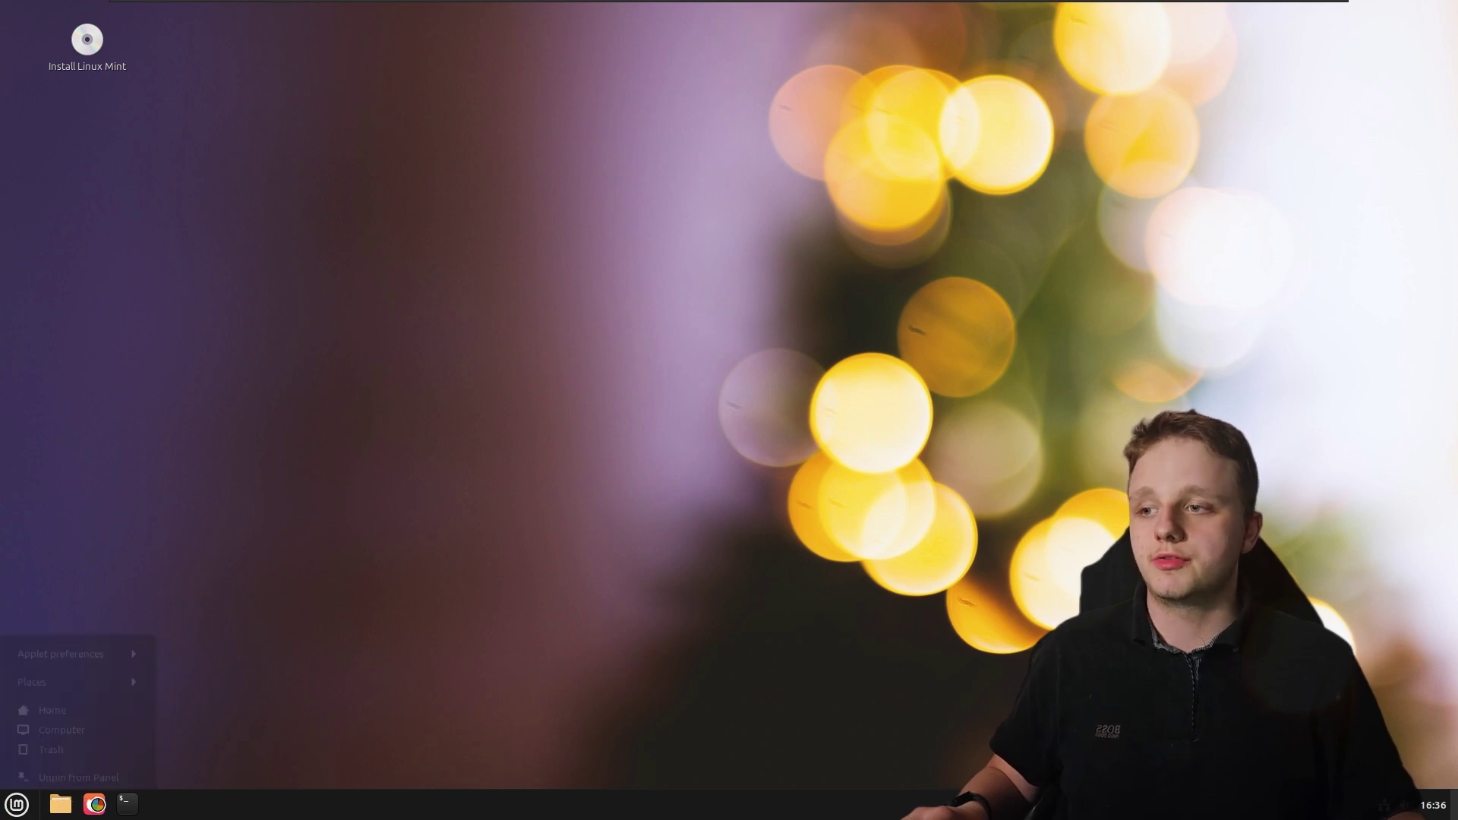
right_click(127, 804)
click(371, 622)
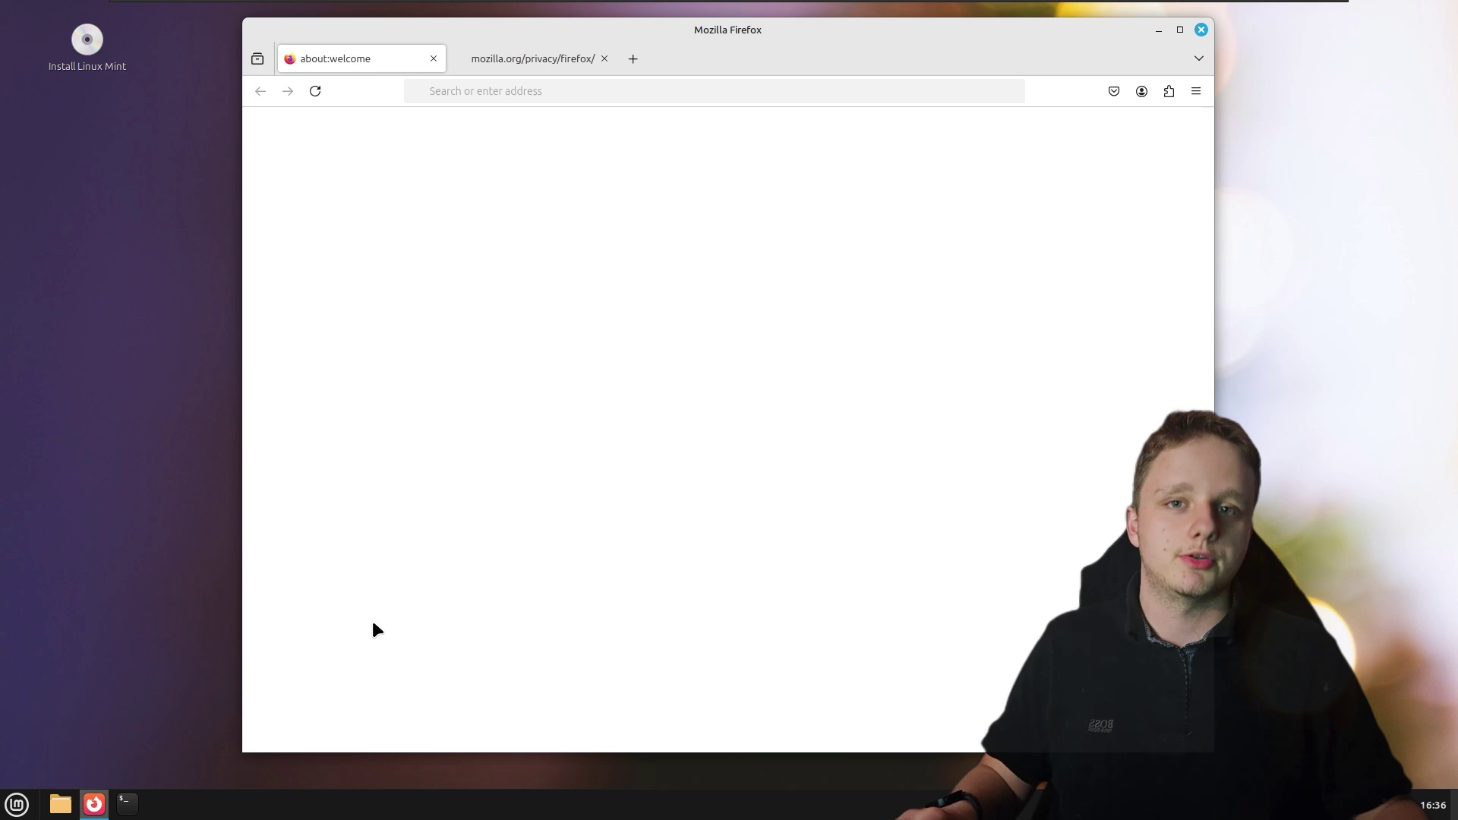
Load google.com in Firefox, translate the Dutch page to English and accept cookies
drag(654, 30, 535, 31)
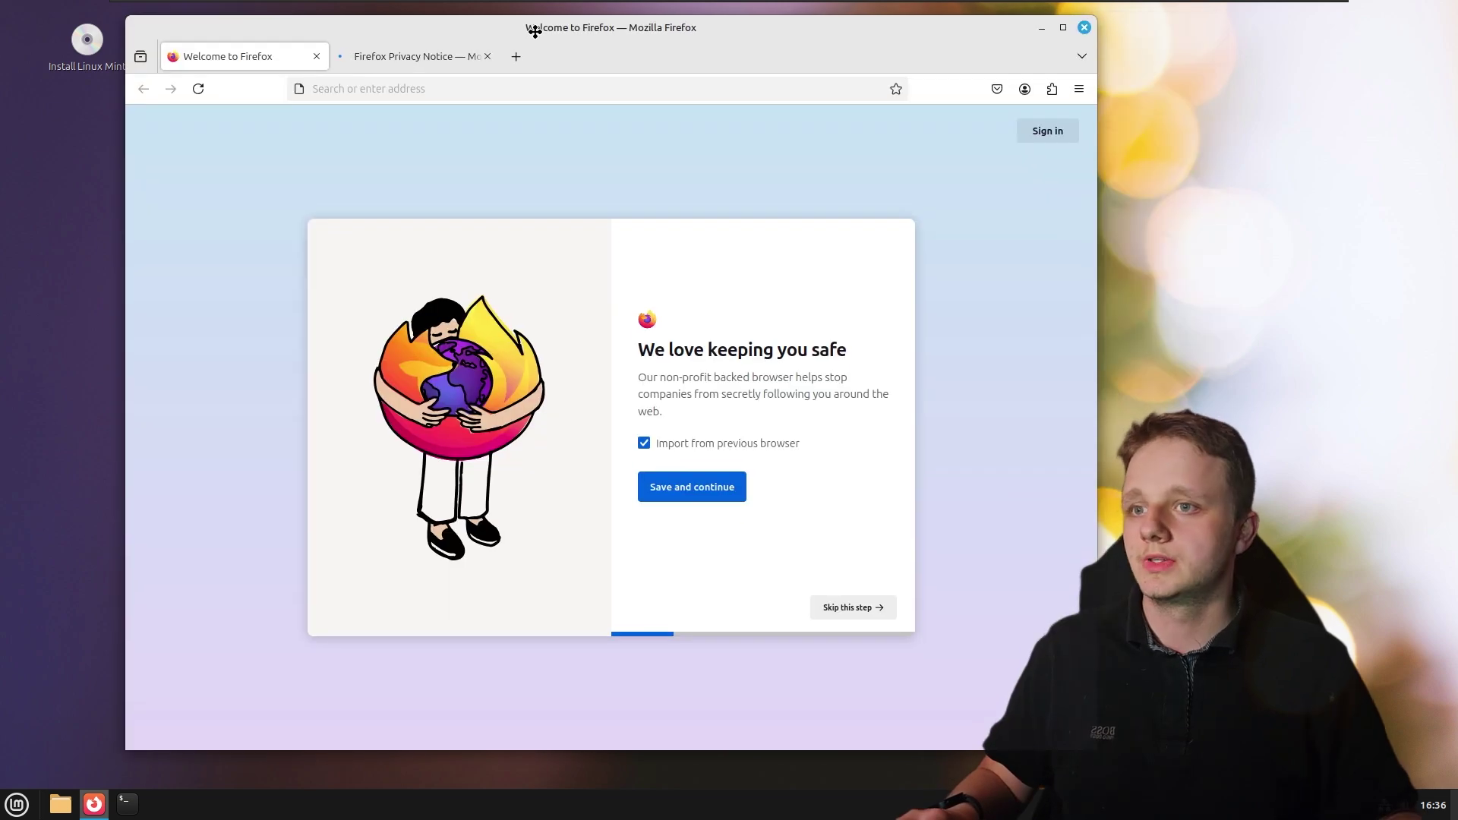
click(492, 57)
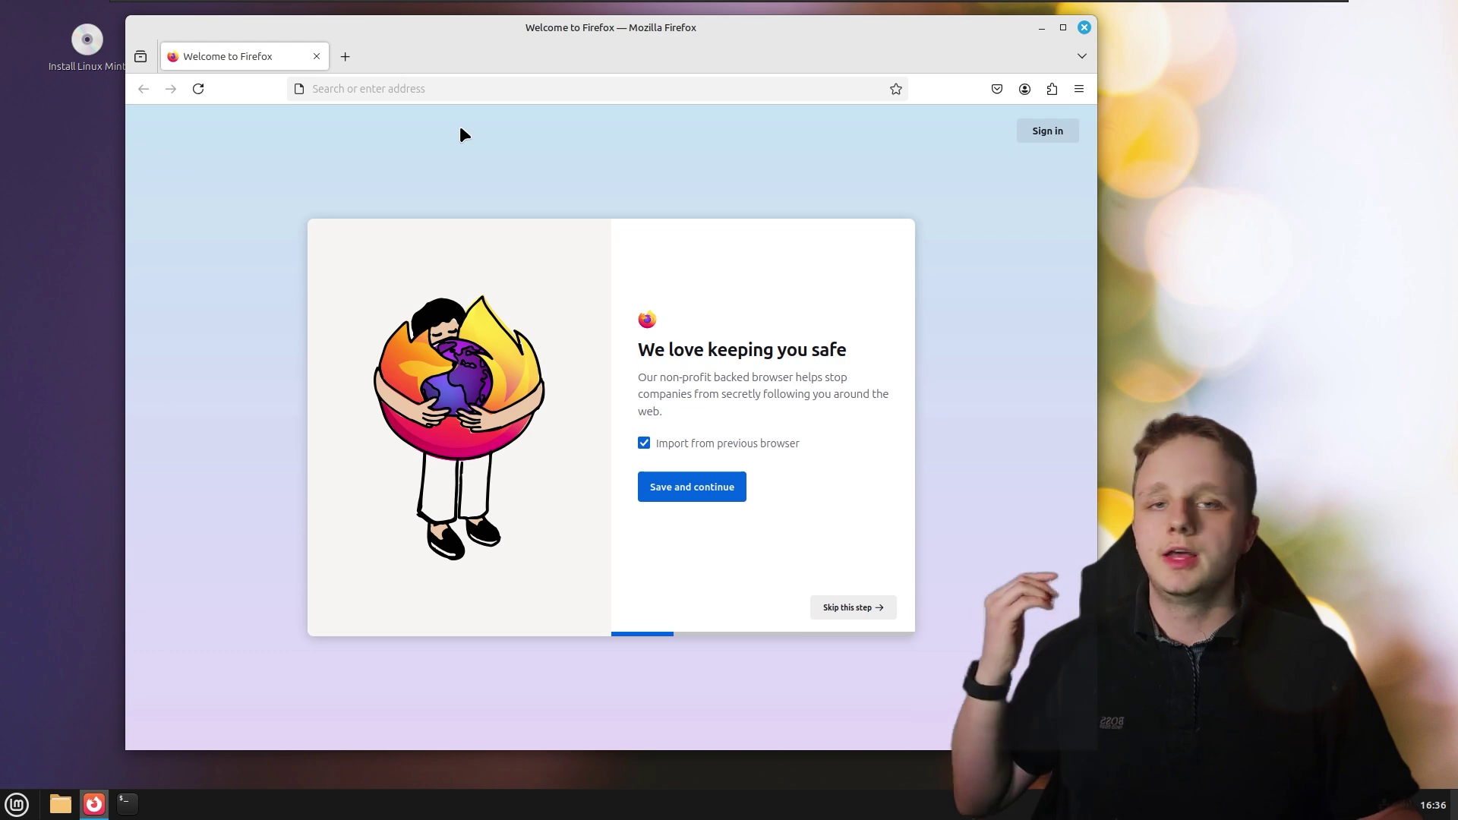
click(423, 88)
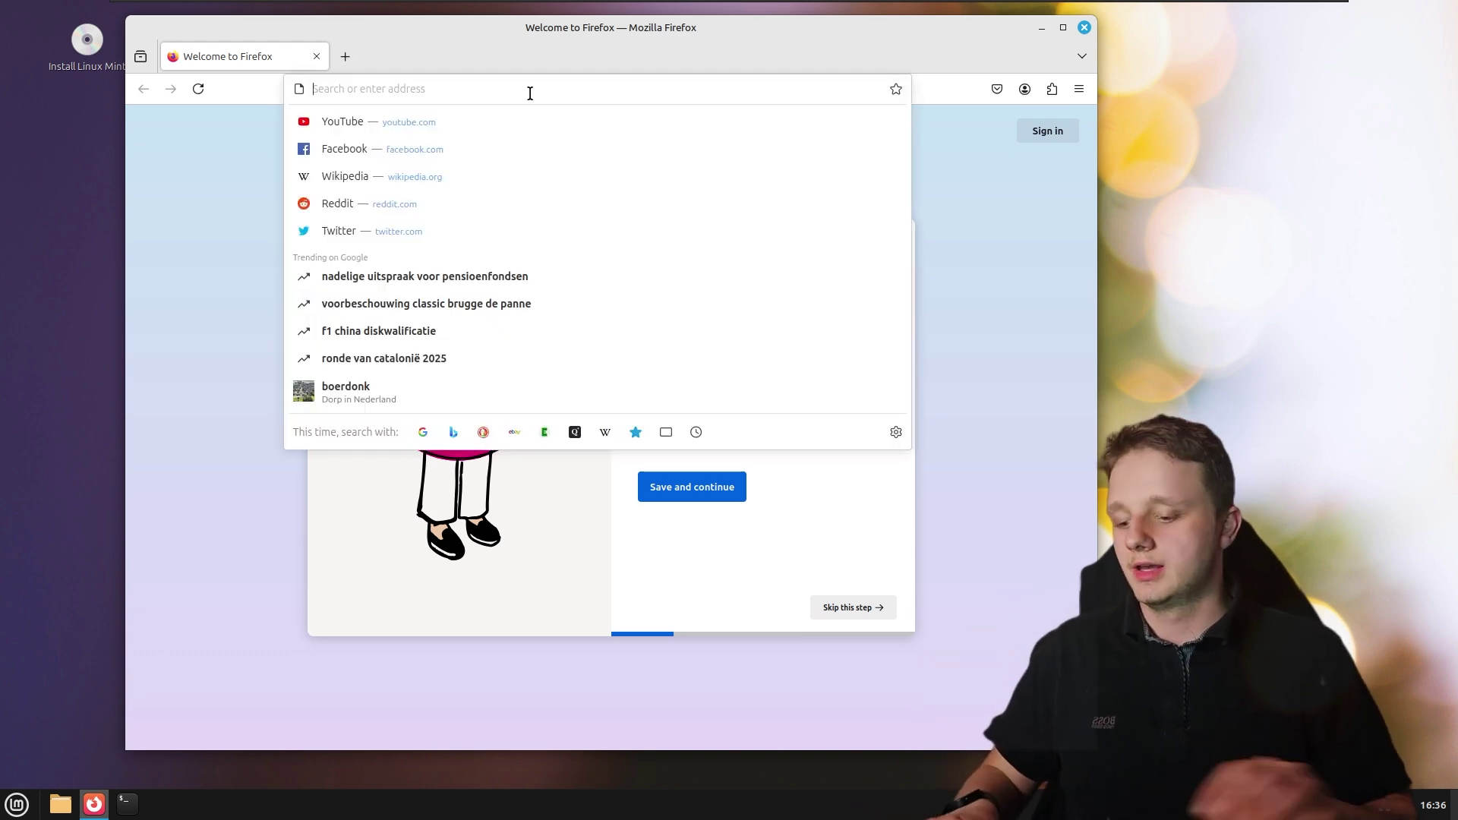
text(google.com)
key(Return)
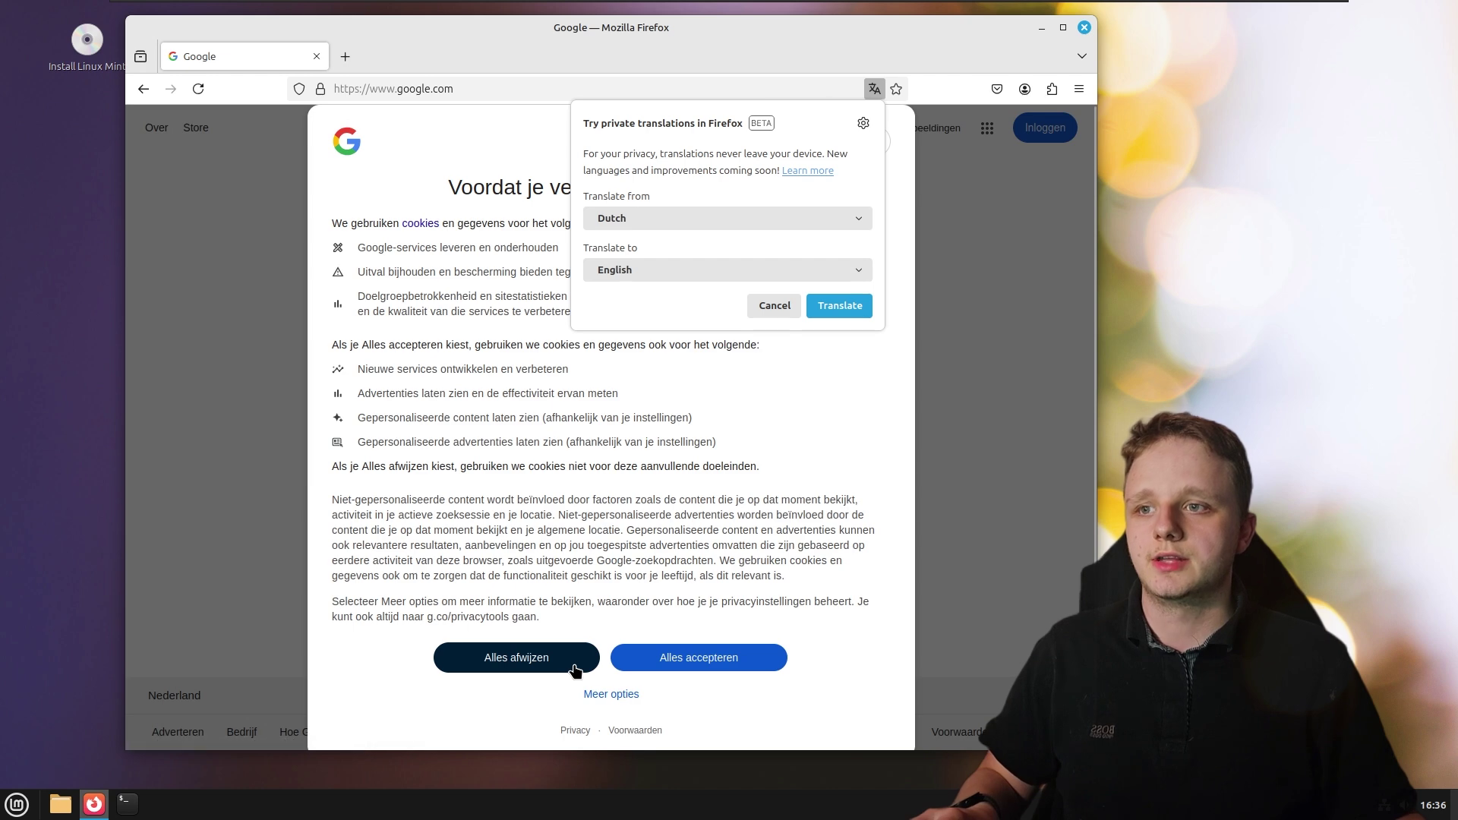
click(813, 307)
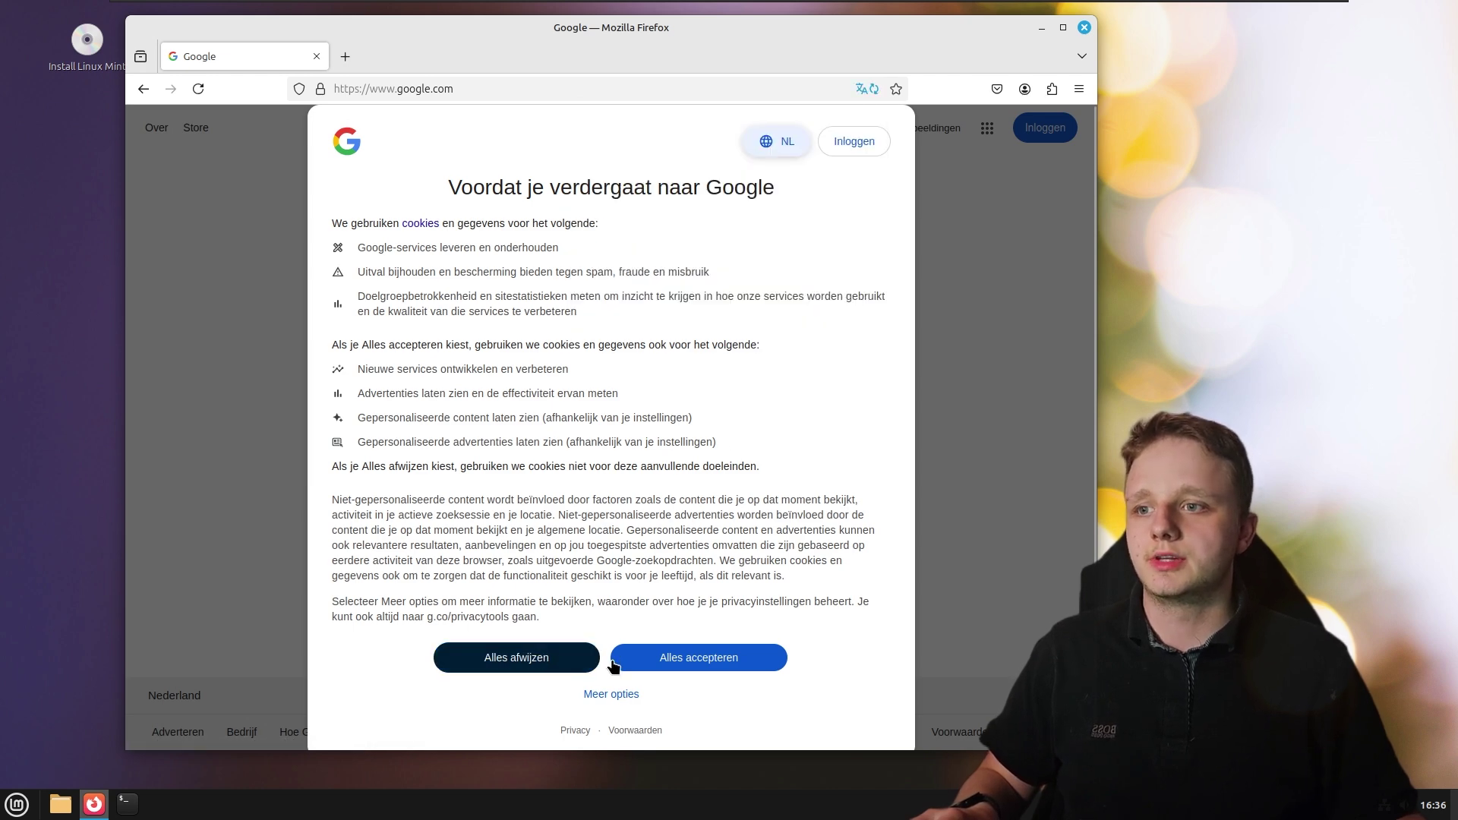
click(660, 664)
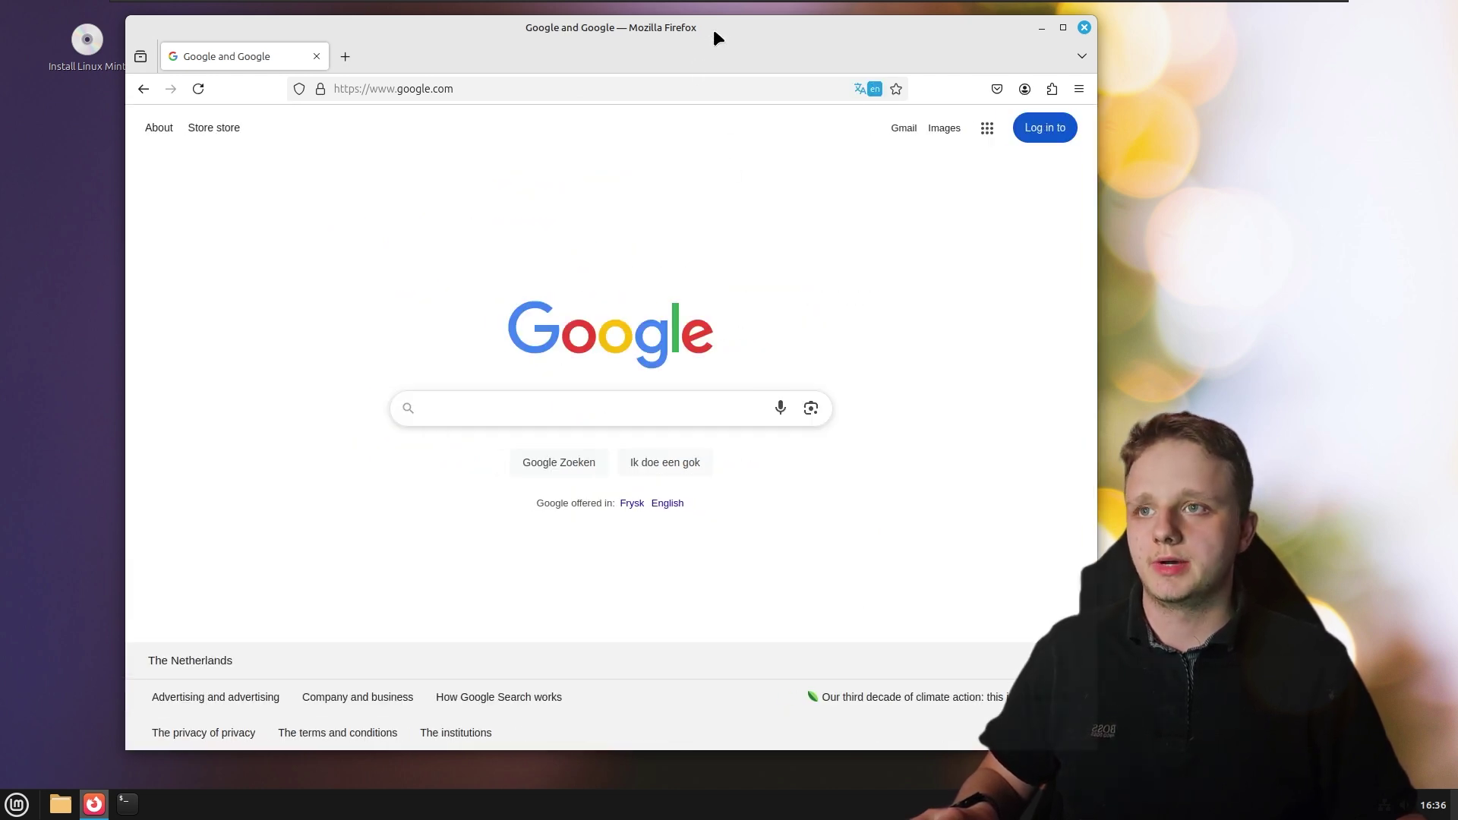
Go to youtube.com in the same Firefox window
drag(712, 29, 757, 59)
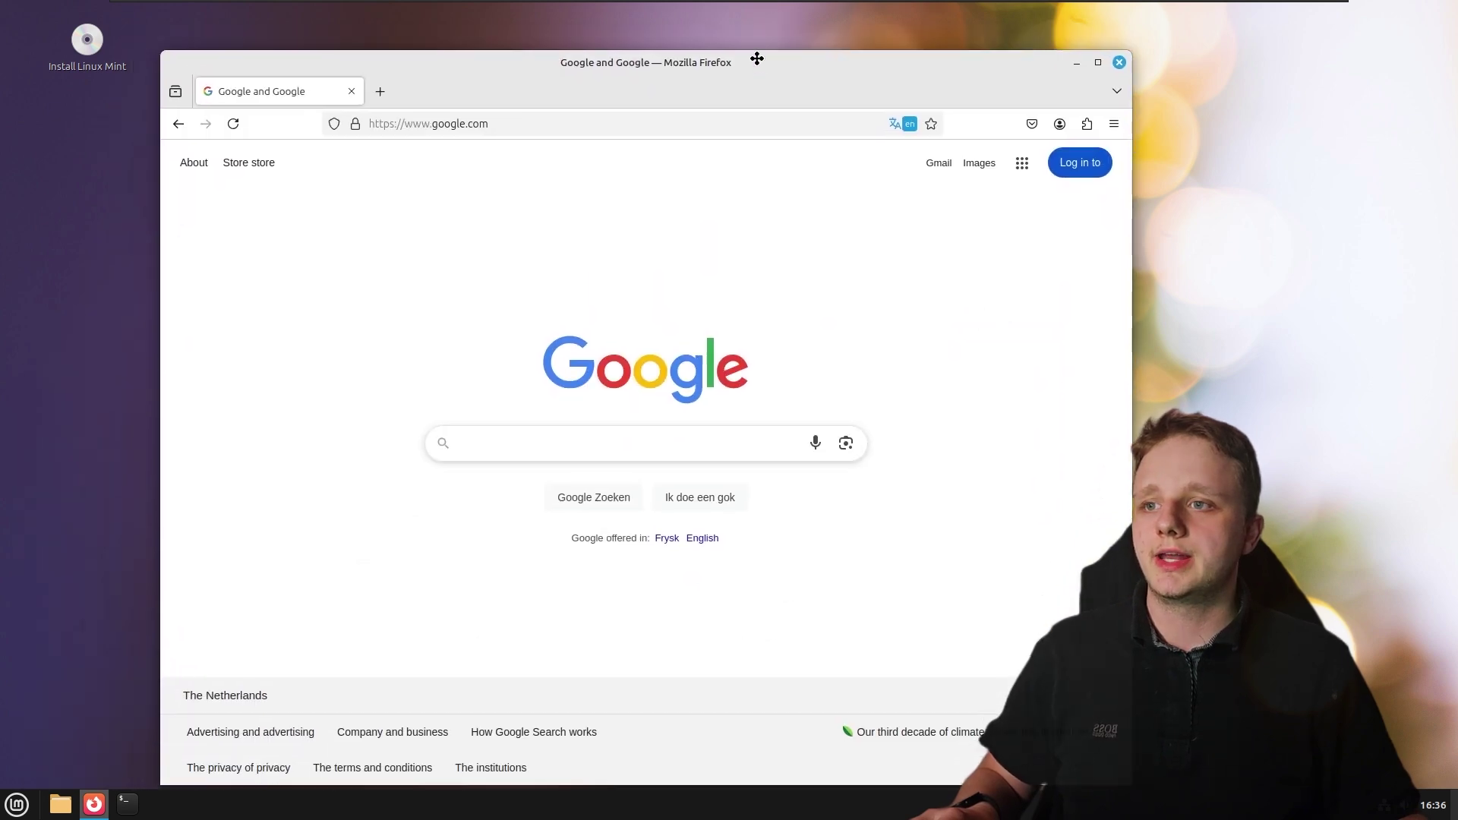
click(690, 123)
text(youtube.com)
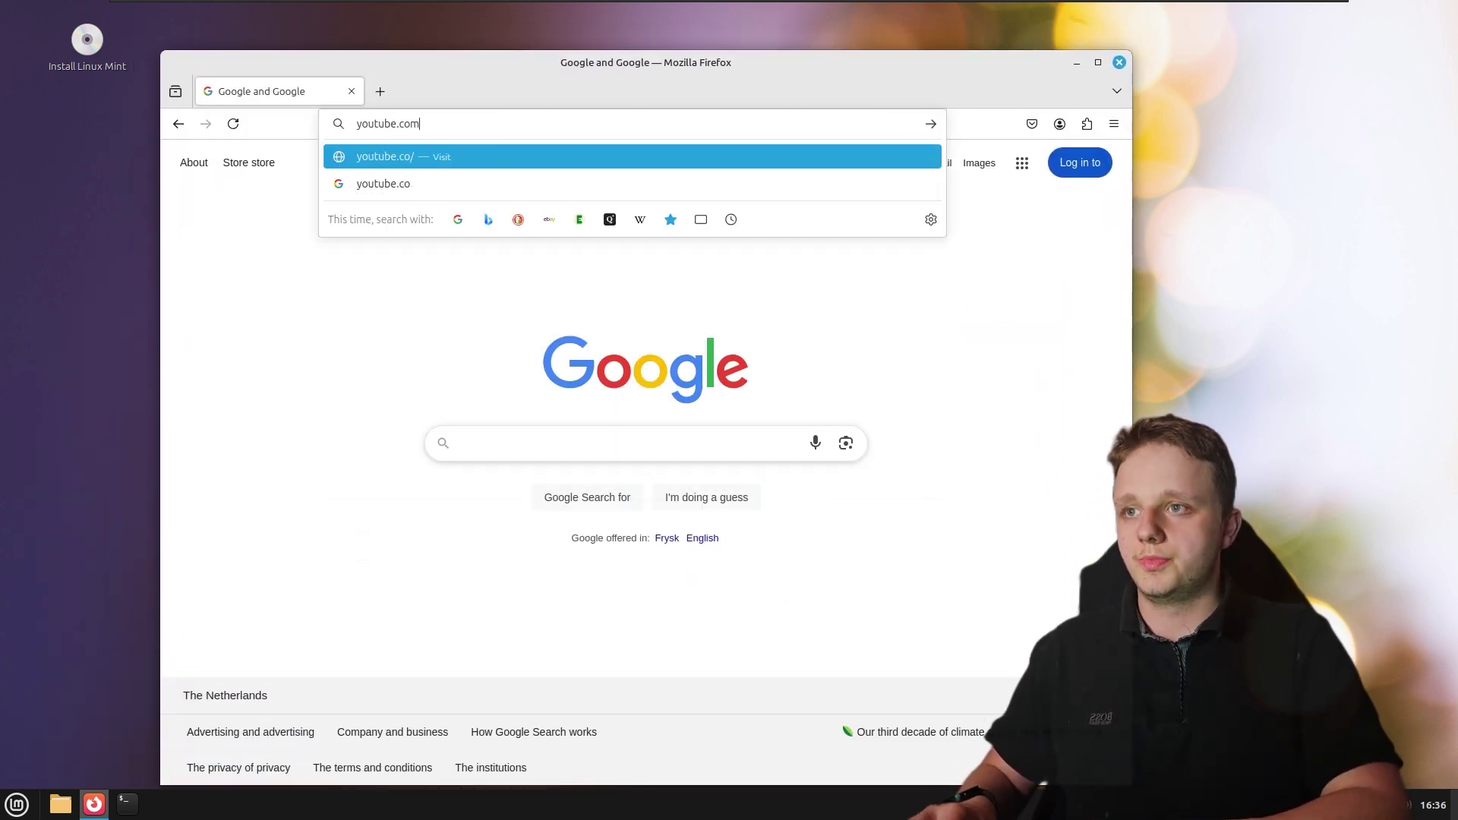
key(Return)
drag(685, 73, 690, 47)
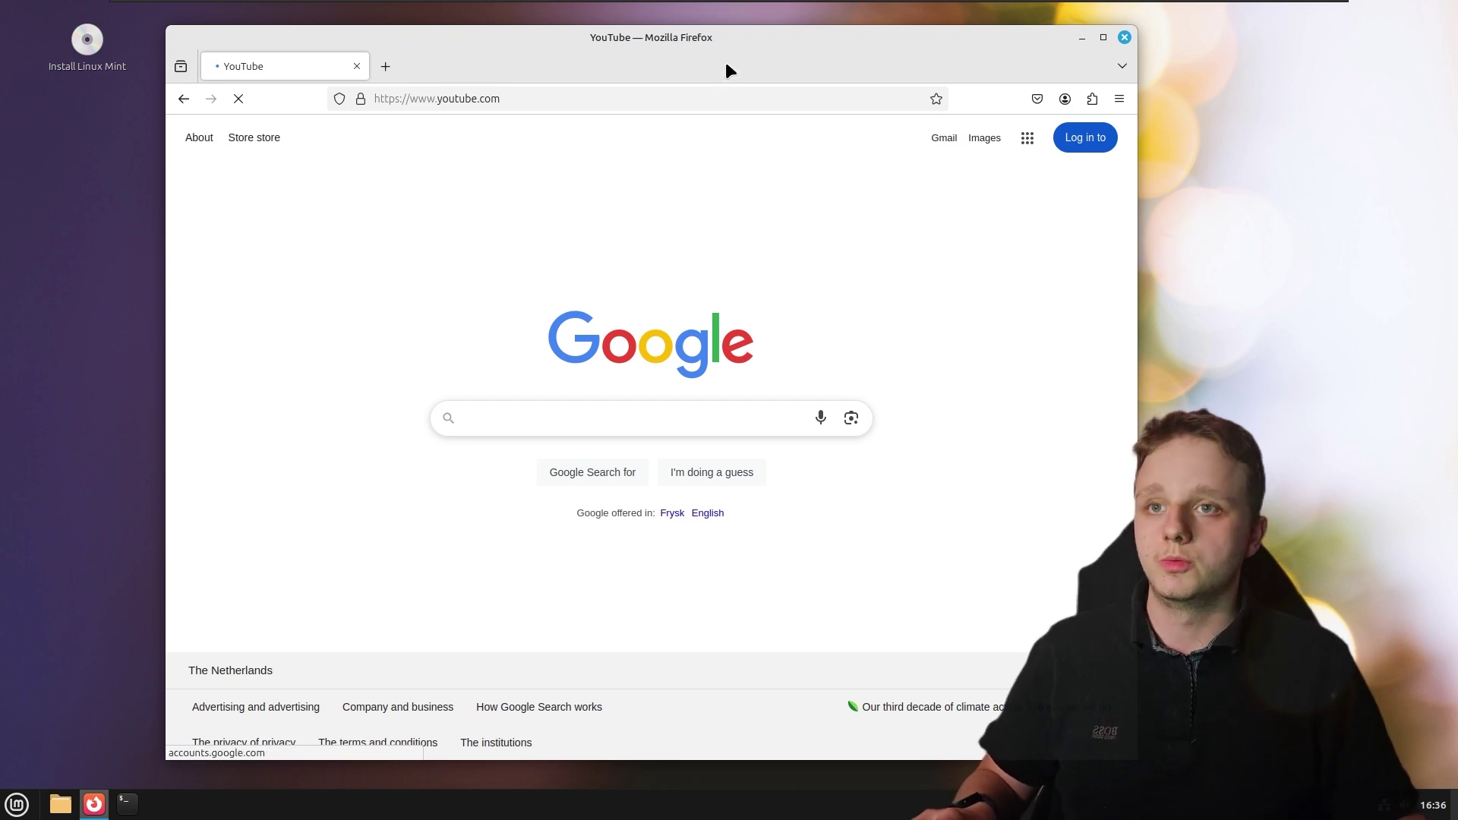
drag(726, 64, 676, 36)
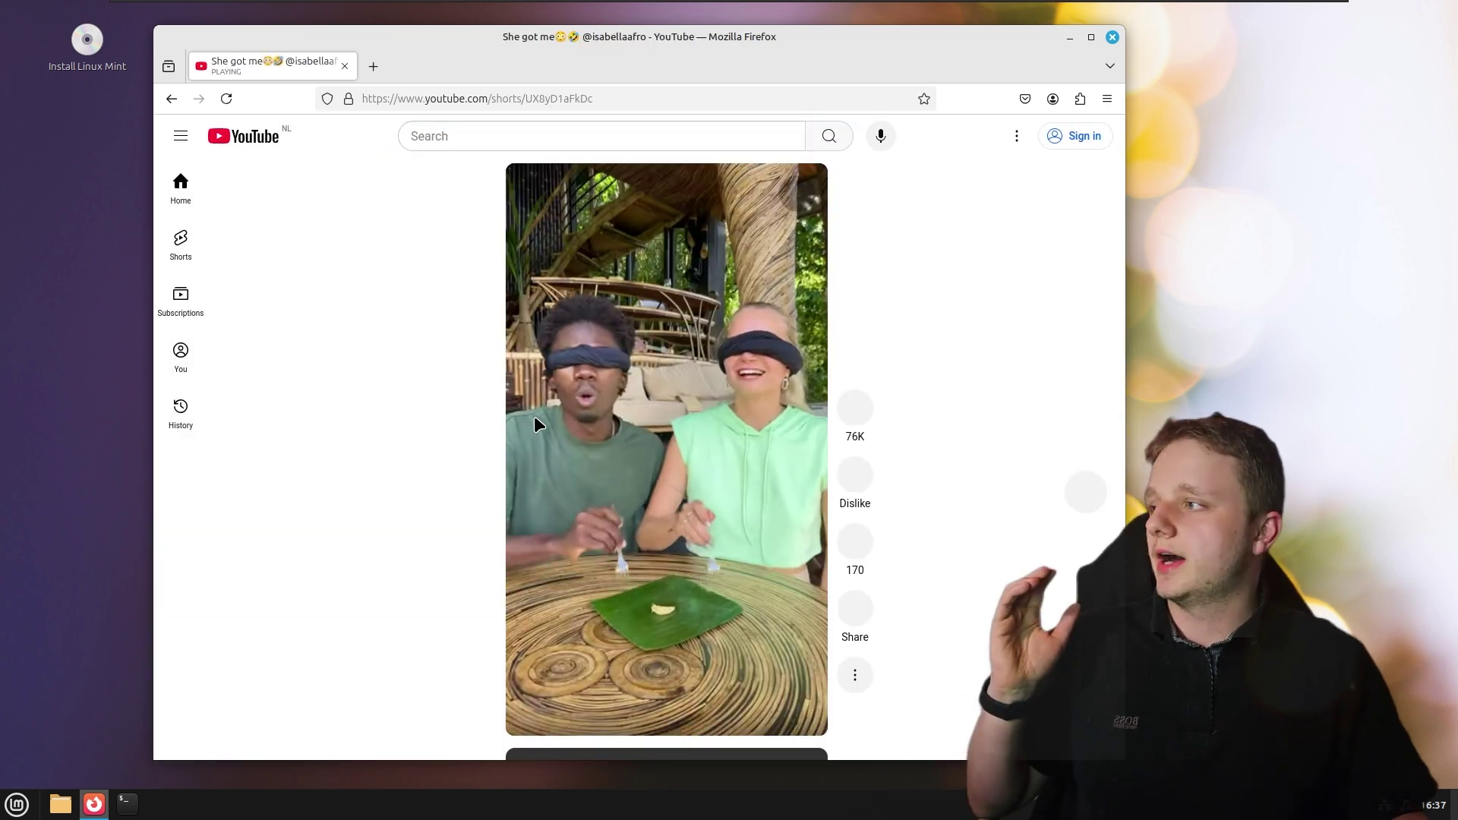
Scroll through YouTube Shorts, then close Firefox
scroll(538, 416, down, 2)
scroll(533, 433, down, 2)
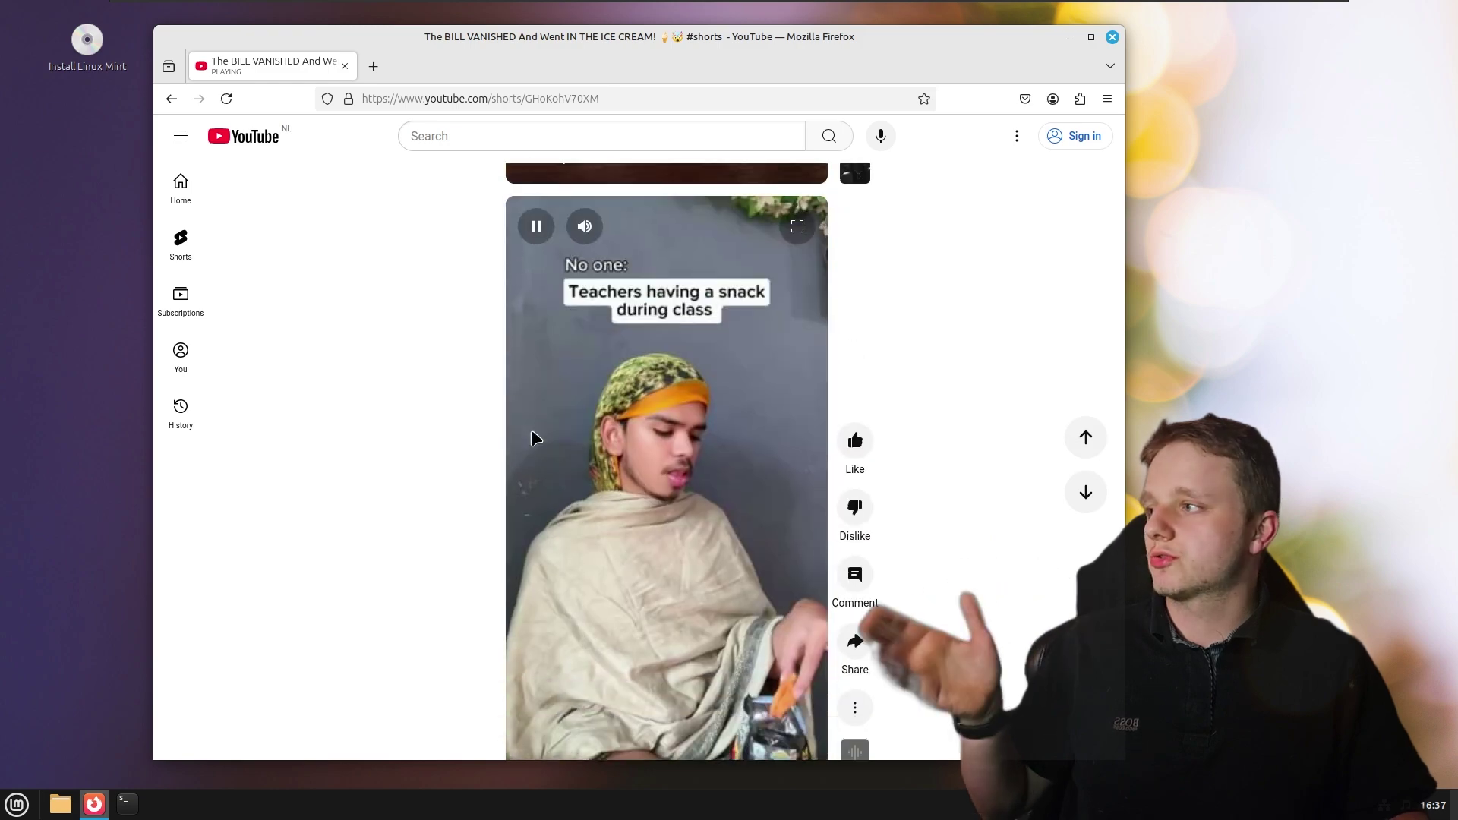
scroll(533, 436, down, 2)
scroll(712, 421, down, 2)
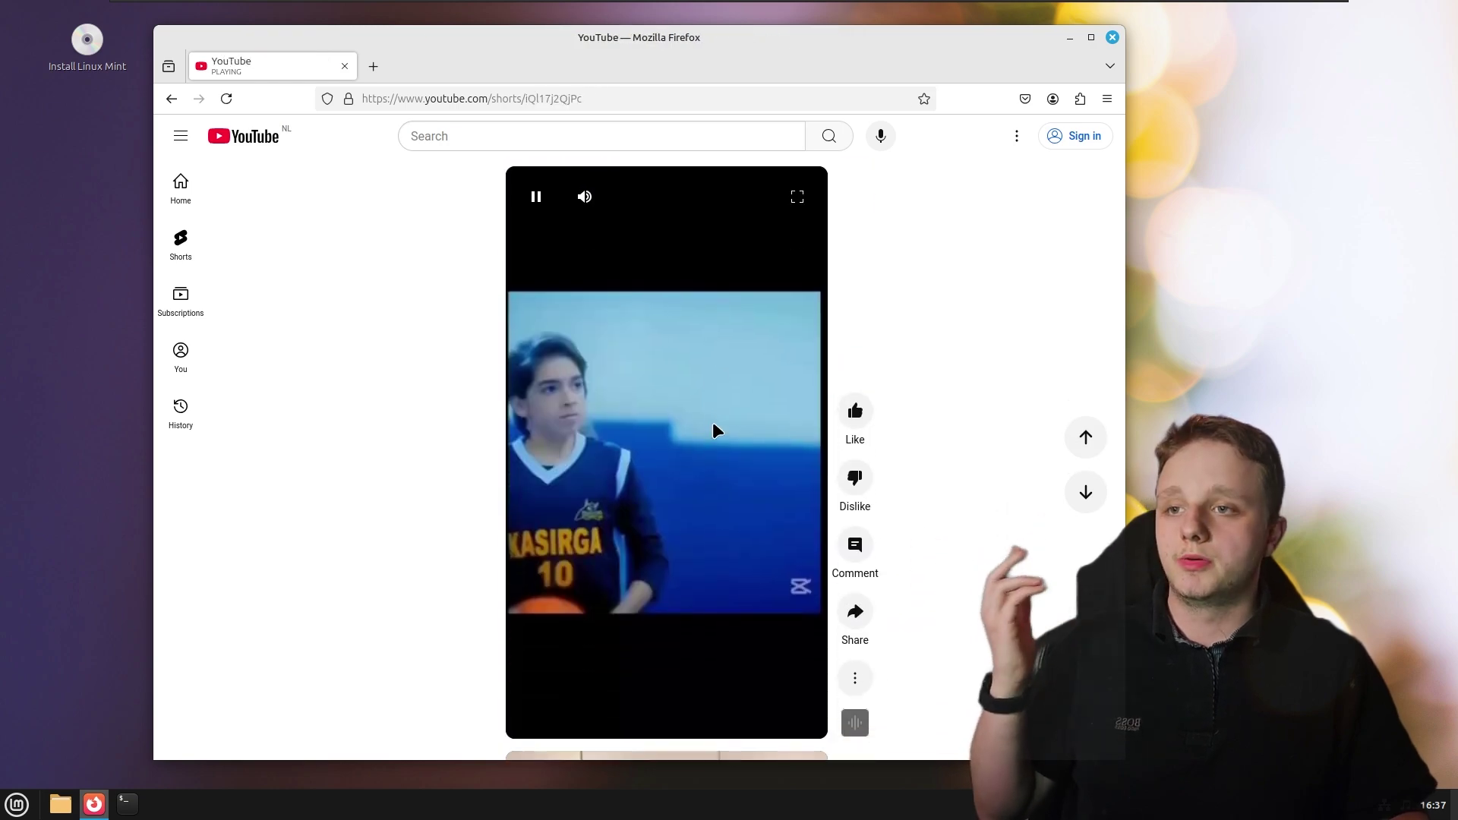
scroll(708, 419, down, 3)
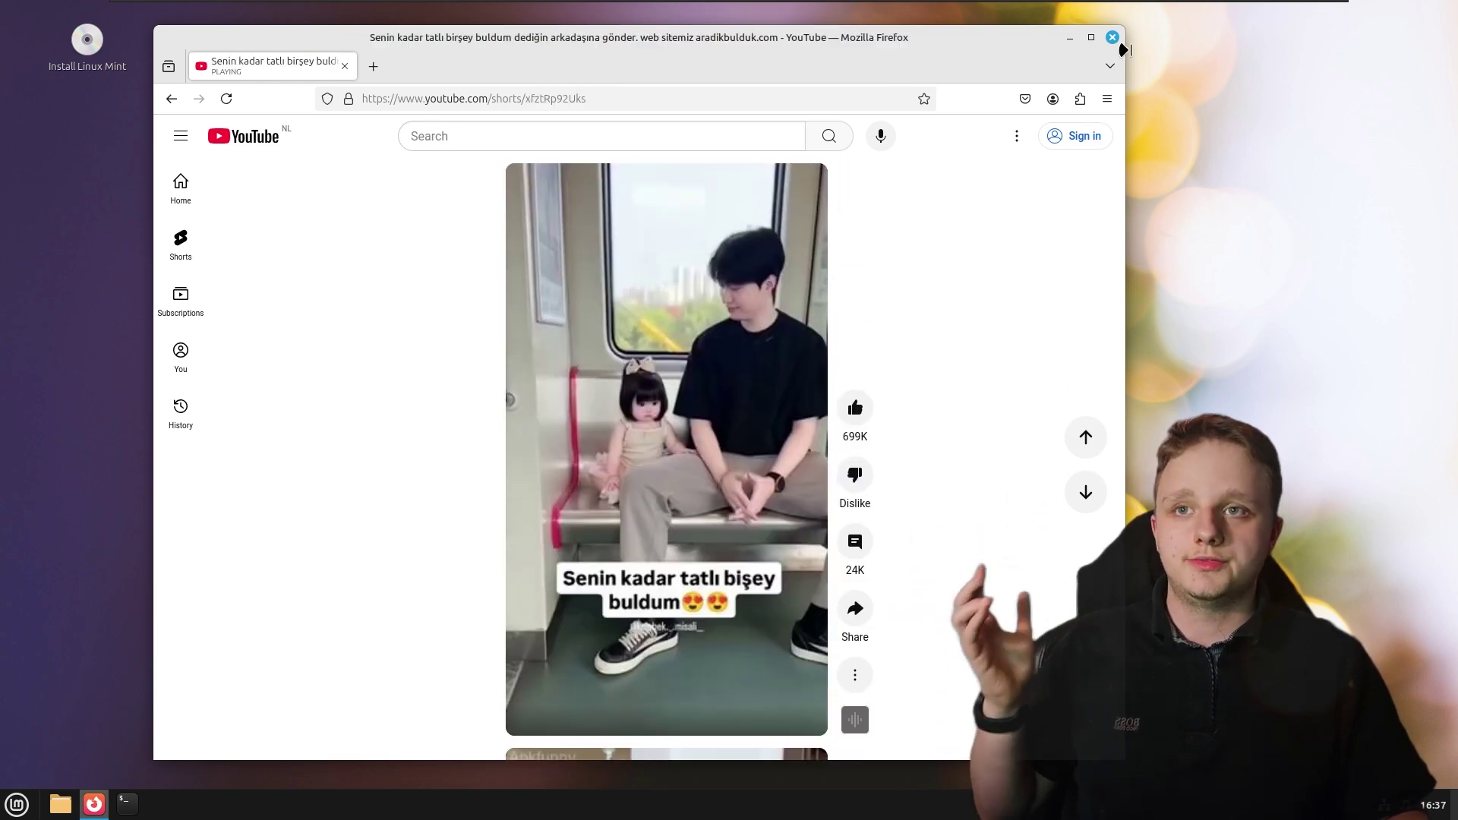
click(1111, 36)
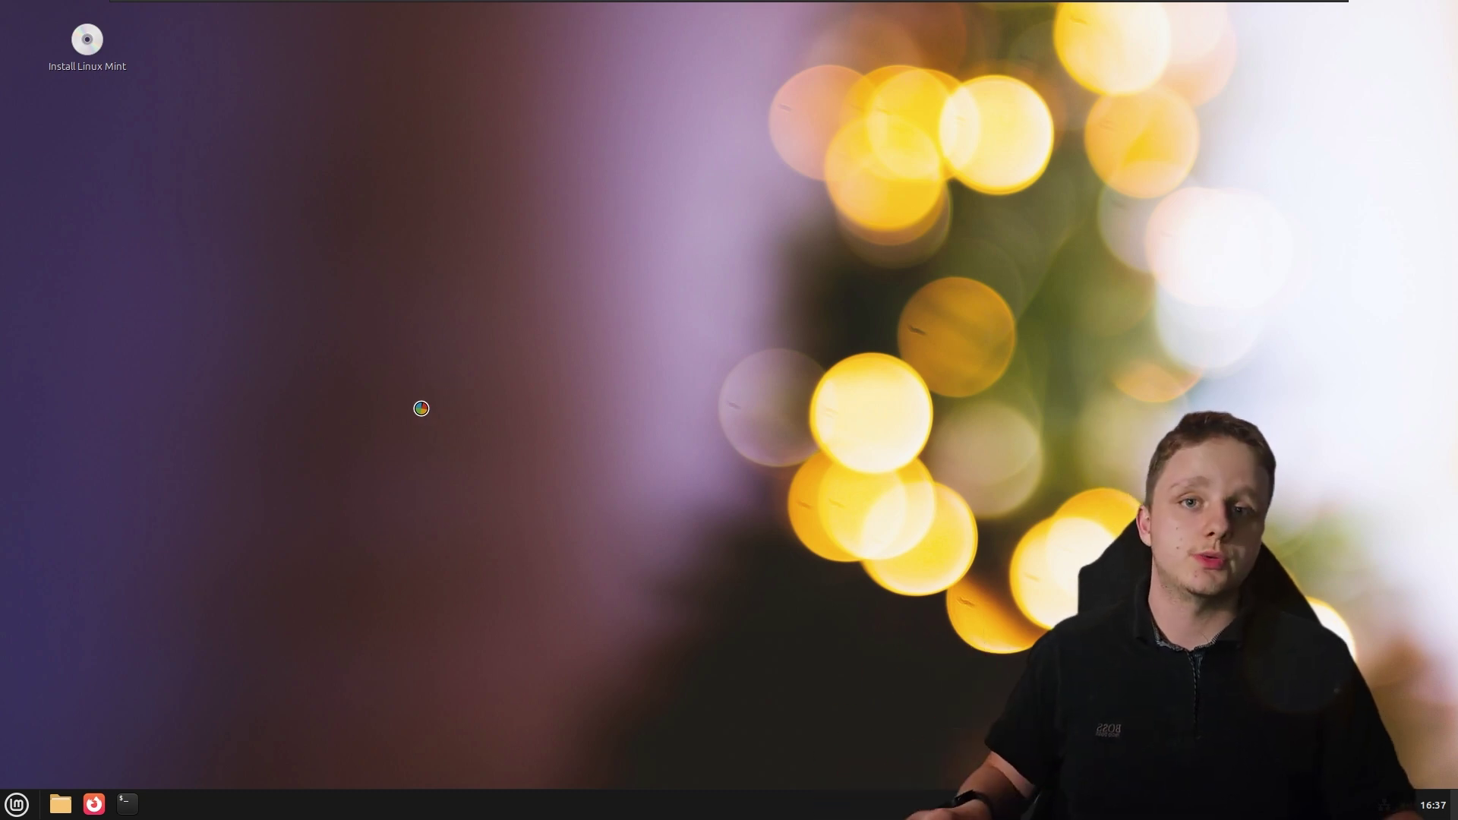
click(16, 803)
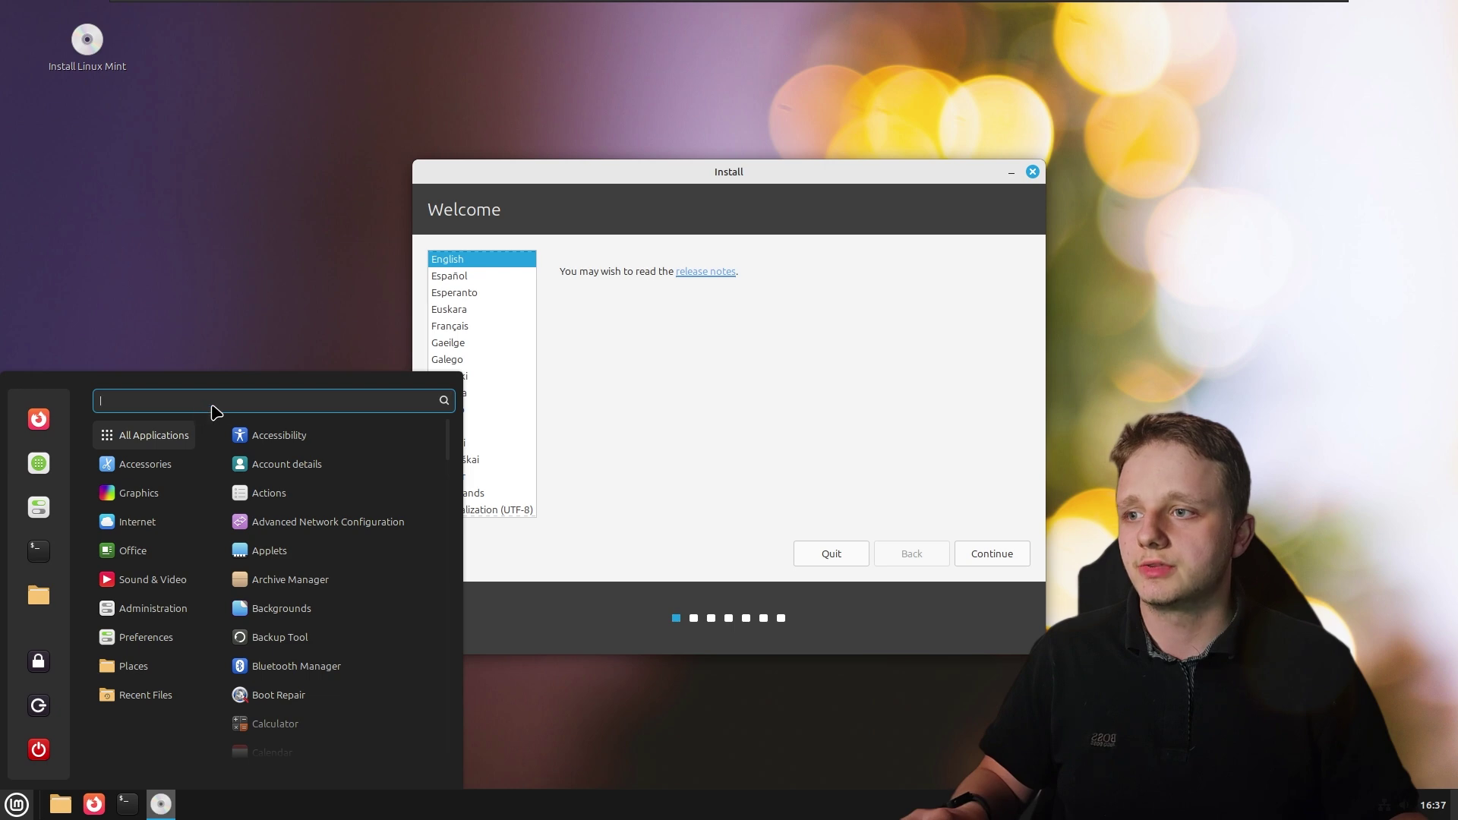
text(s)
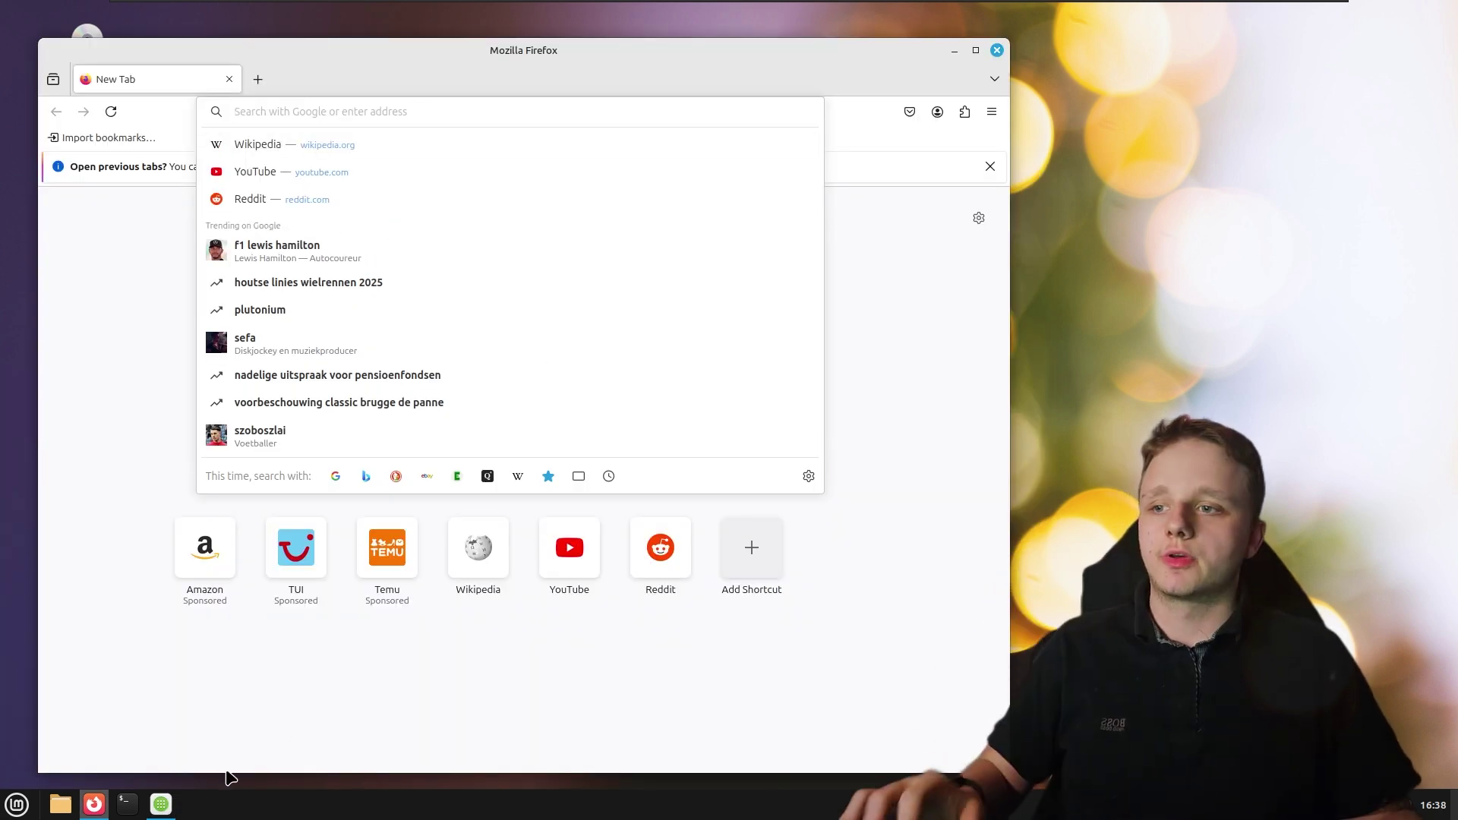
click(161, 804)
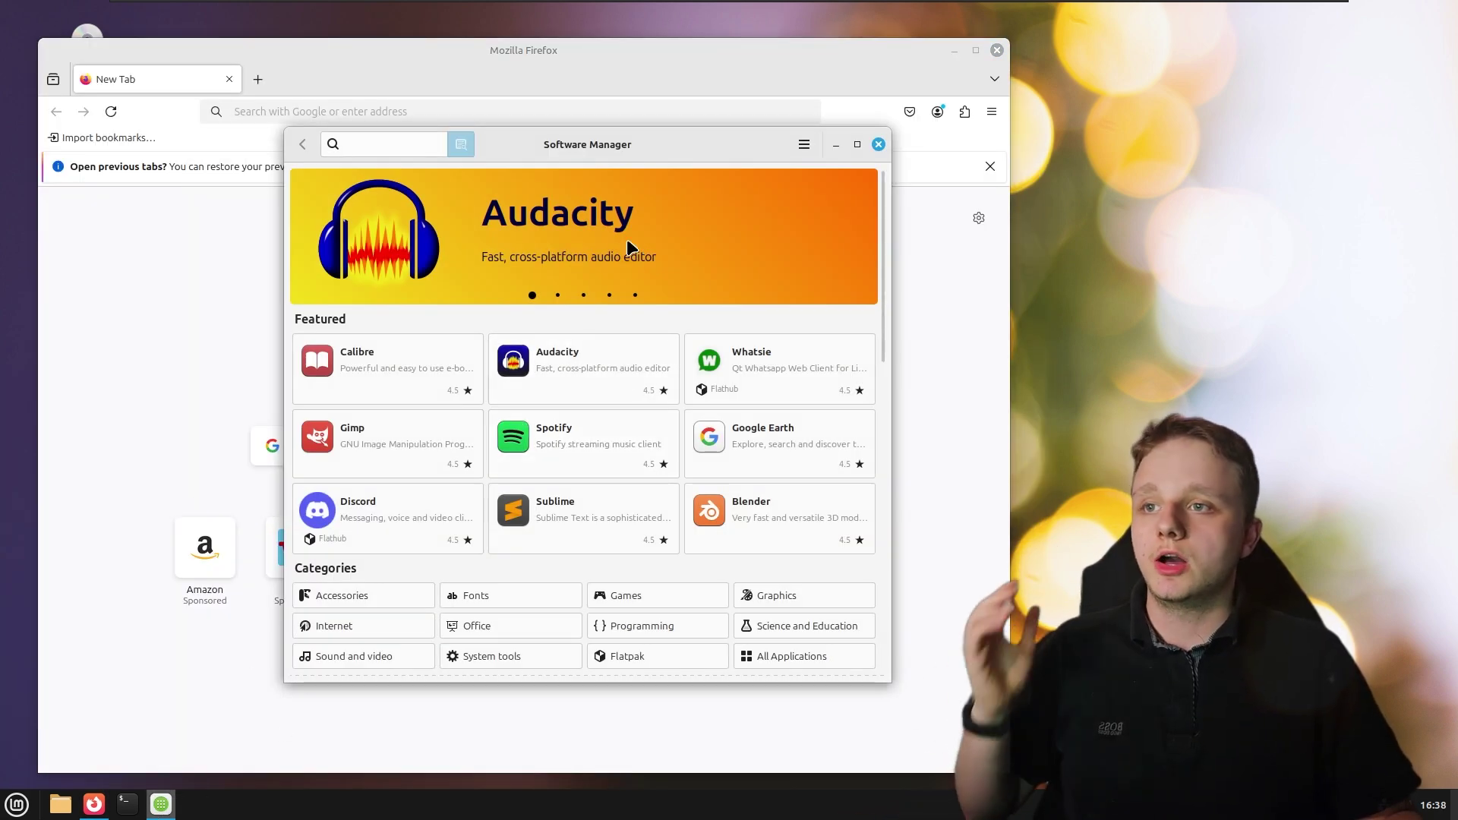
drag(652, 138, 627, 165)
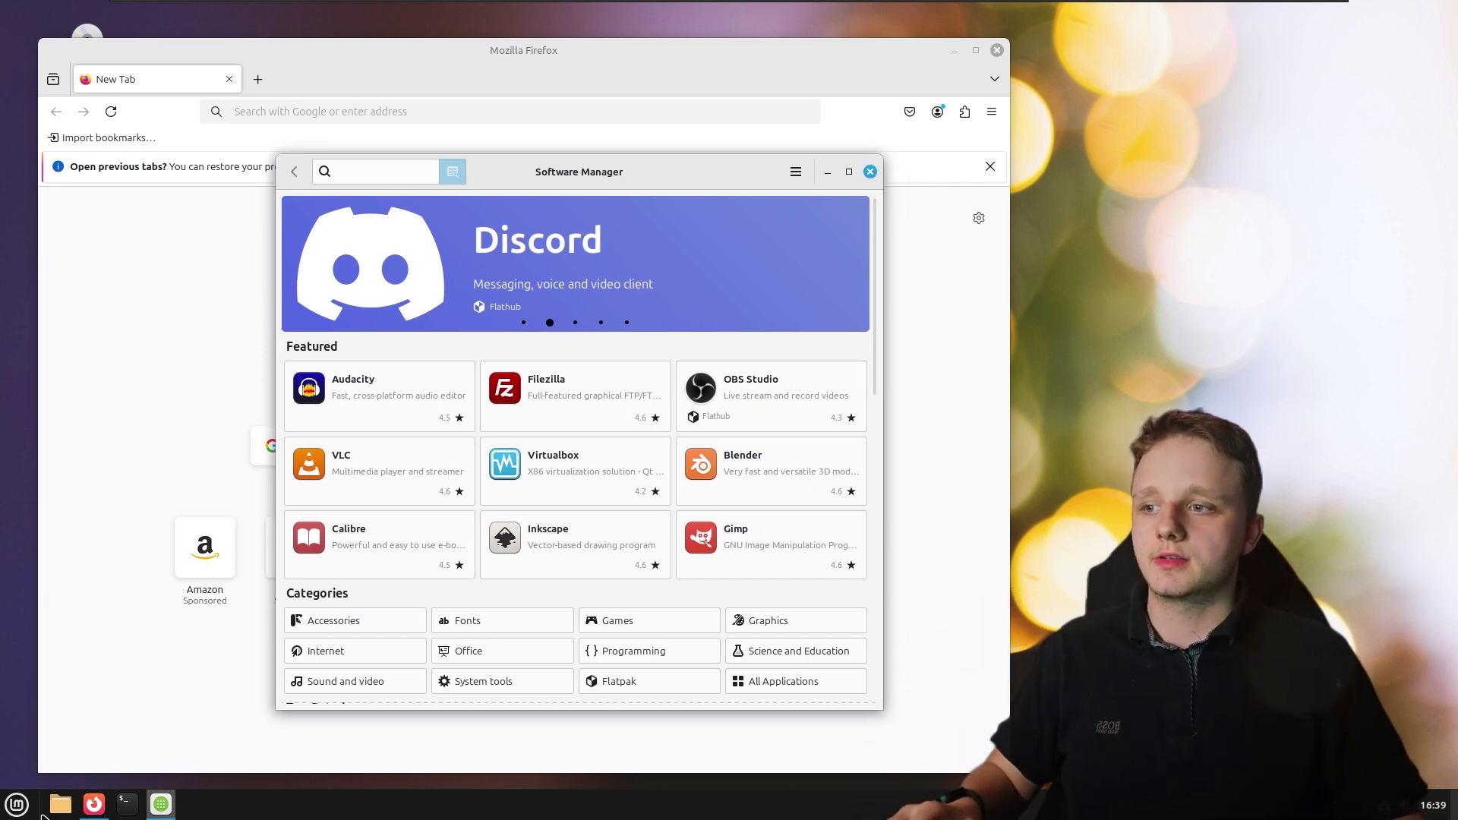
key(super)
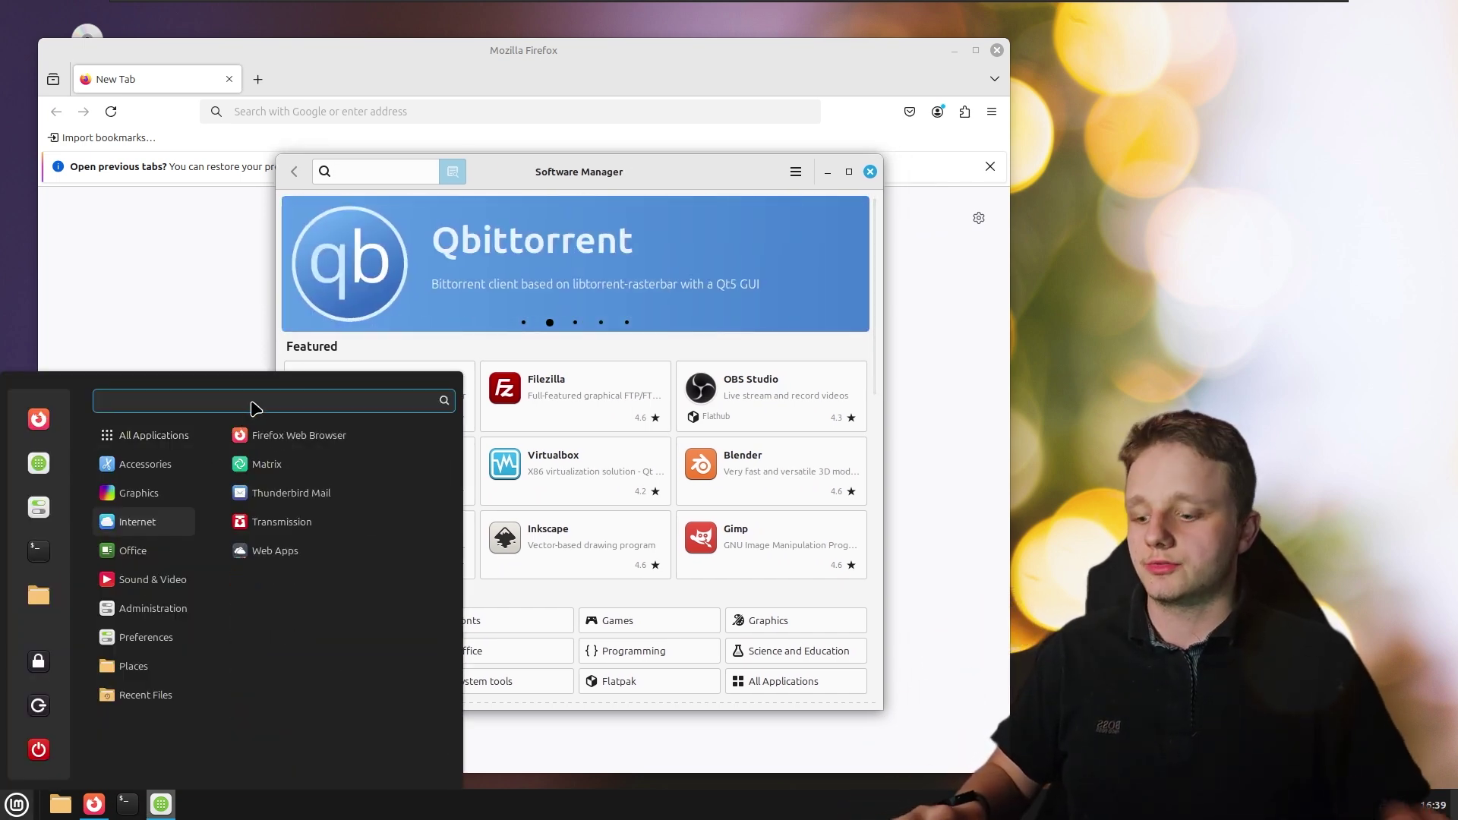
text(sof)
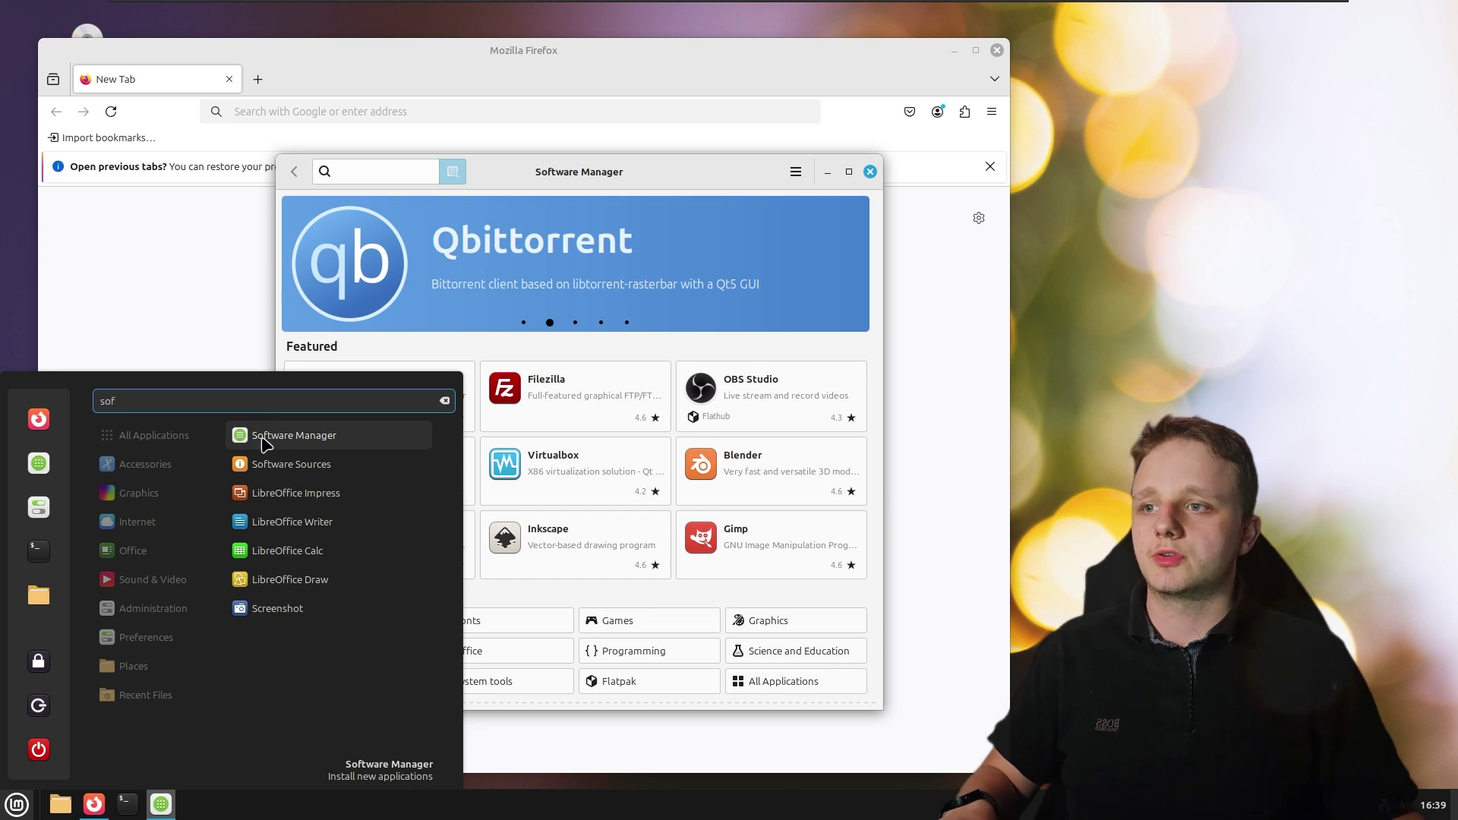
click(463, 184)
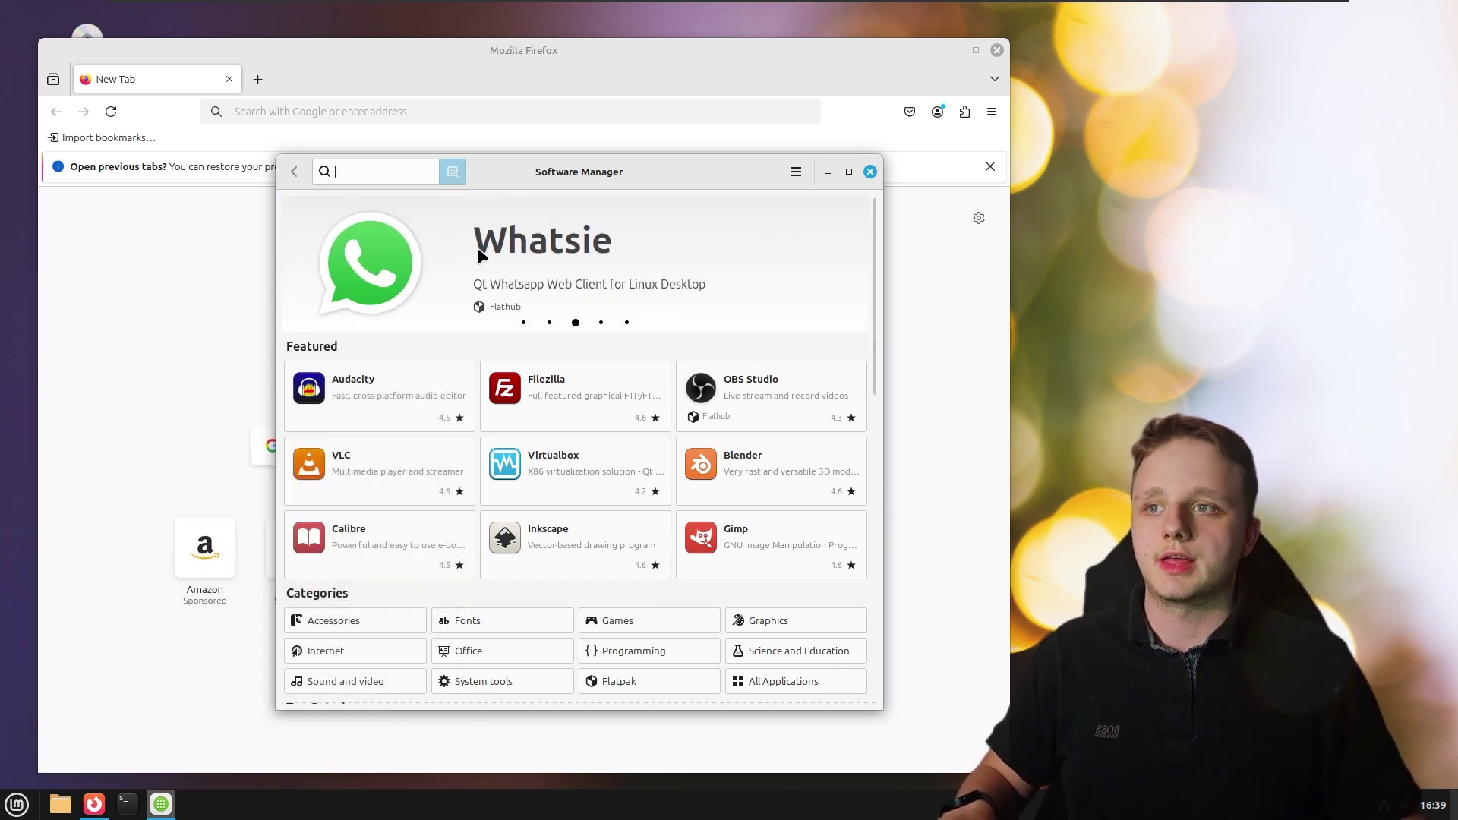
click(393, 255)
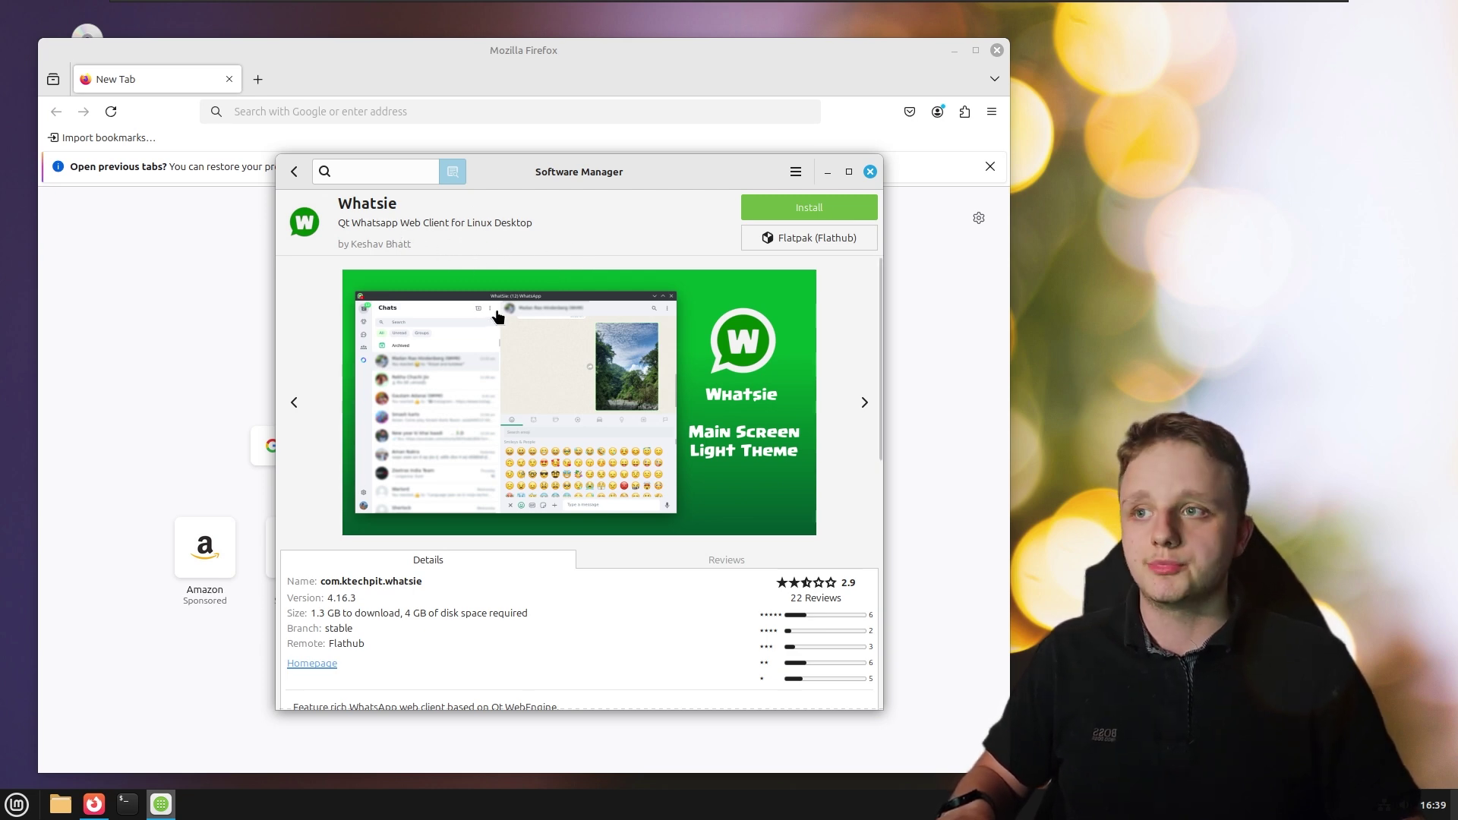
scroll(607, 334, down, 1)
scroll(607, 334, up, 1)
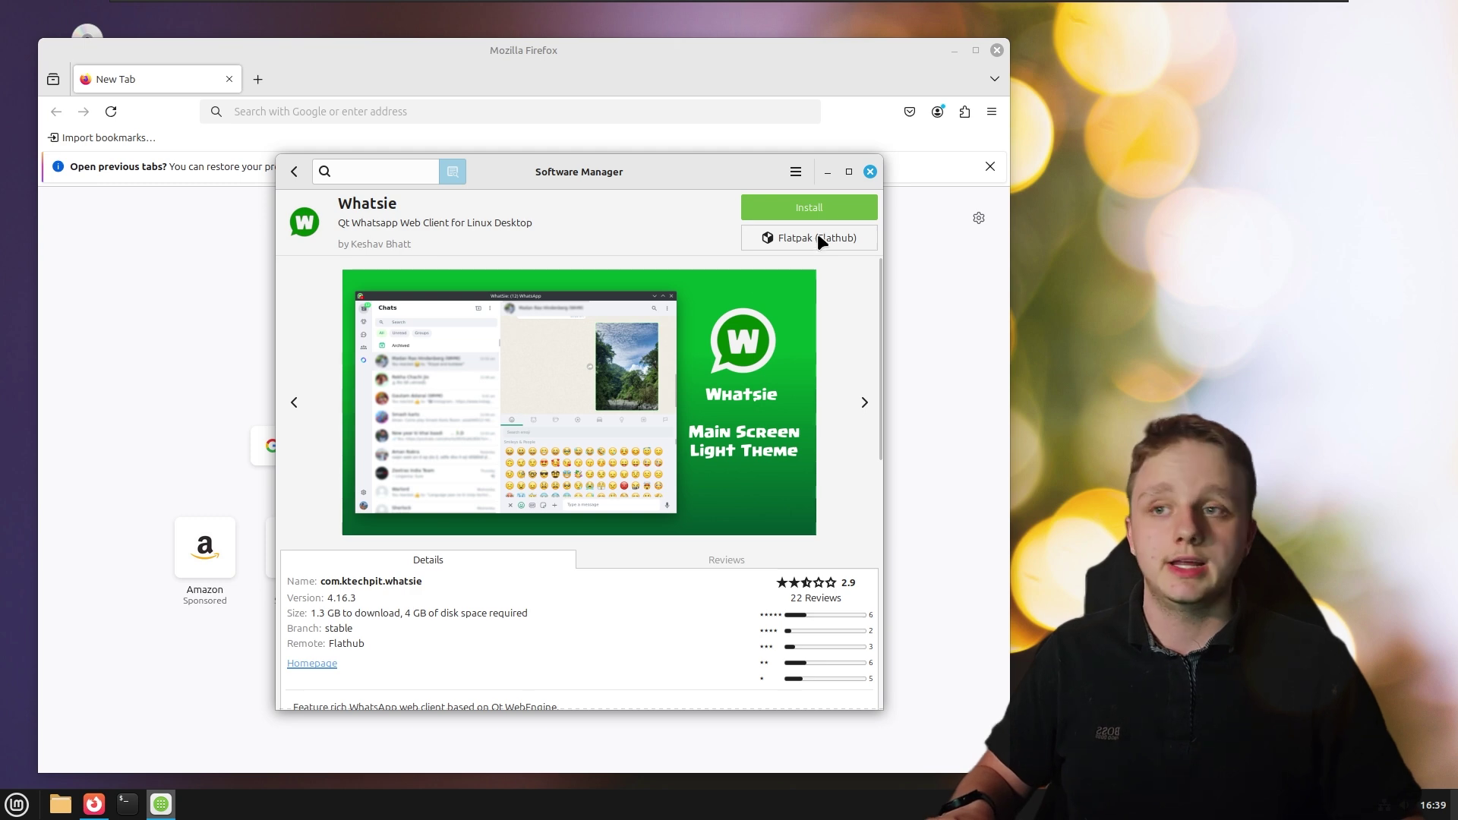
click(422, 169)
text(chrome)
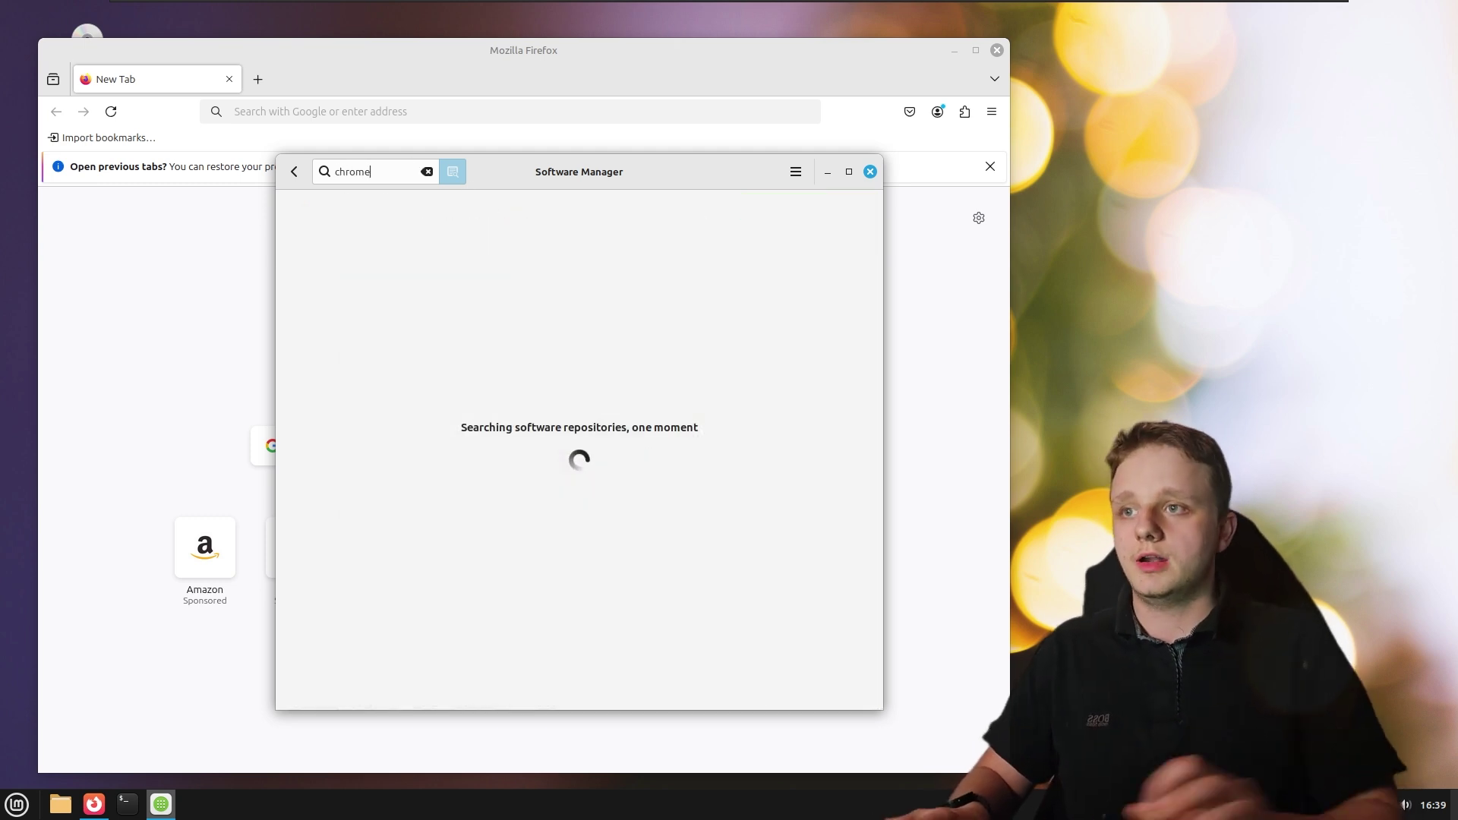
click(870, 172)
click(997, 50)
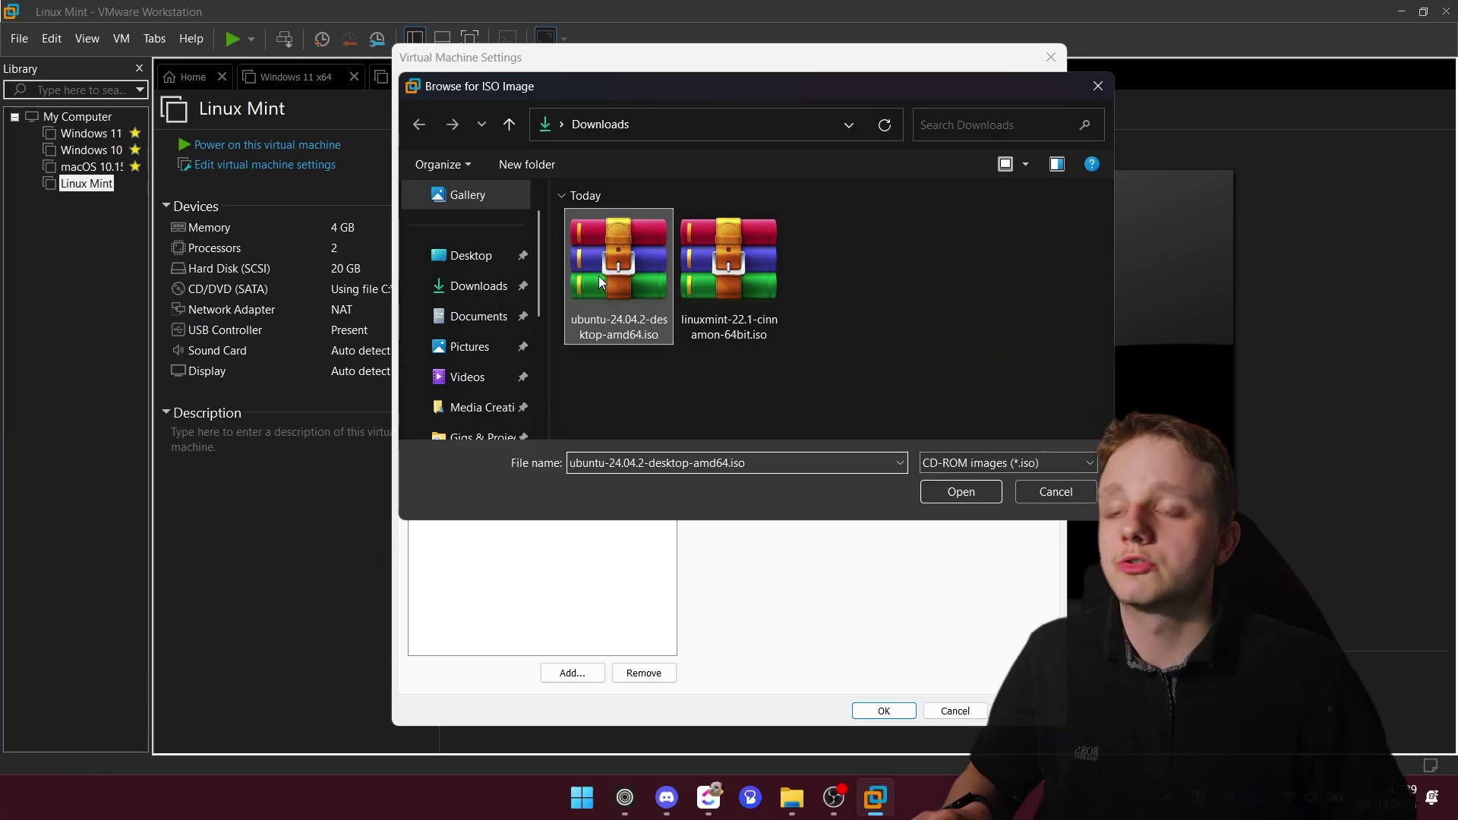
Load ubuntu-24.04.2-desktop-amd64.iso as the VM's CD/DVD image and boot it to GRUB
click(961, 492)
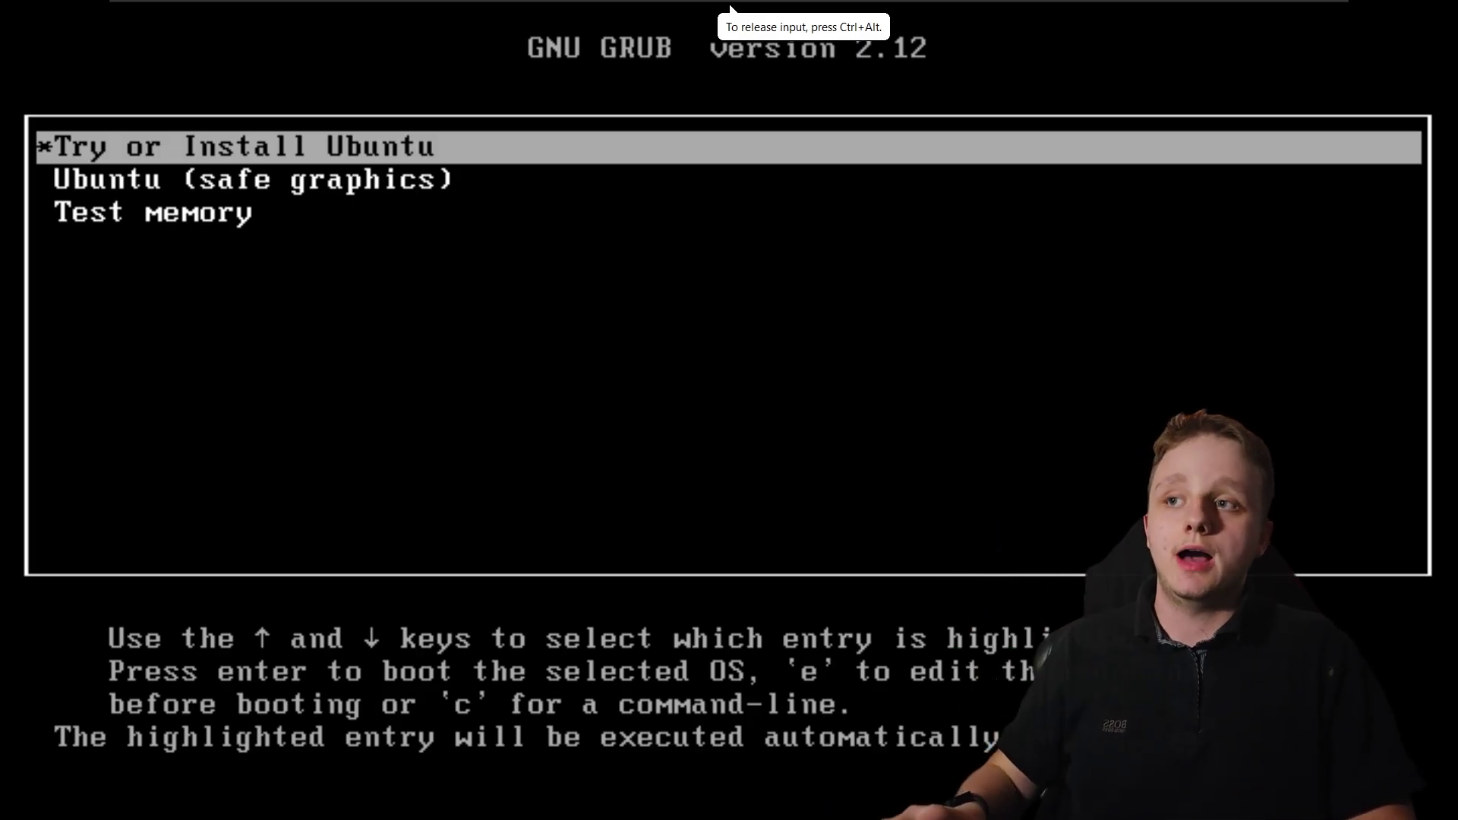
Boot the 'Try or Install Ubuntu' GRUB entry and keep the VM focused while it loads
key(Return)
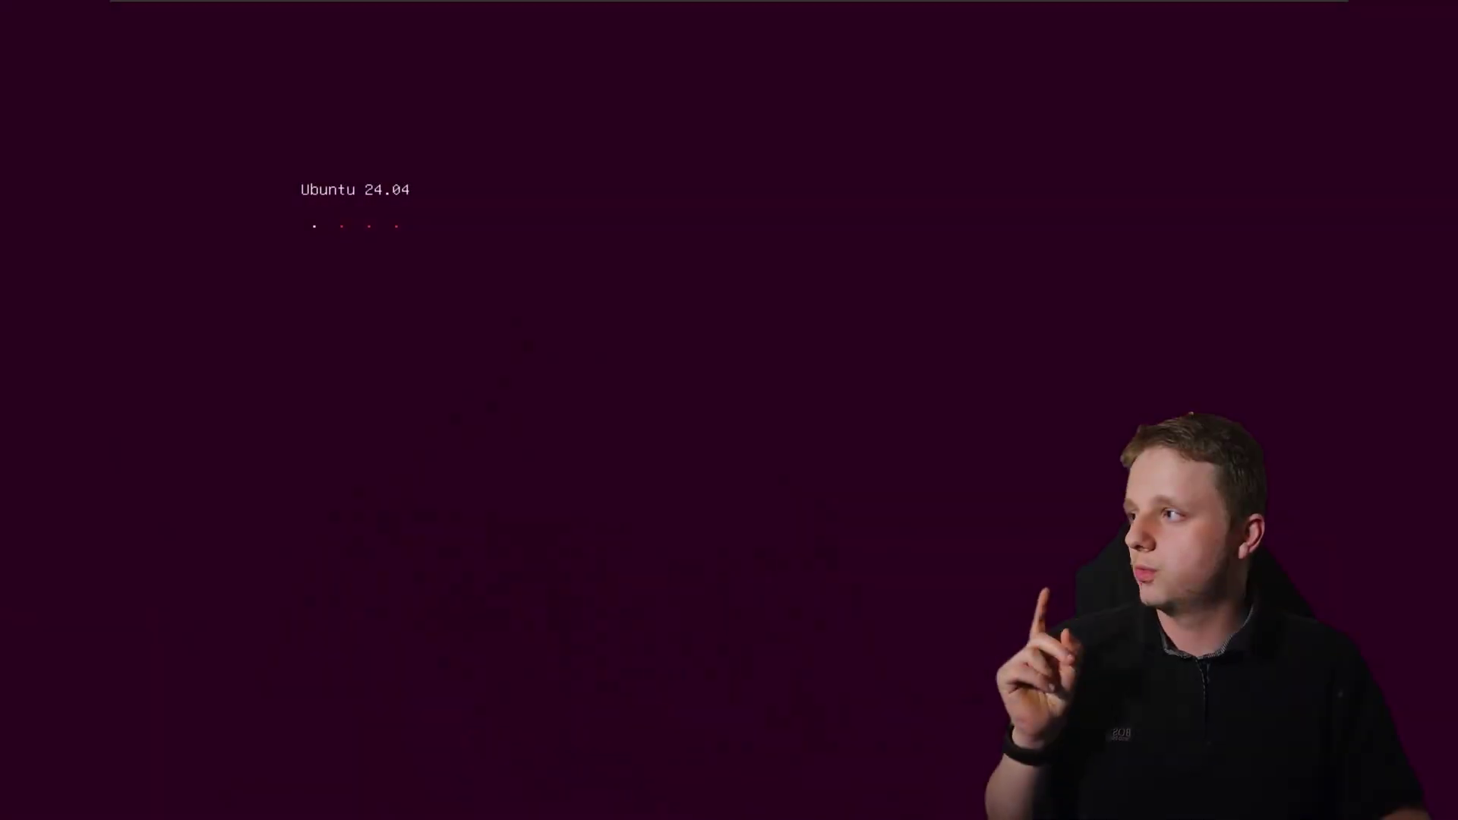
click(620, 408)
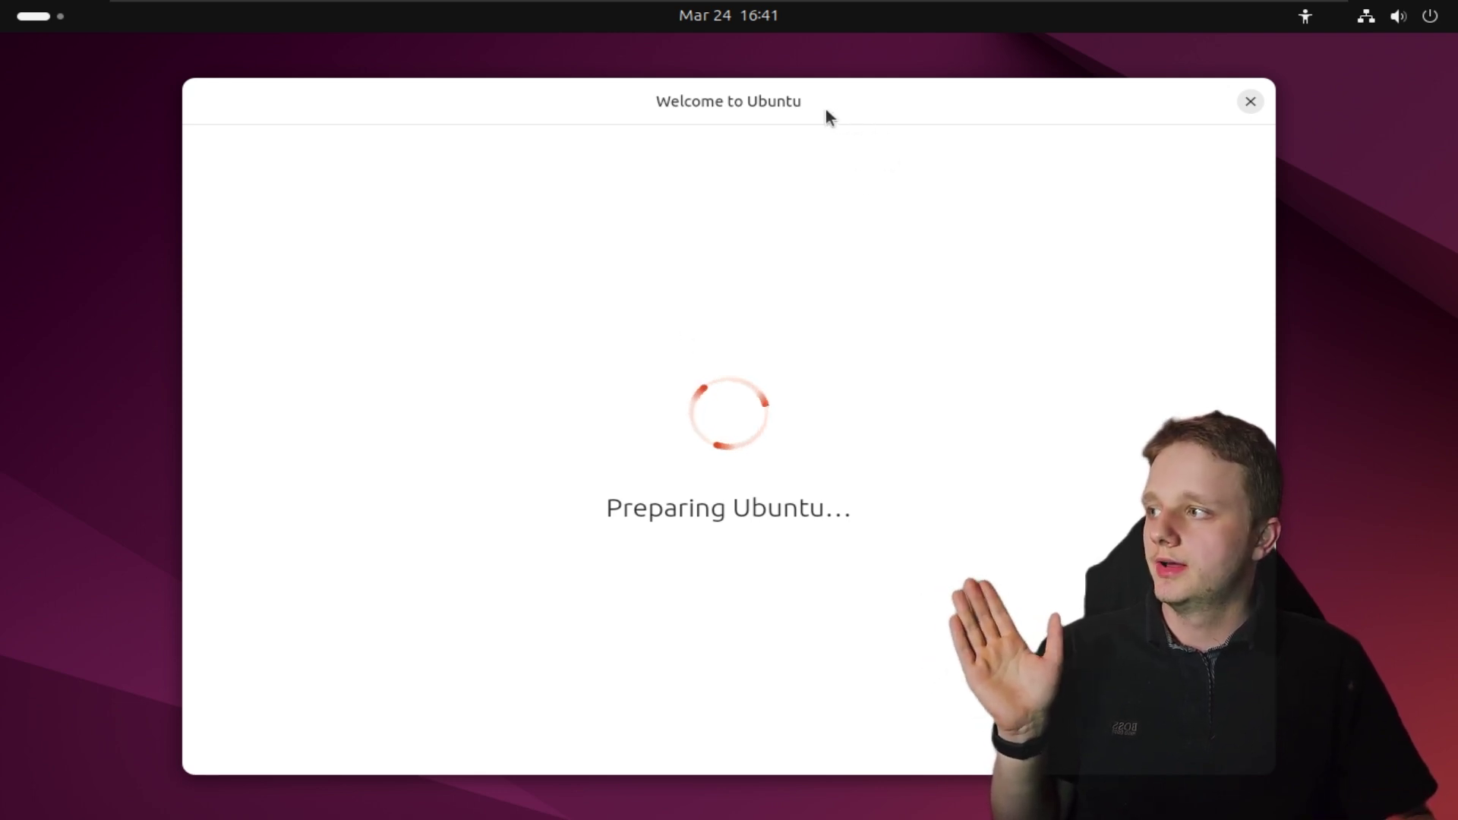
Shift the Welcome to Ubuntu window slightly left, then close it
drag(826, 108, 787, 120)
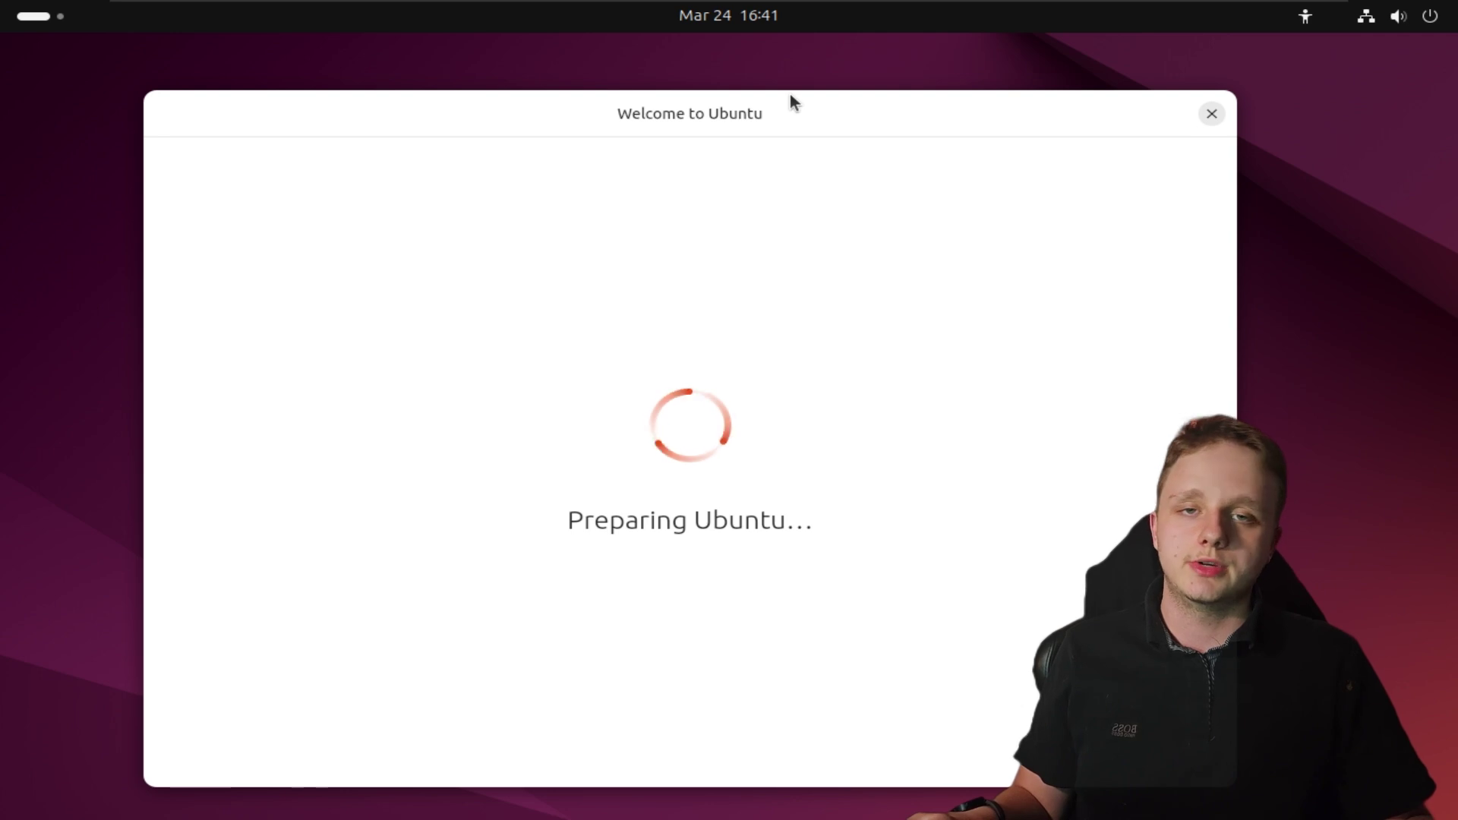
click(1212, 115)
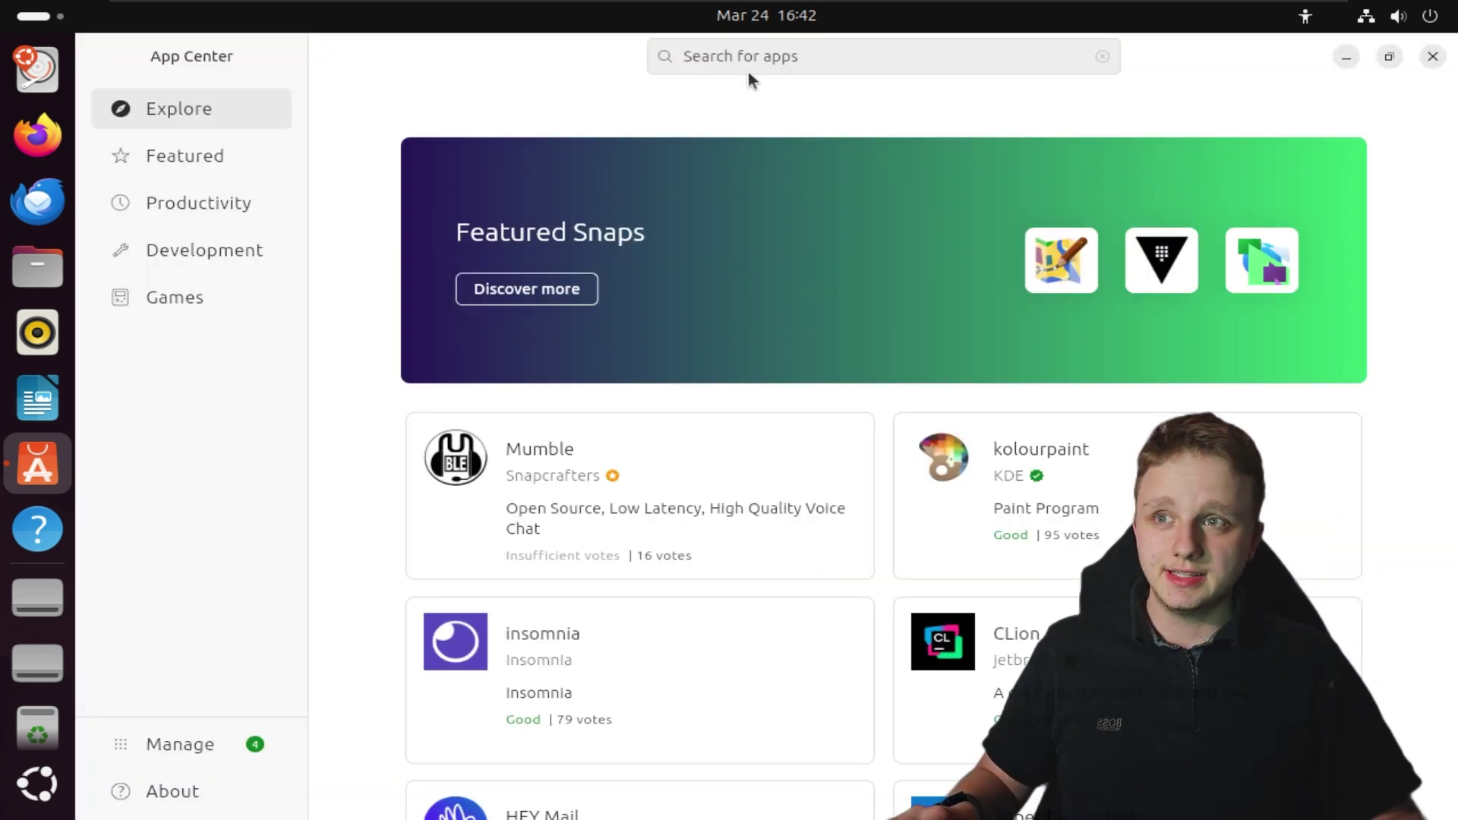
Search App Center for 'chrome', then 'google chrome', and close the store when no Chrome package appears
click(751, 58)
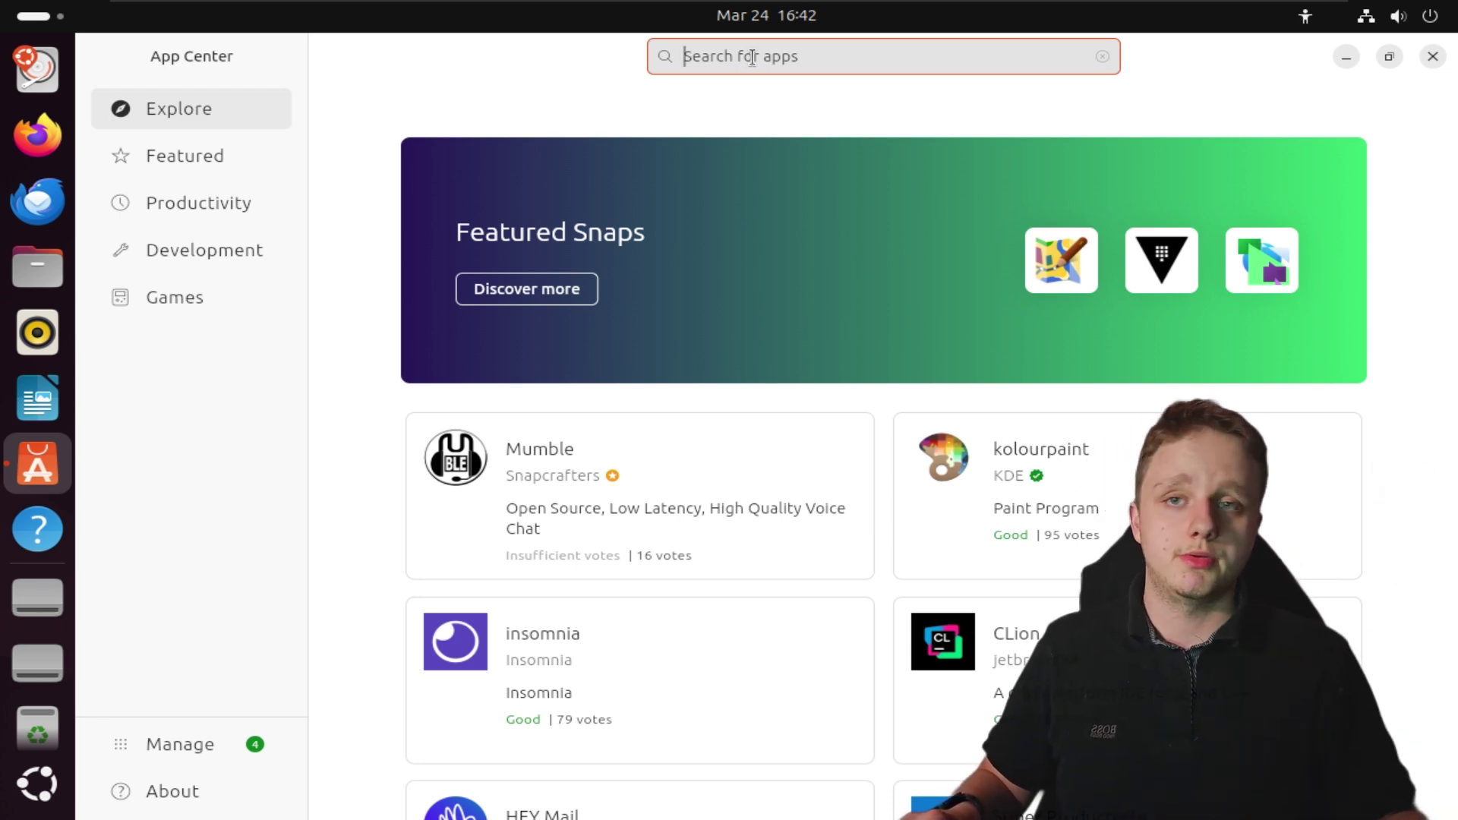
key(Return)
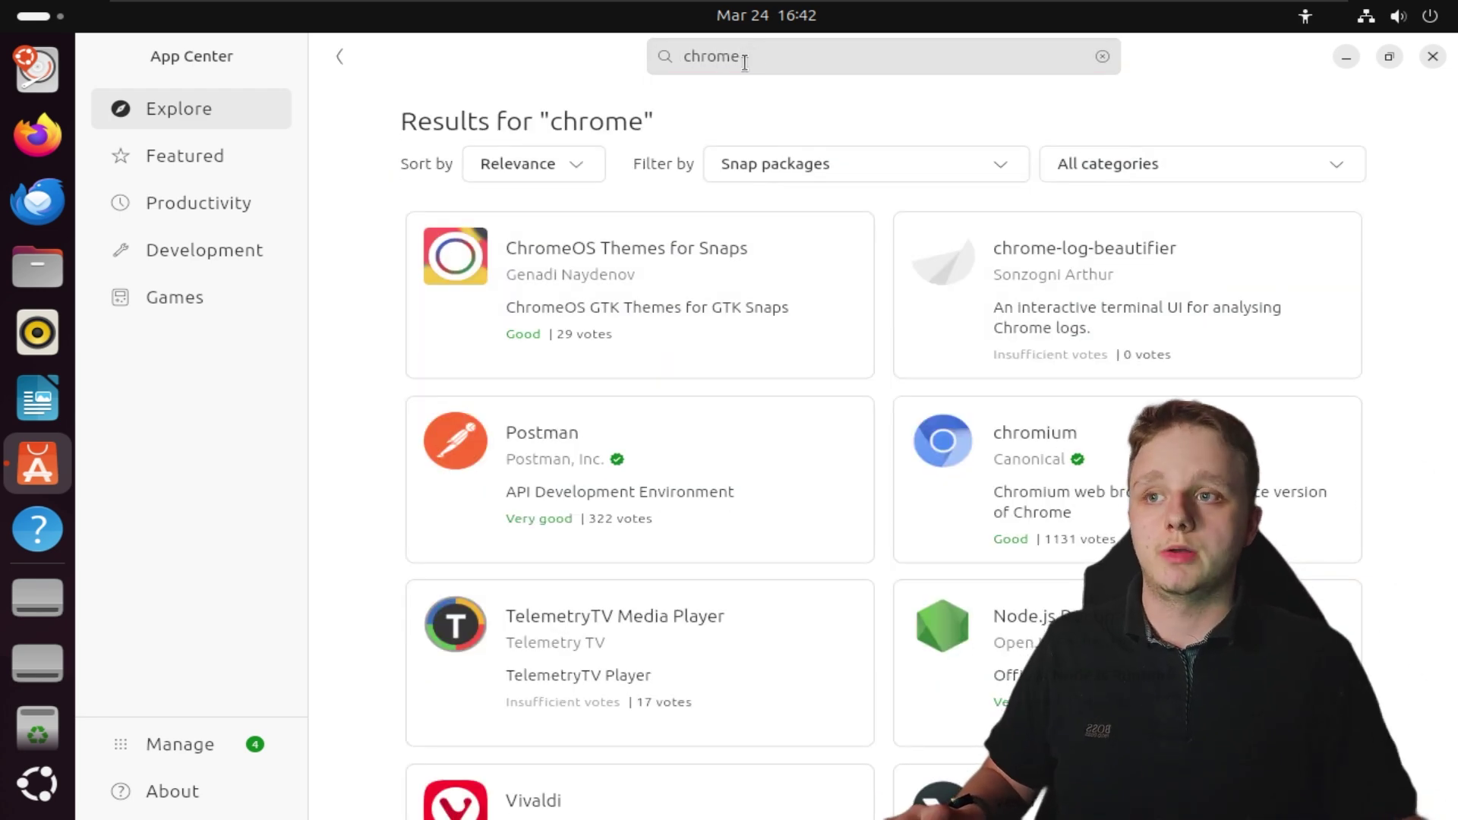
click(806, 57)
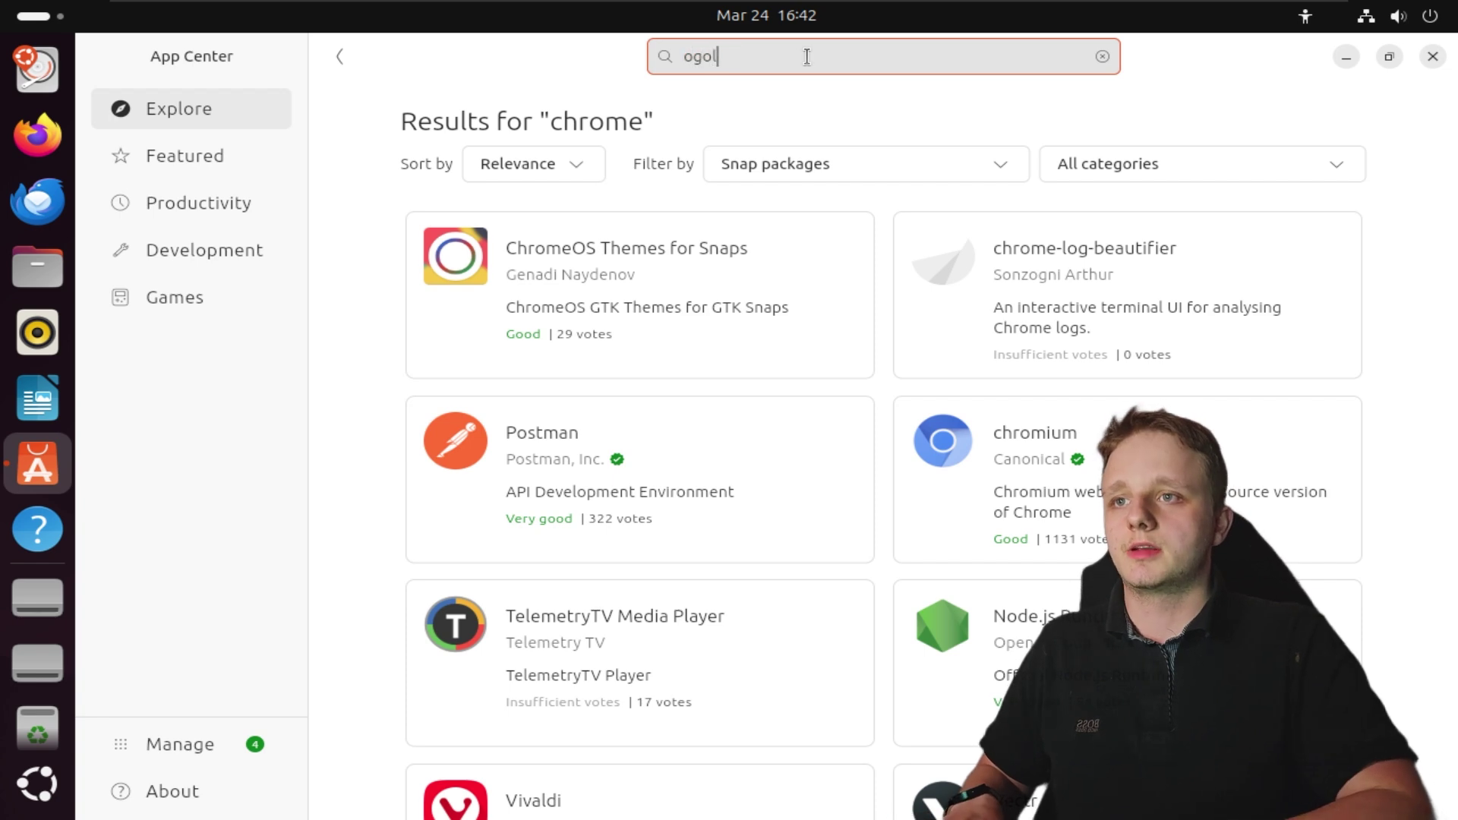
text(google chrom)
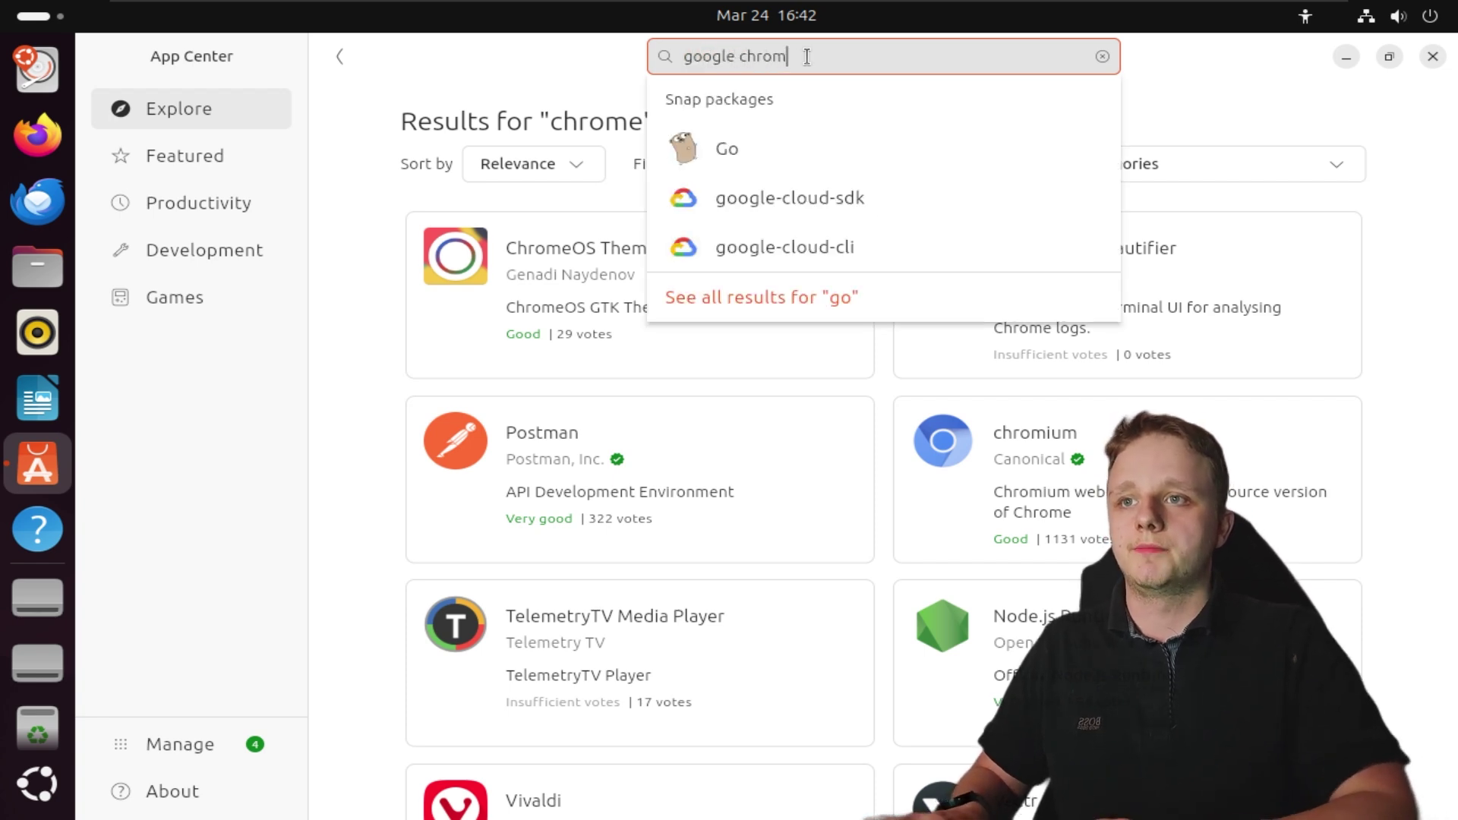
text(e)
key(Return)
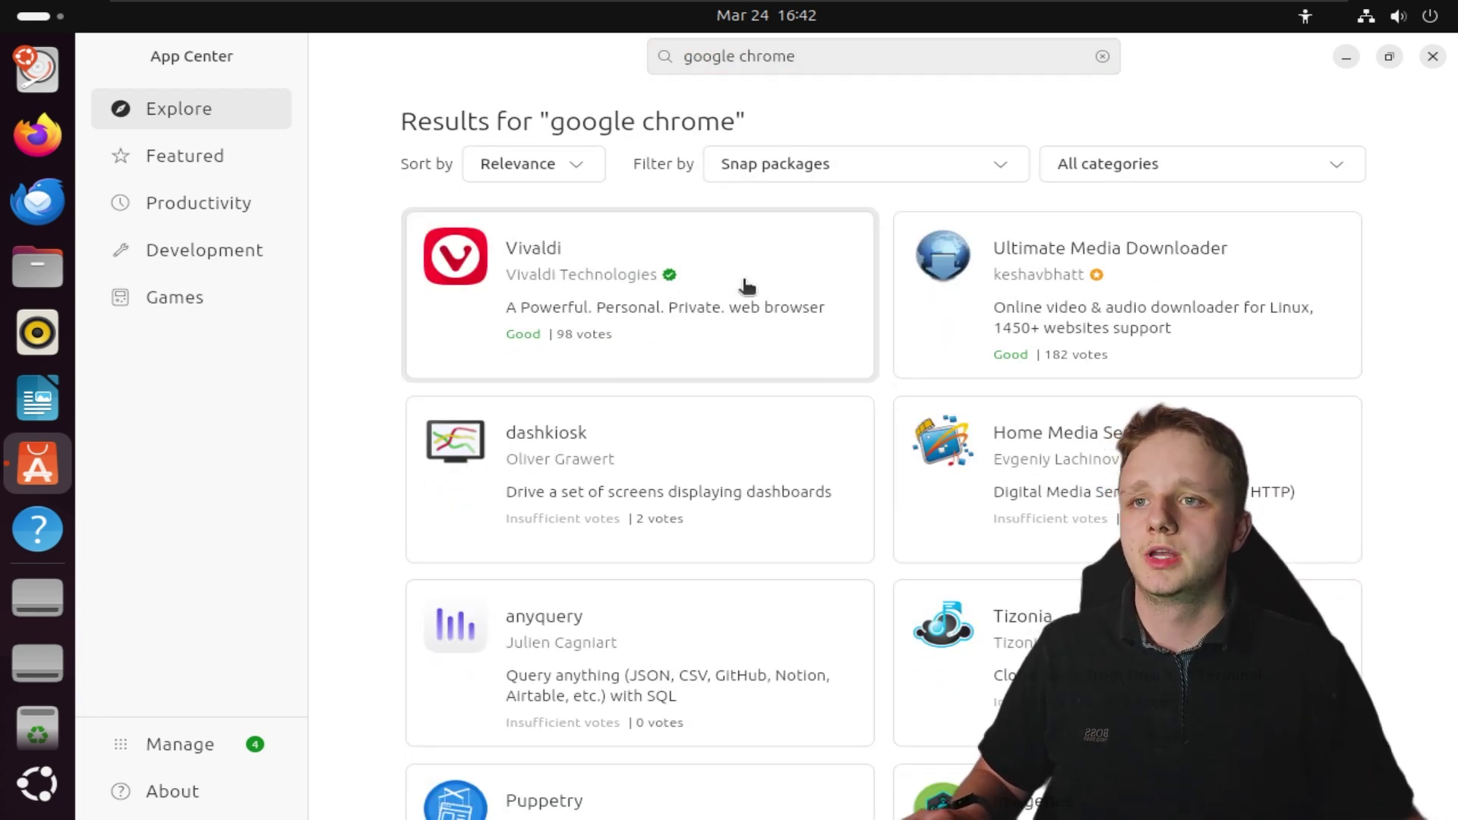
click(1432, 57)
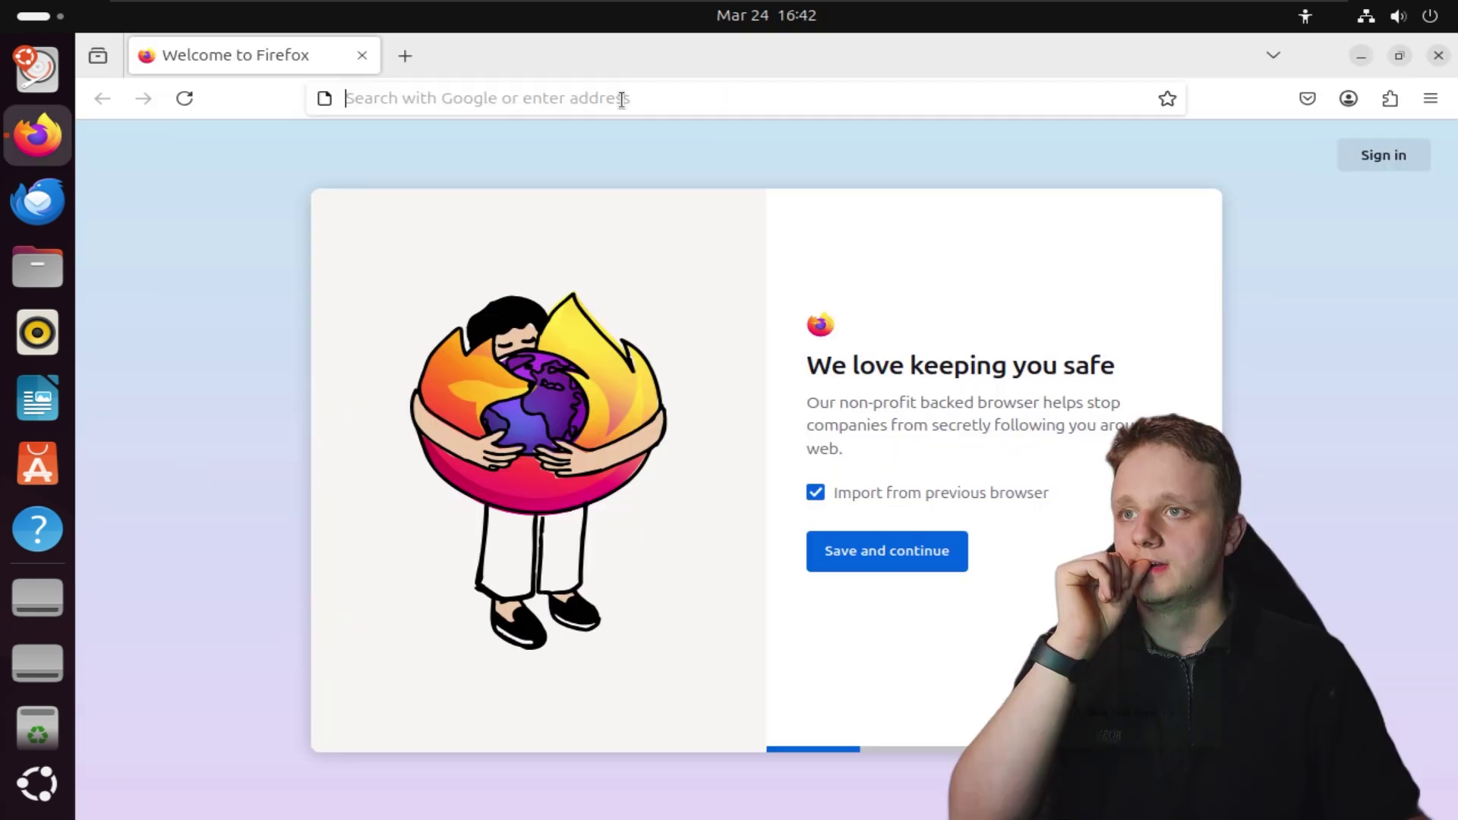
Google 'google chrome download linux', accept the cookies and switch results to English
click(618, 98)
text(google chrome )
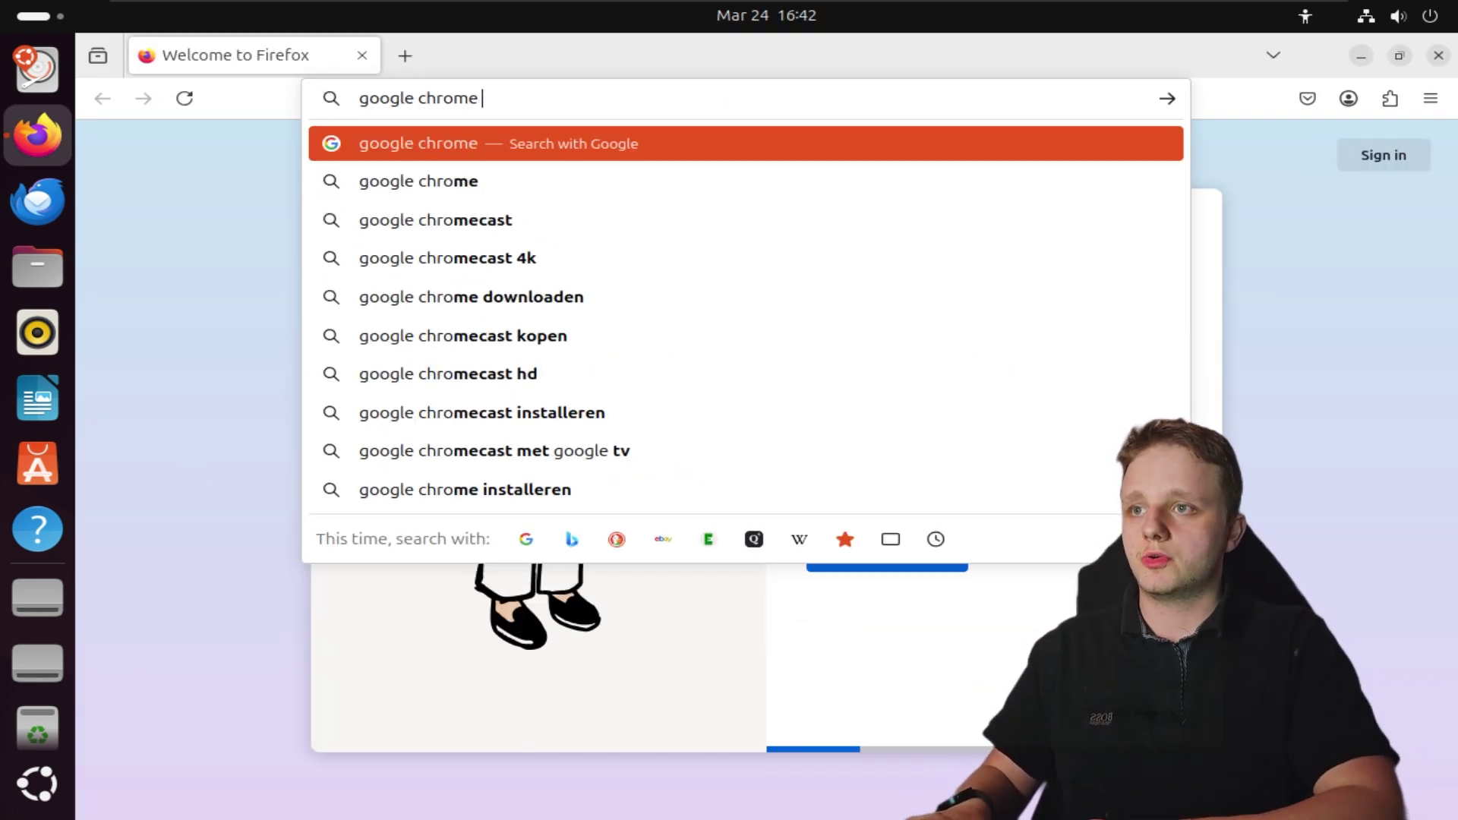
text(download linux)
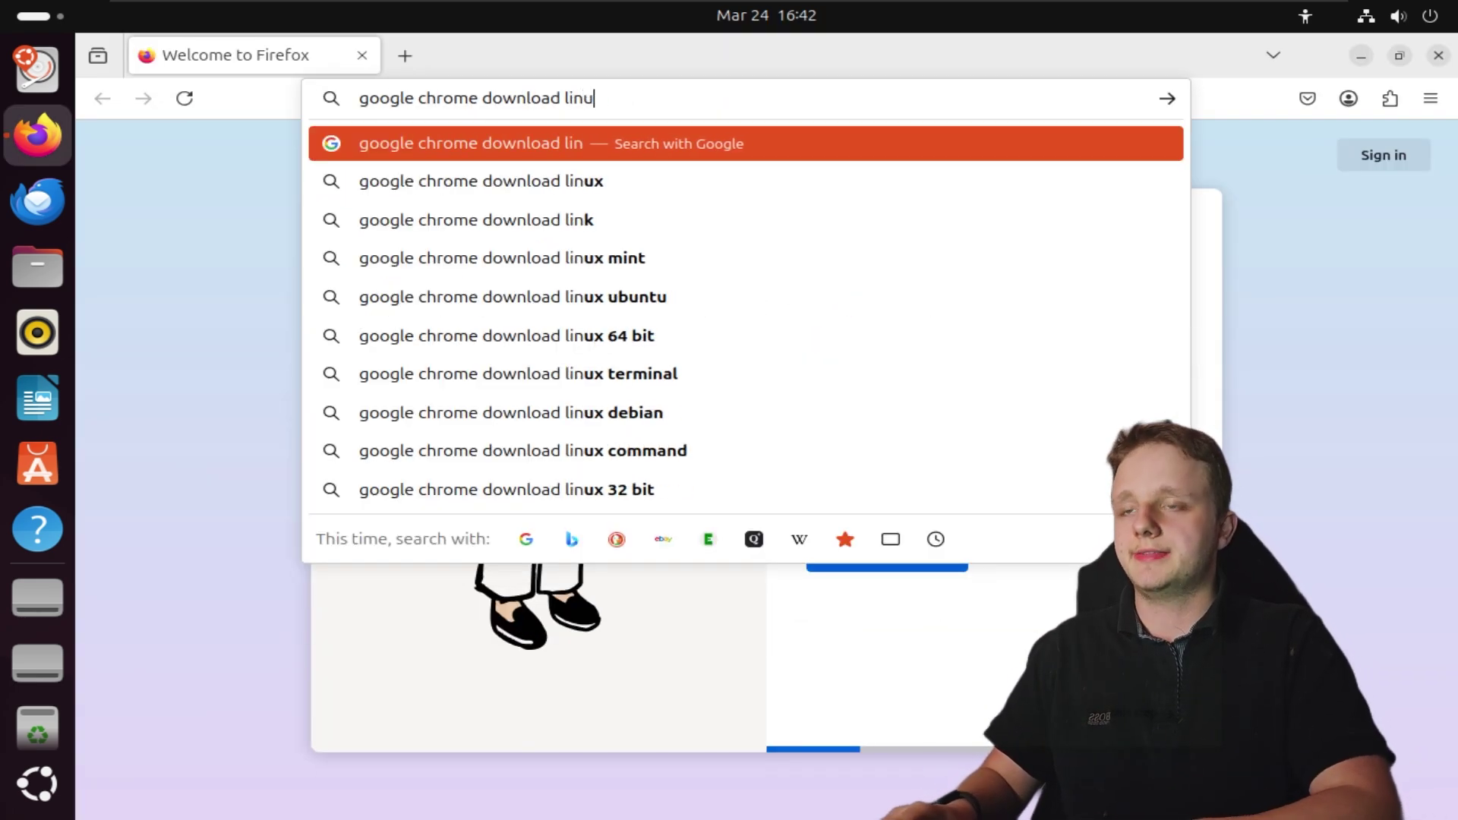
key(Return)
scroll(1132, 292, down, 5)
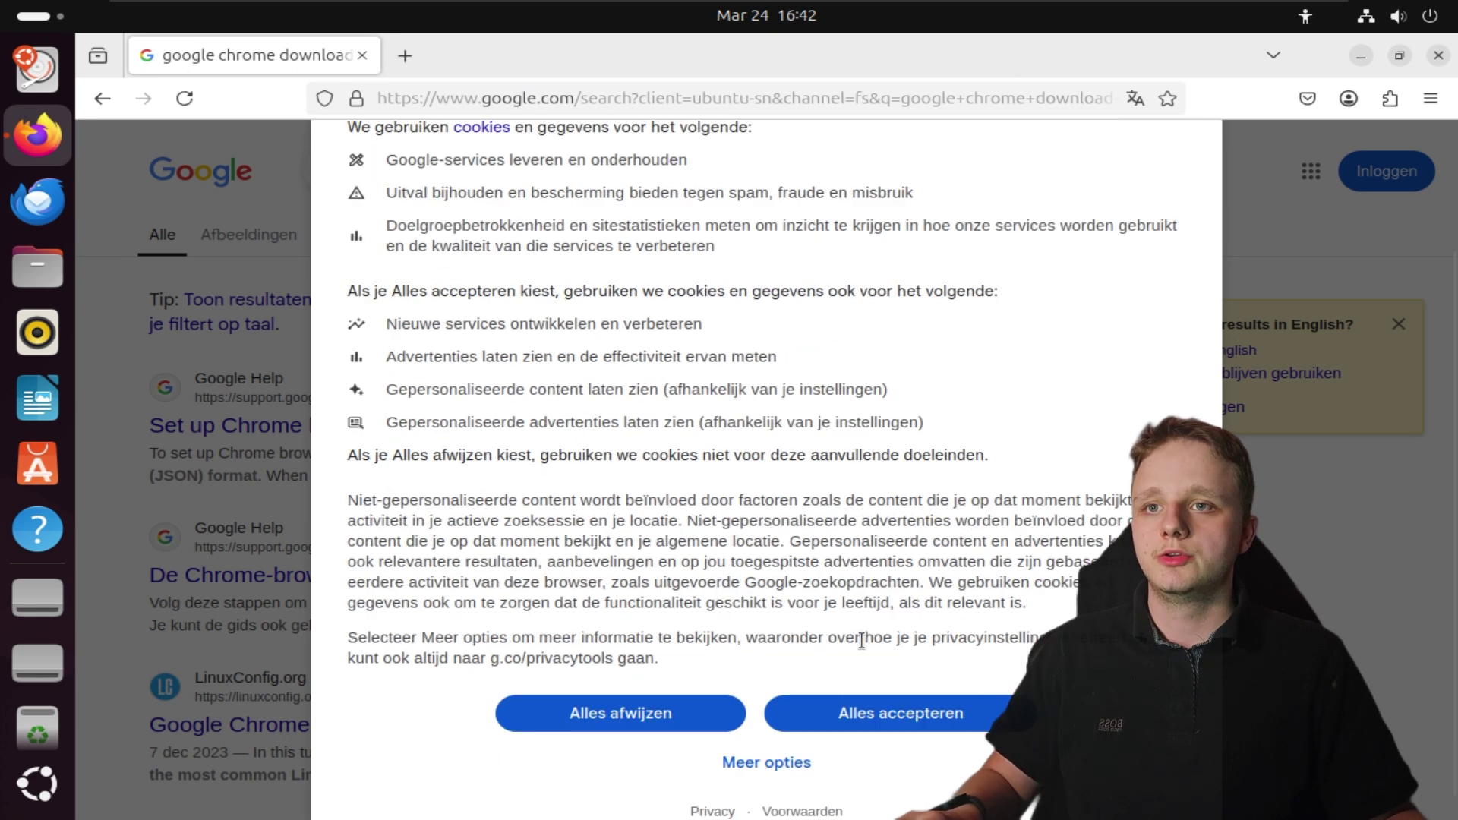
click(843, 683)
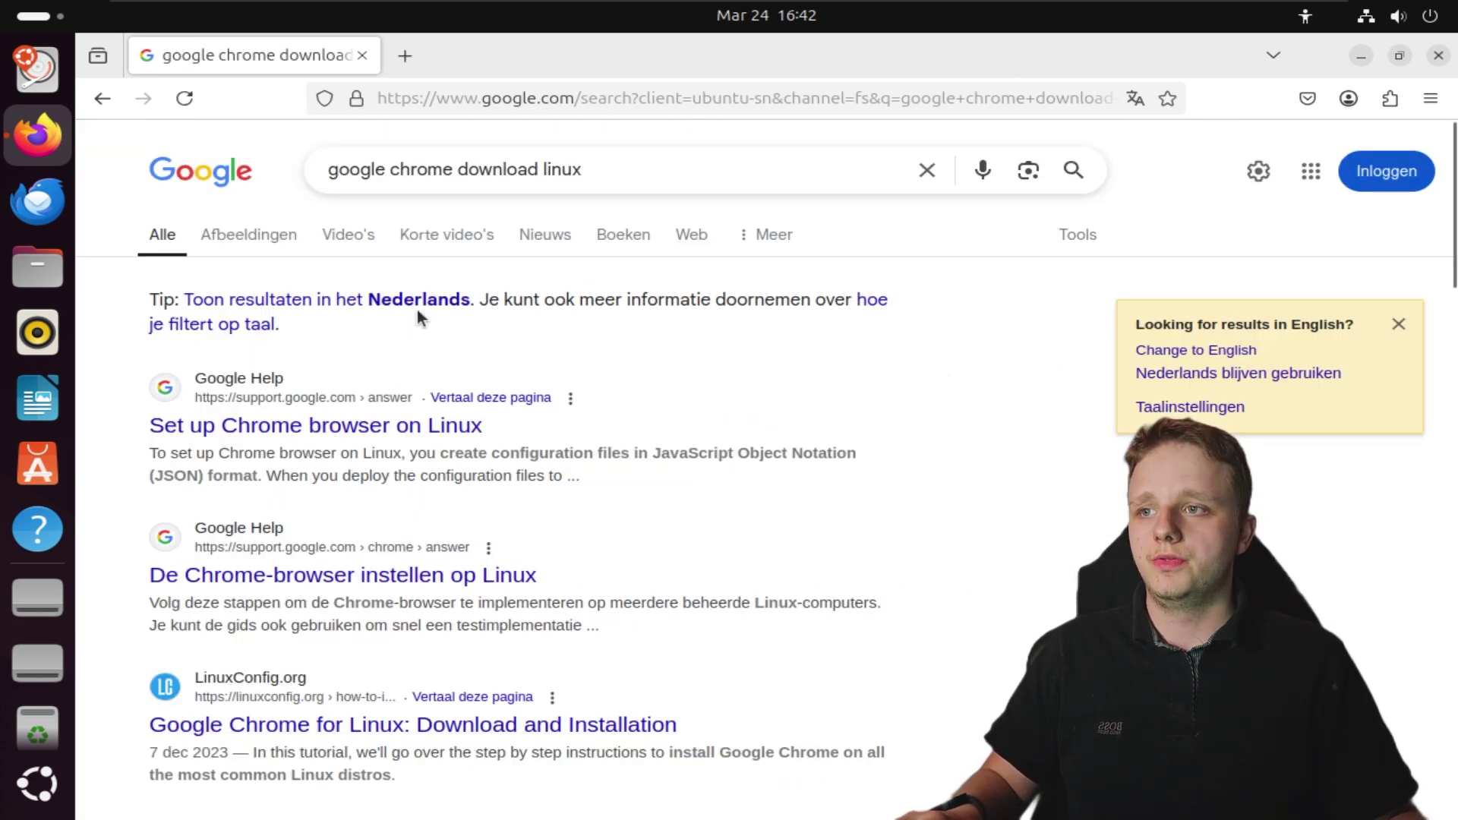
click(1196, 350)
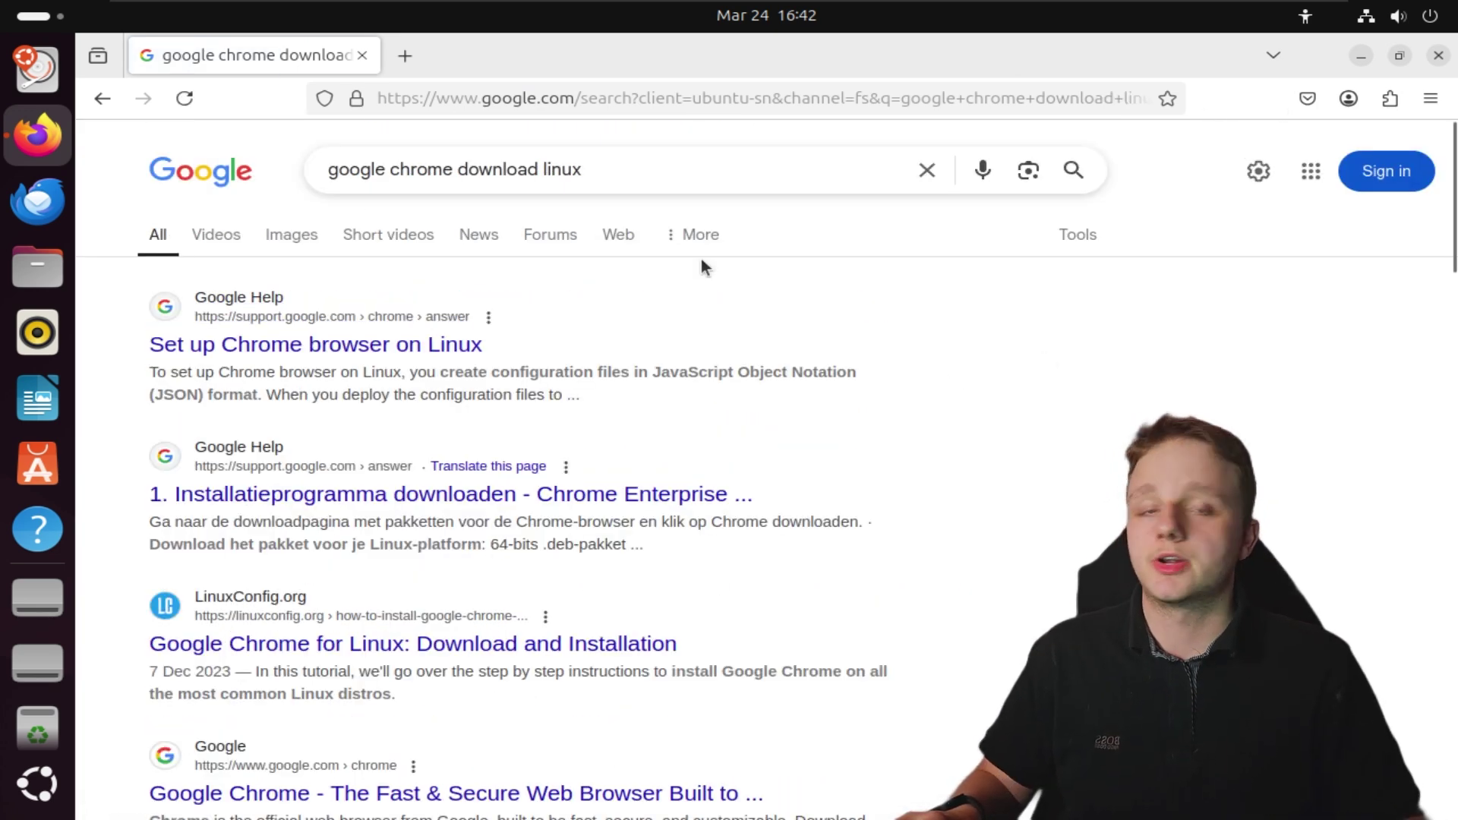
Refine the Google query by adding 'ubuntu' and rerun the search
click(667, 176)
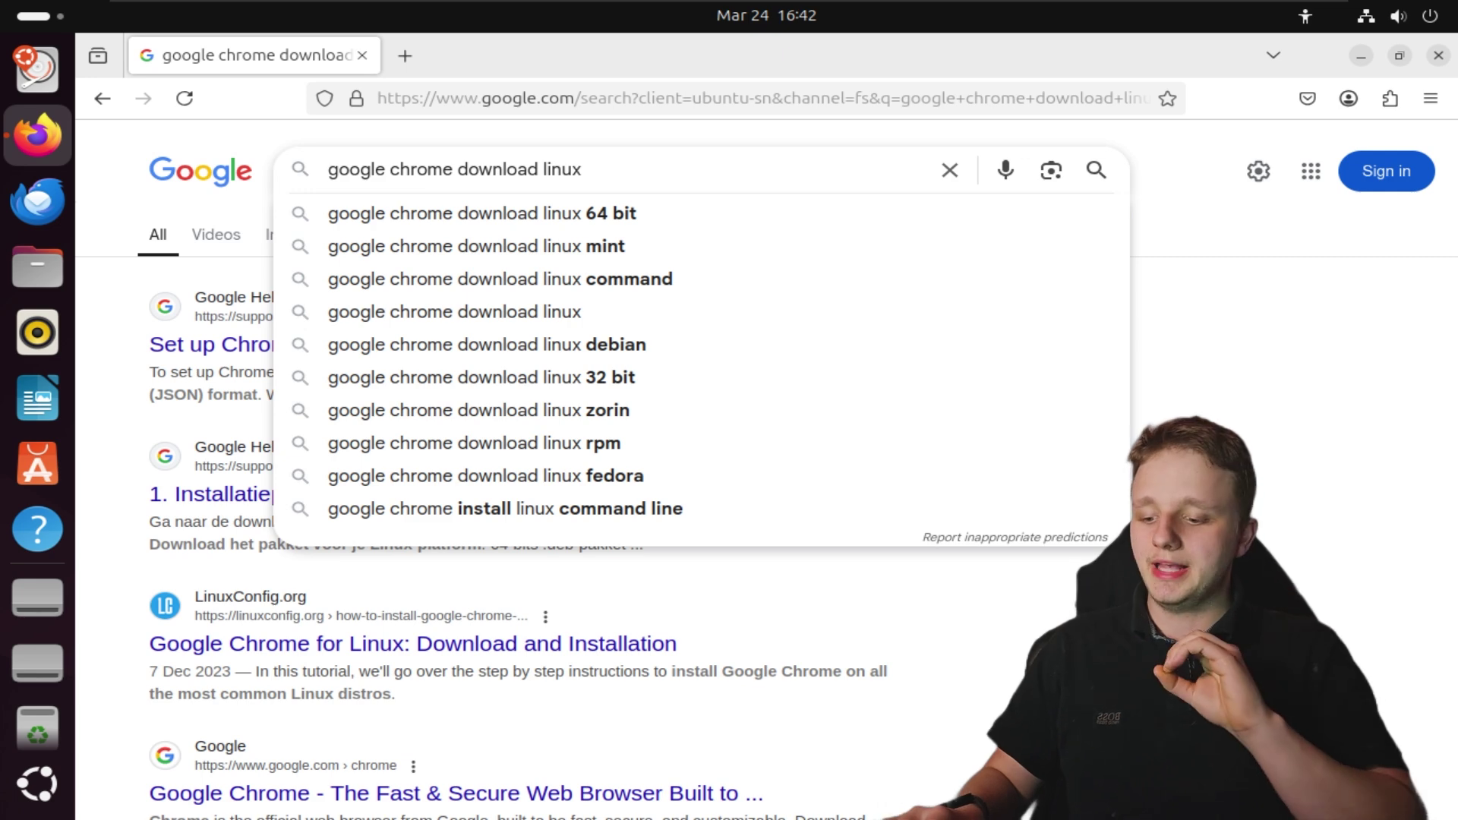
text(ubuntu)
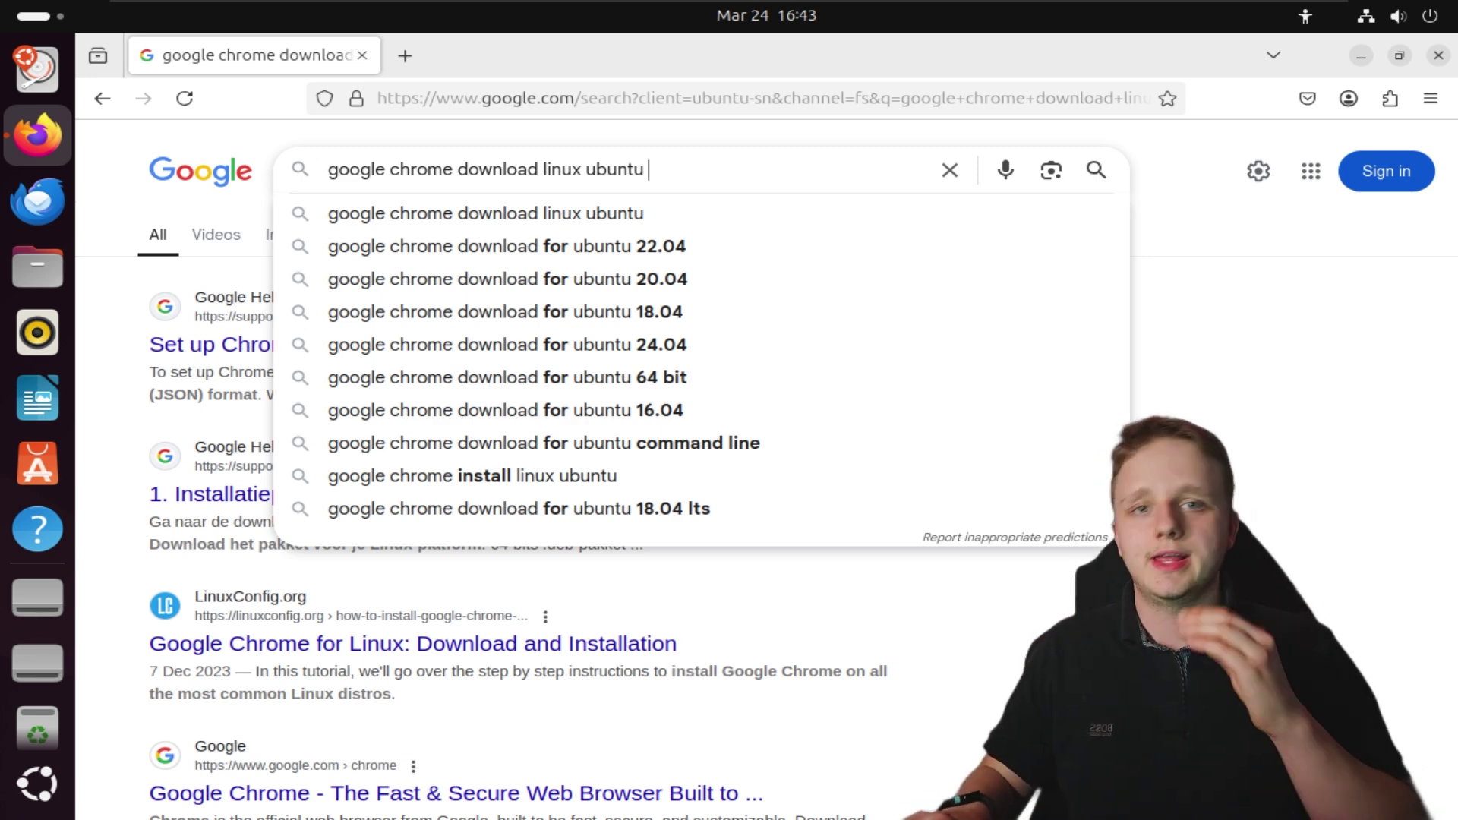
key(Return)
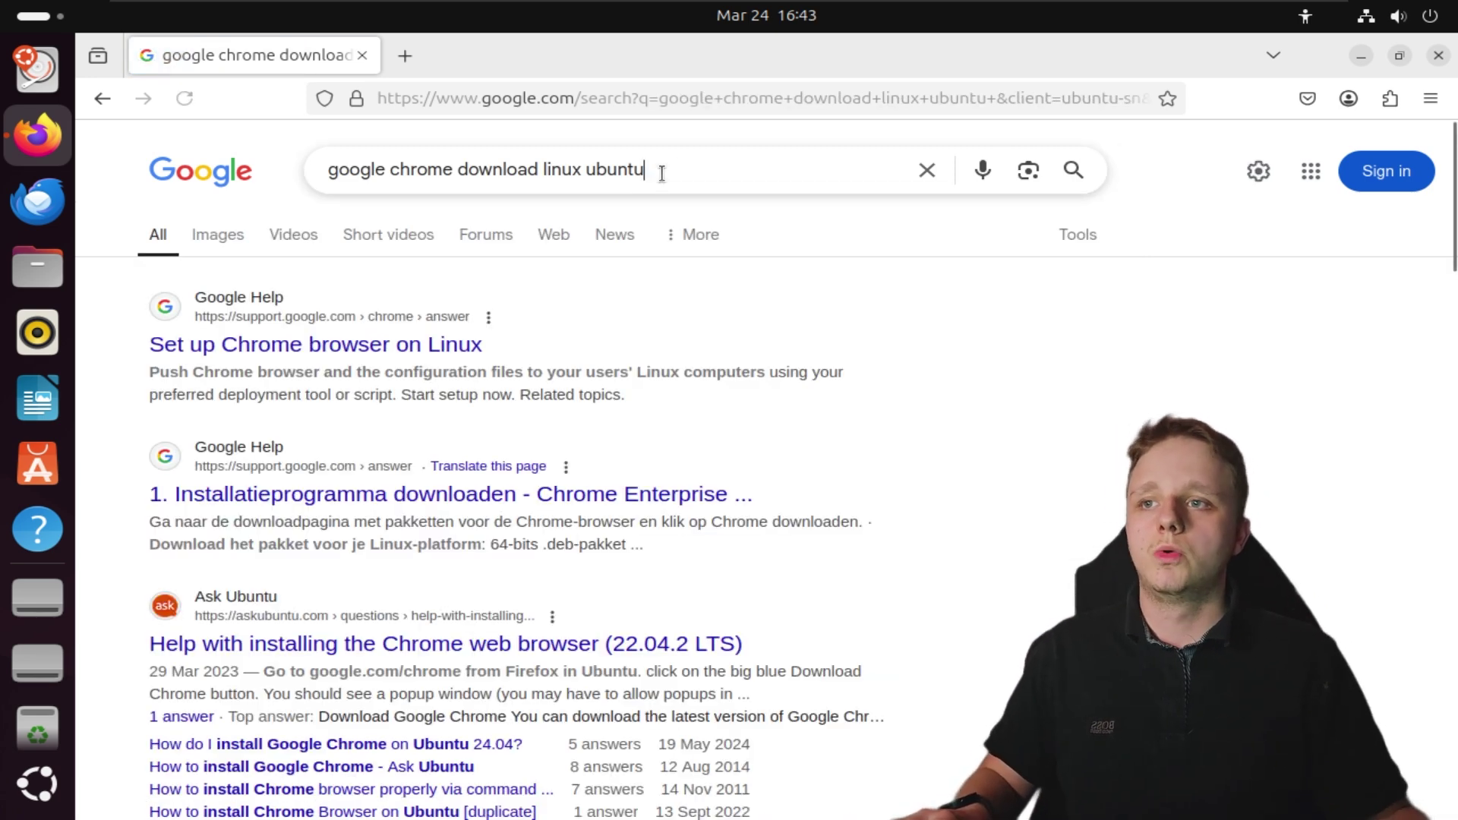
click(590, 179)
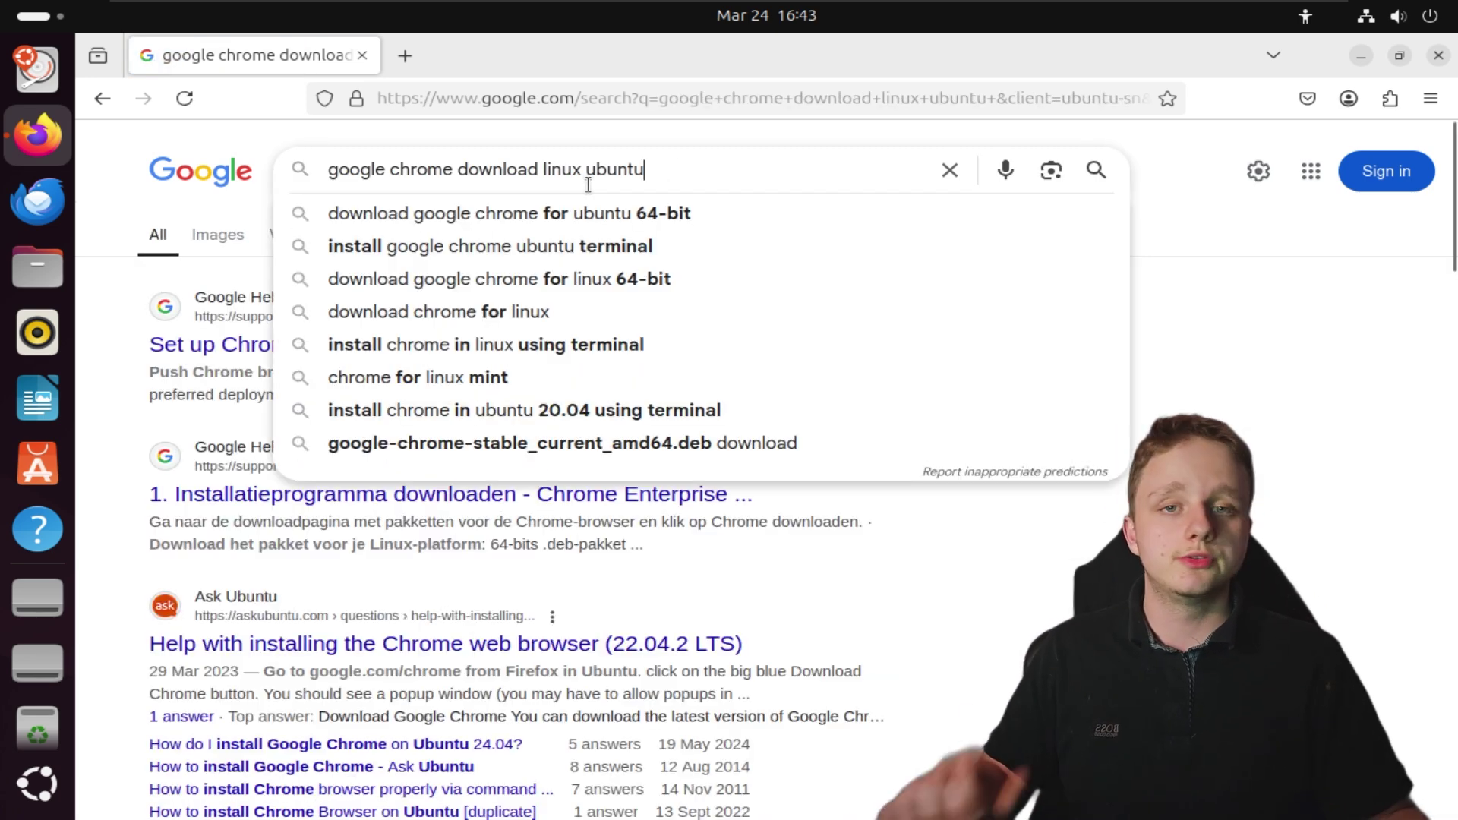
click(917, 585)
click(667, 173)
click(984, 507)
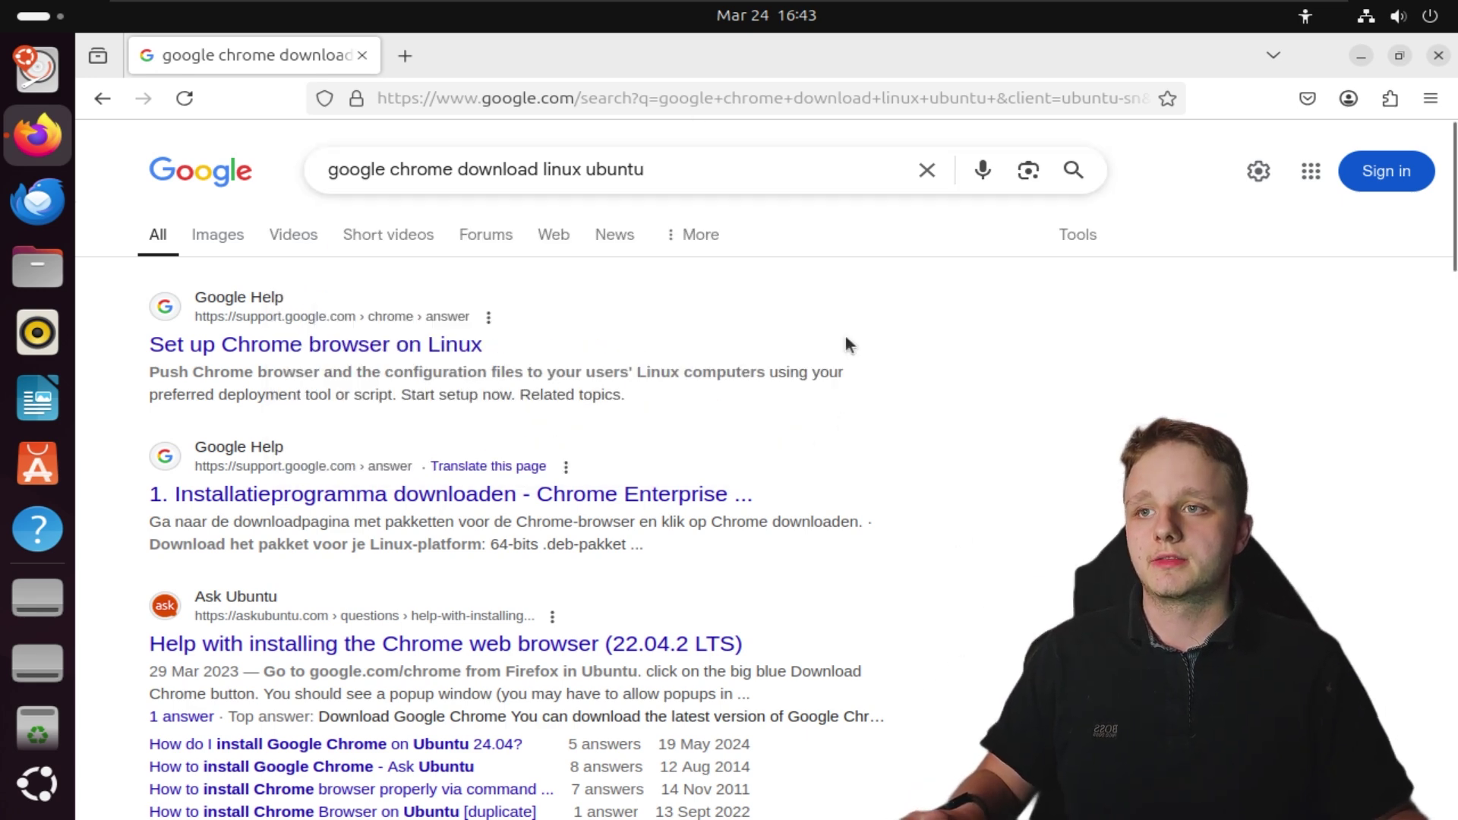
Glance at the Set up Chrome on Linux page, then search 'google chrome download'
click(367, 346)
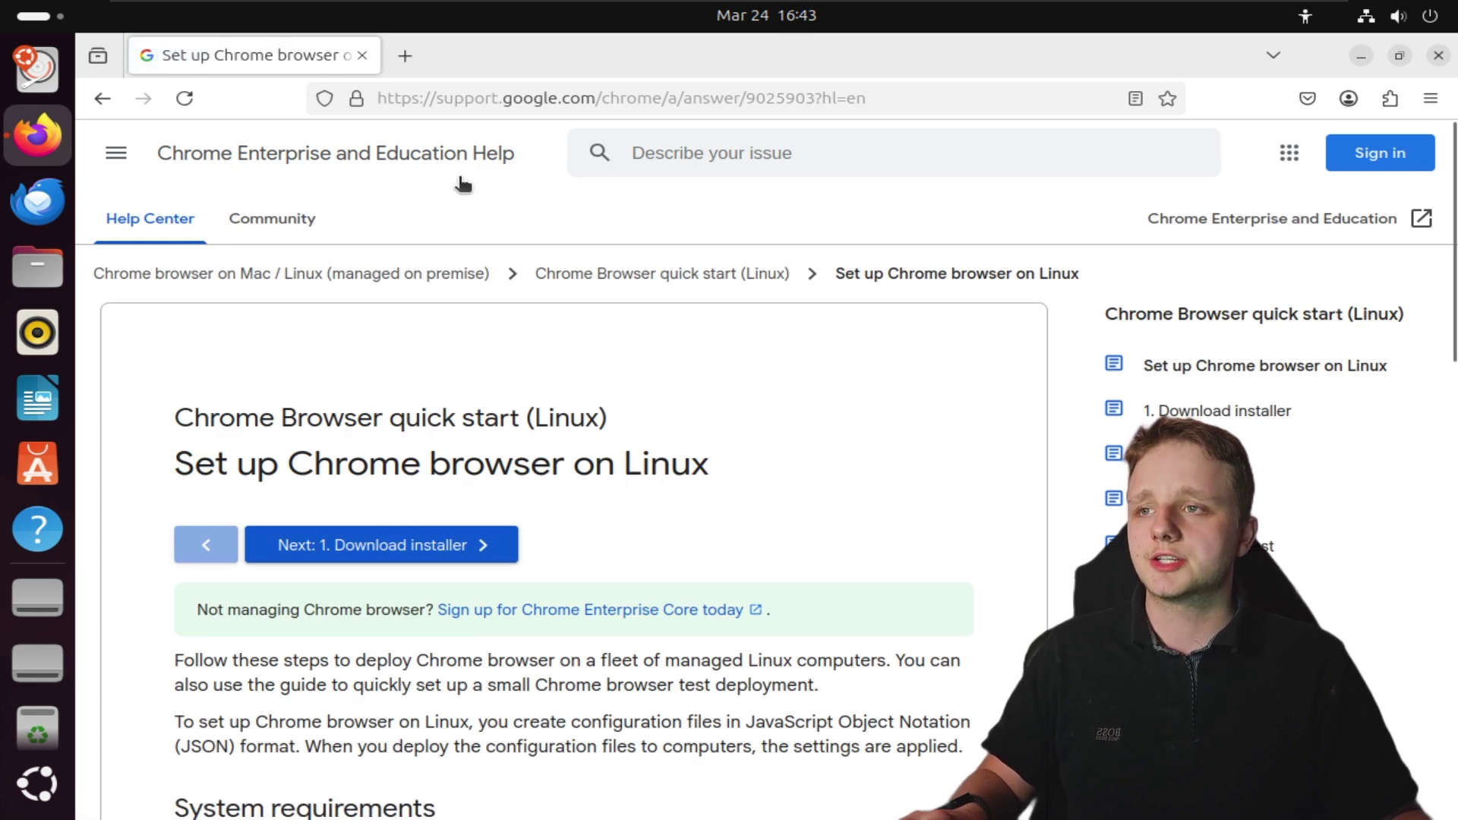
key(alt+Left)
click(641, 182)
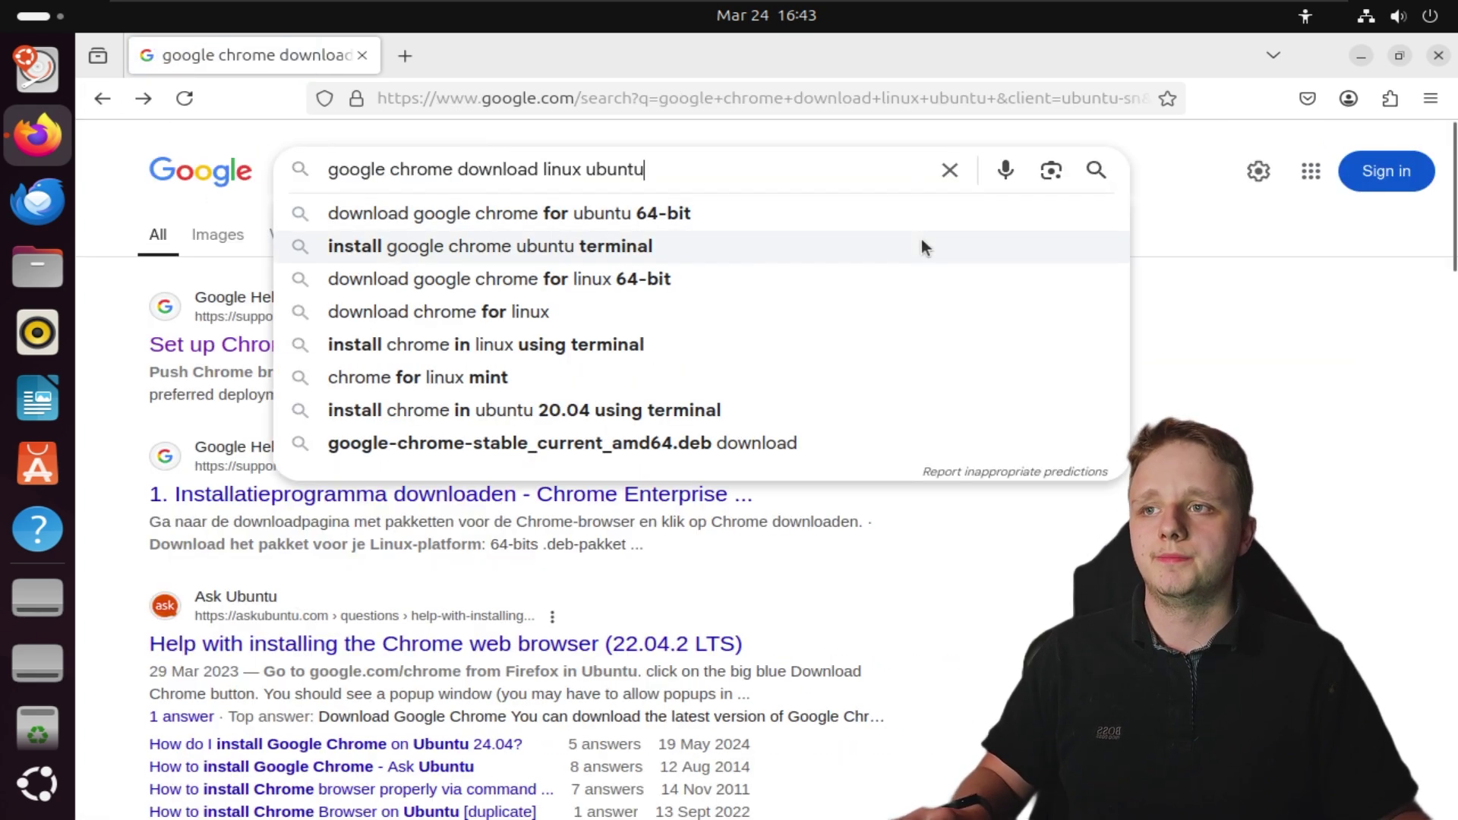
key(ctrl+BackSpace)
key(ctrl+BackSpace)
key(Return)
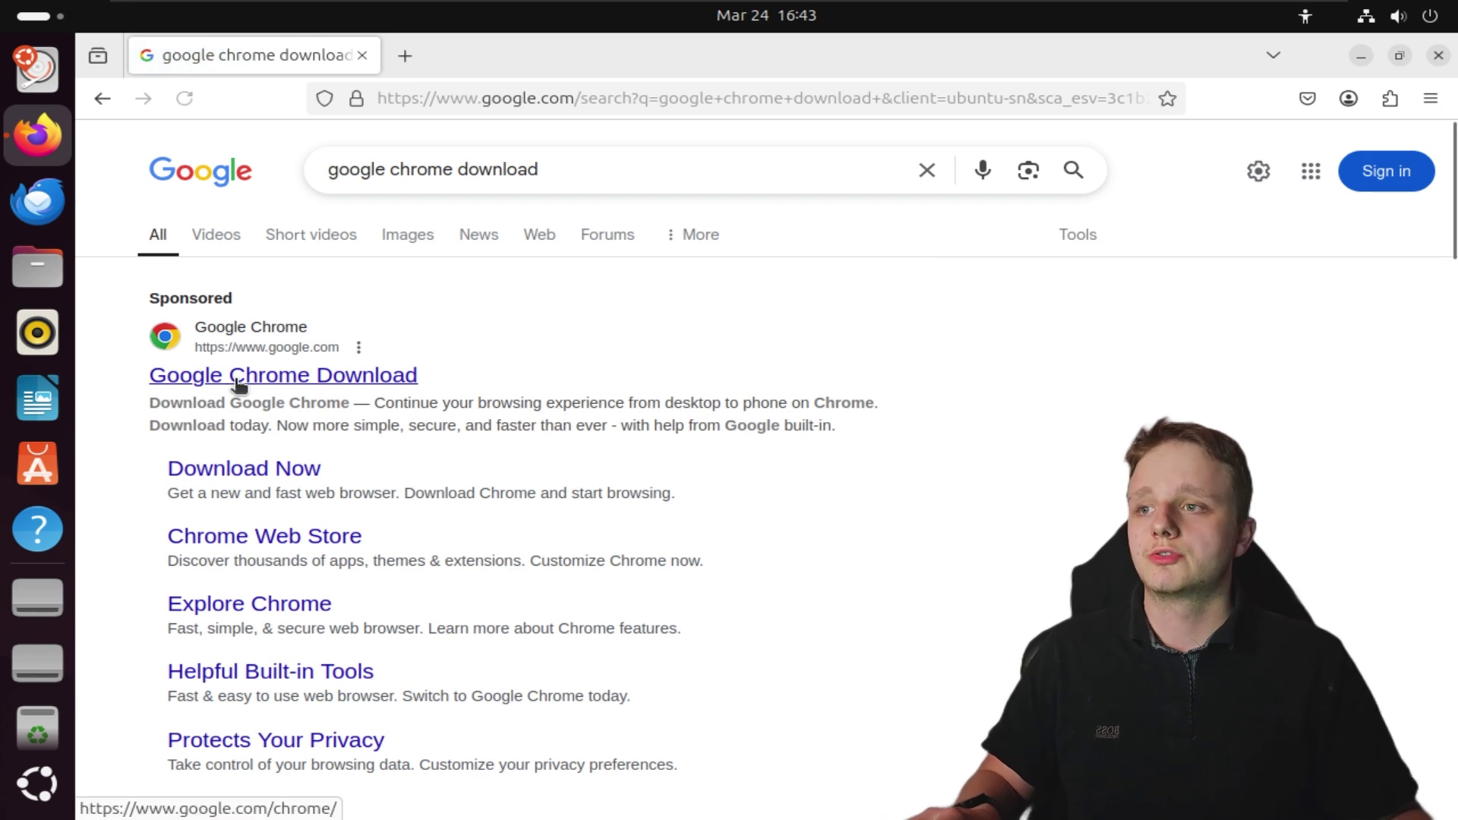
Open the official Chrome download page and bring up the Linux 64-bit .deb package choice
click(314, 377)
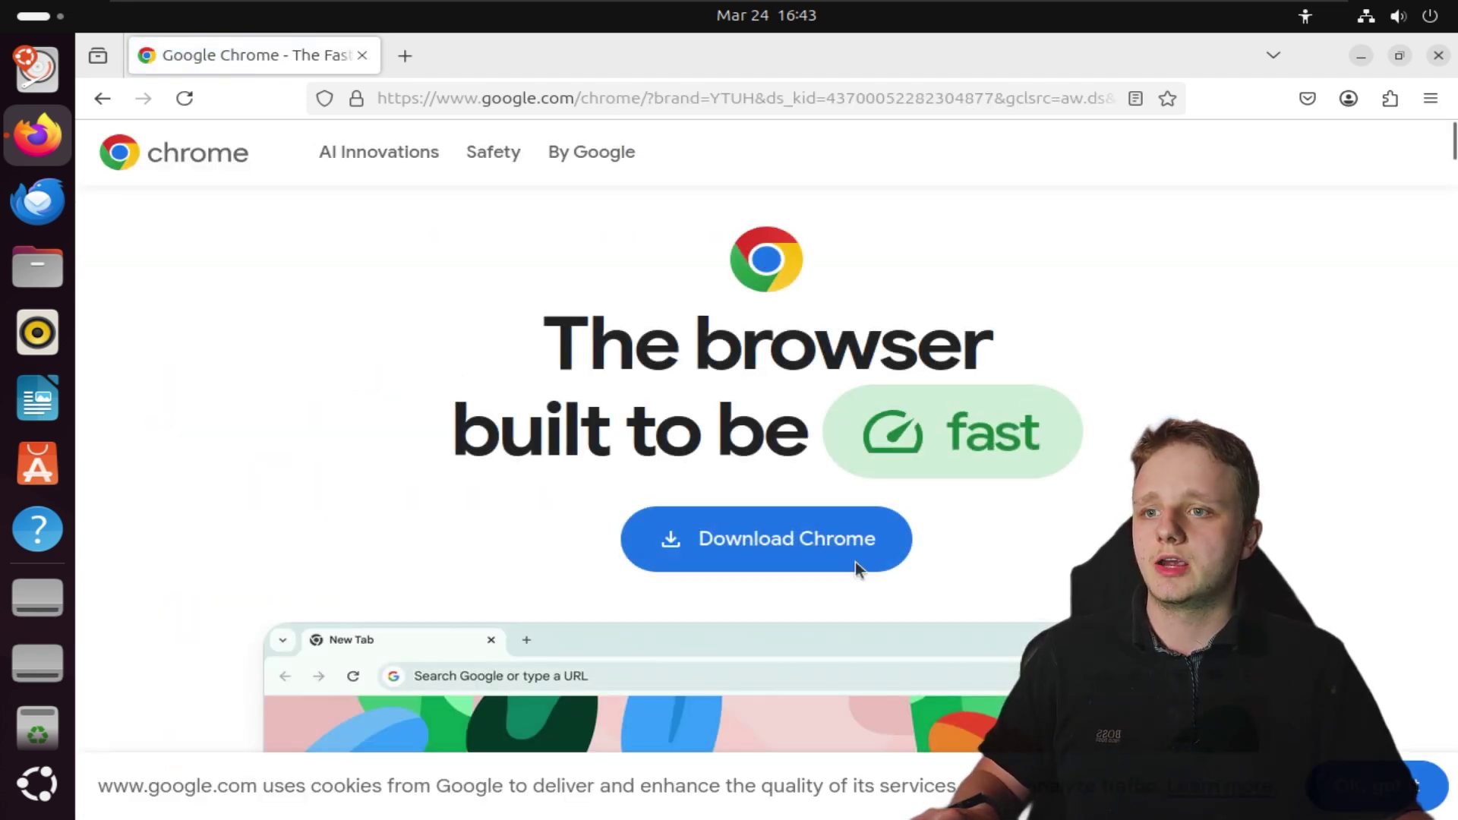
click(759, 538)
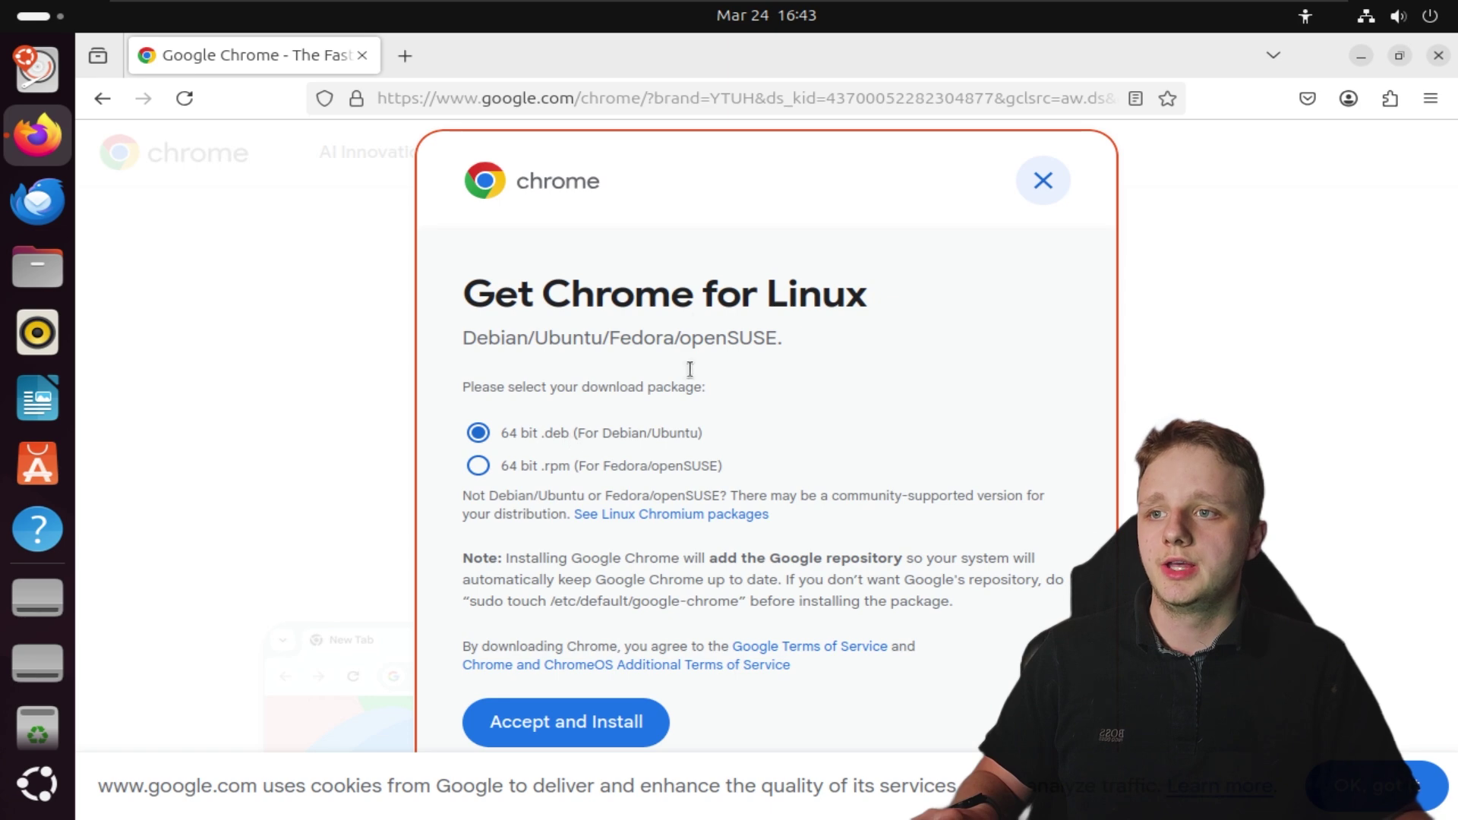
drag(605, 294, 877, 299)
click(876, 299)
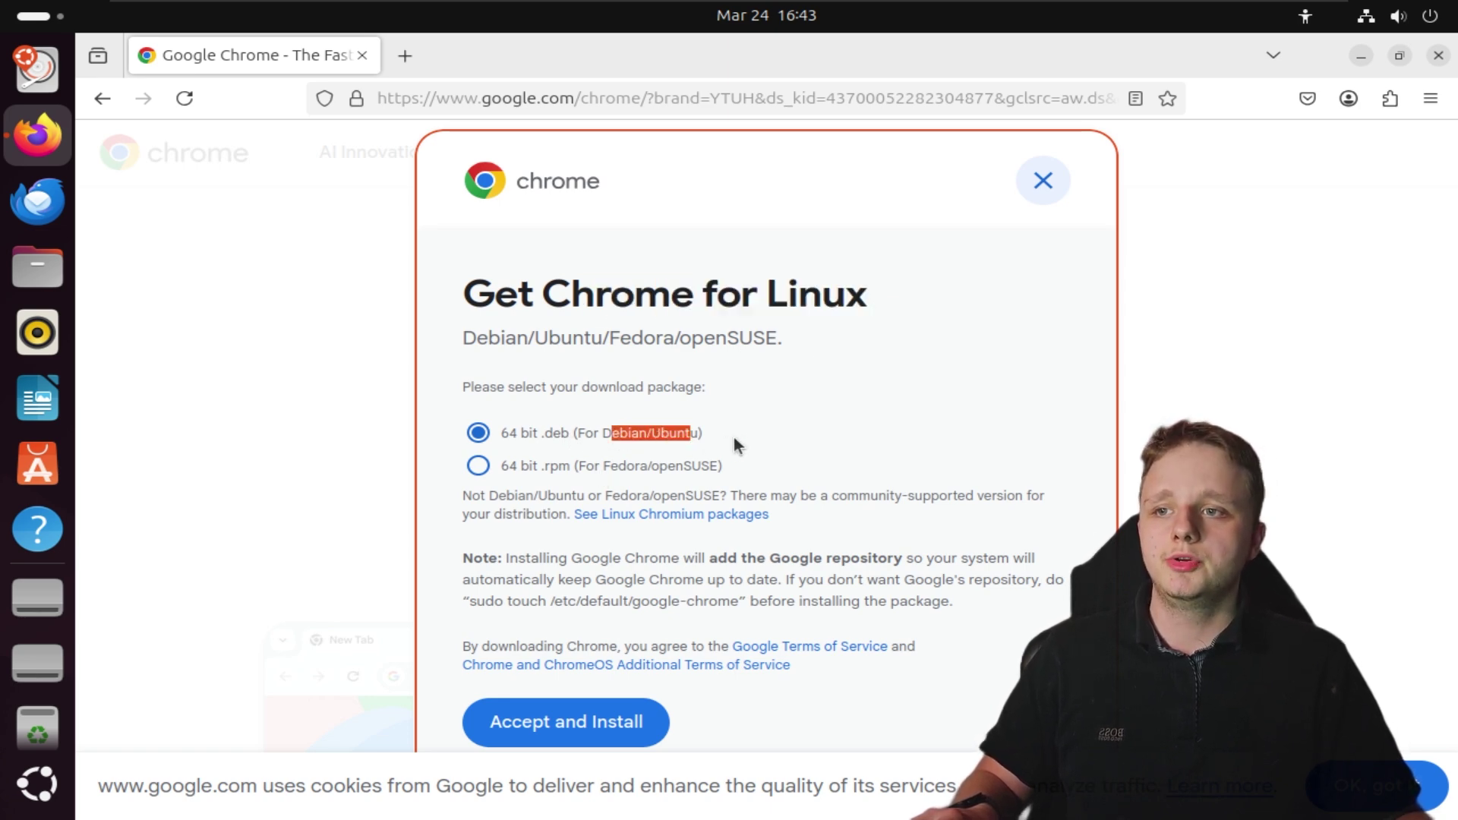
click(605, 472)
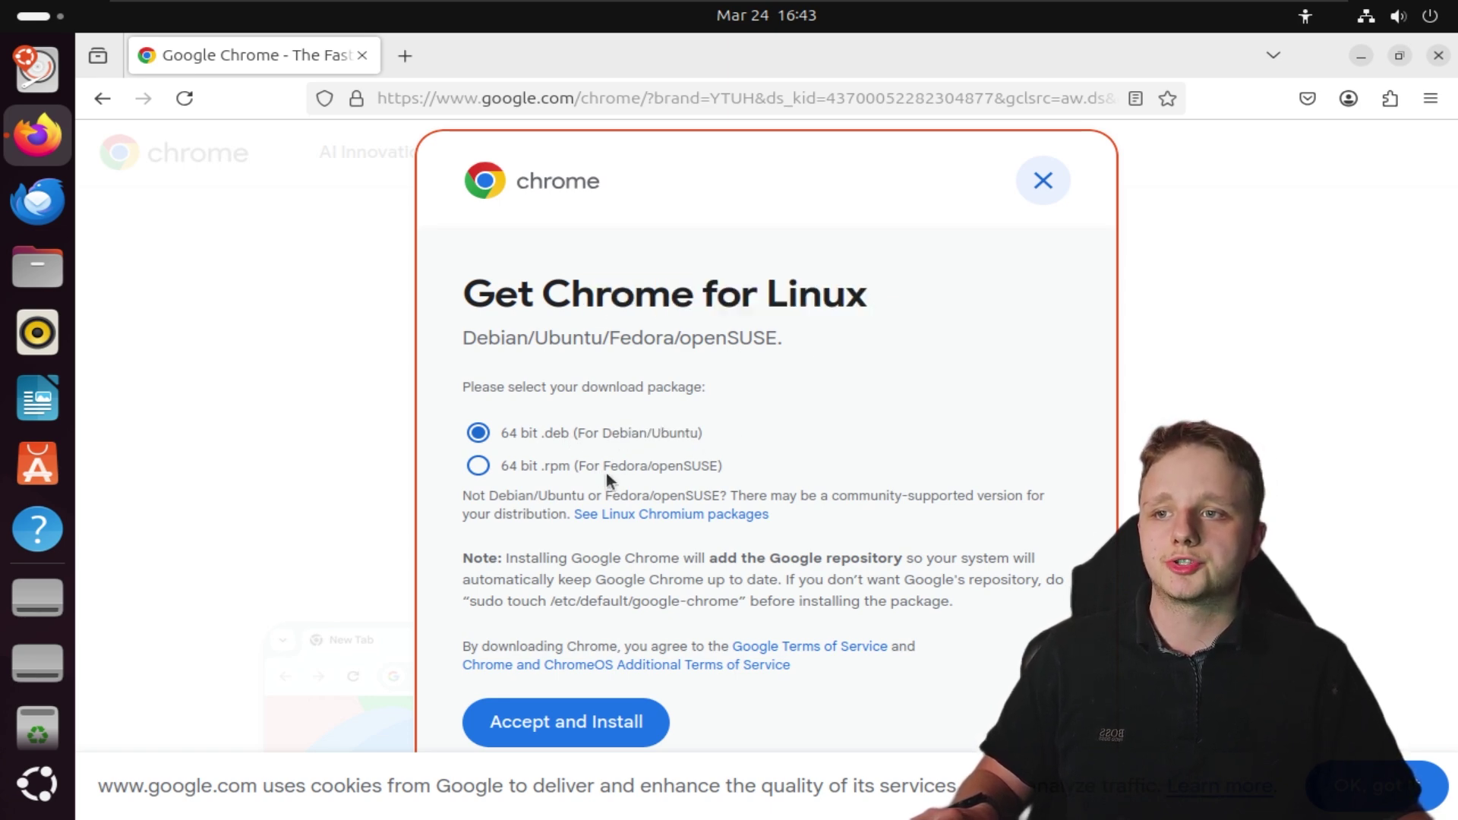
click(789, 436)
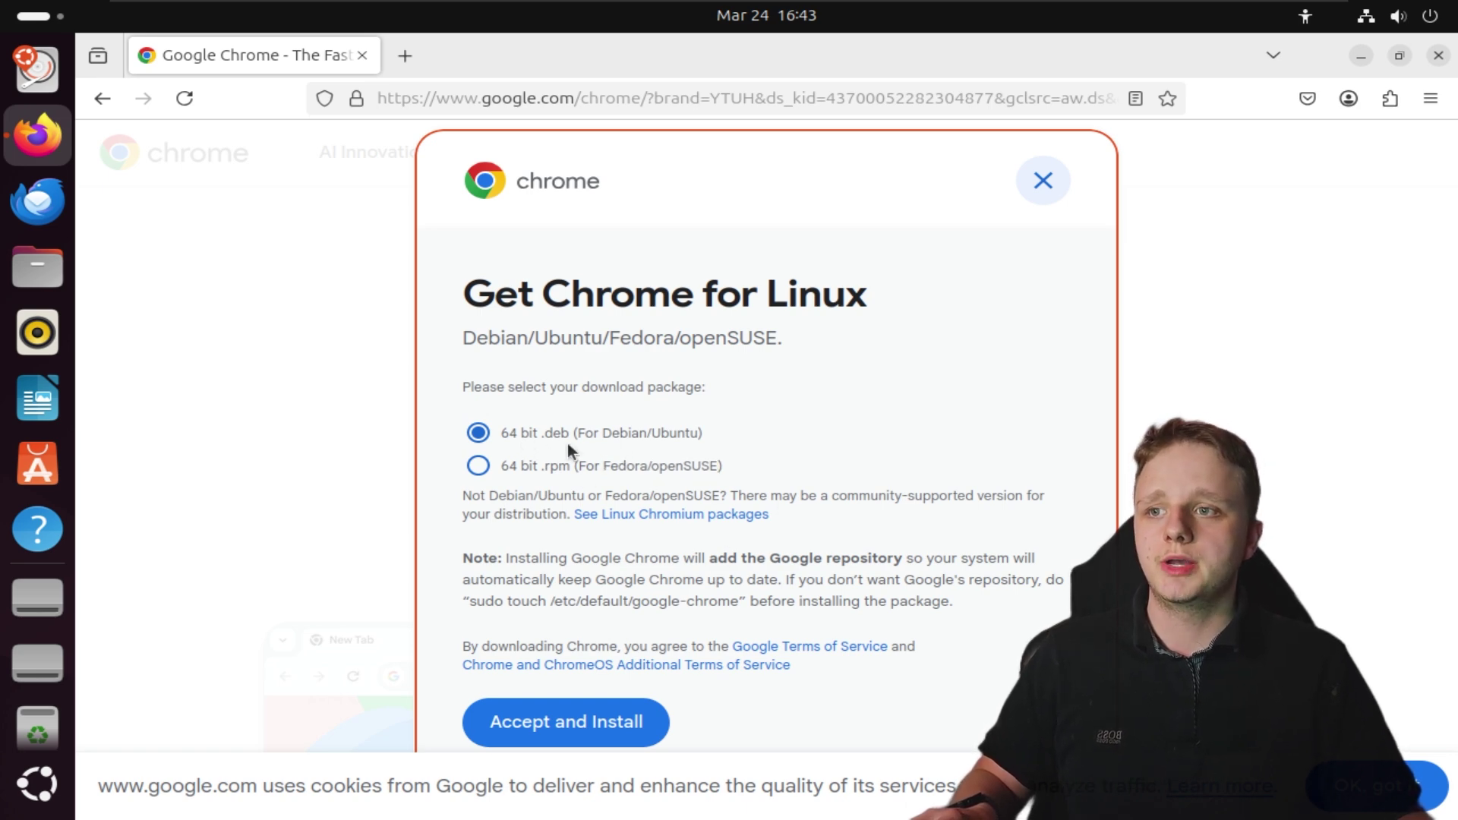
Accept the terms to download the Chrome .deb, then open it from the Downloads panel
click(559, 723)
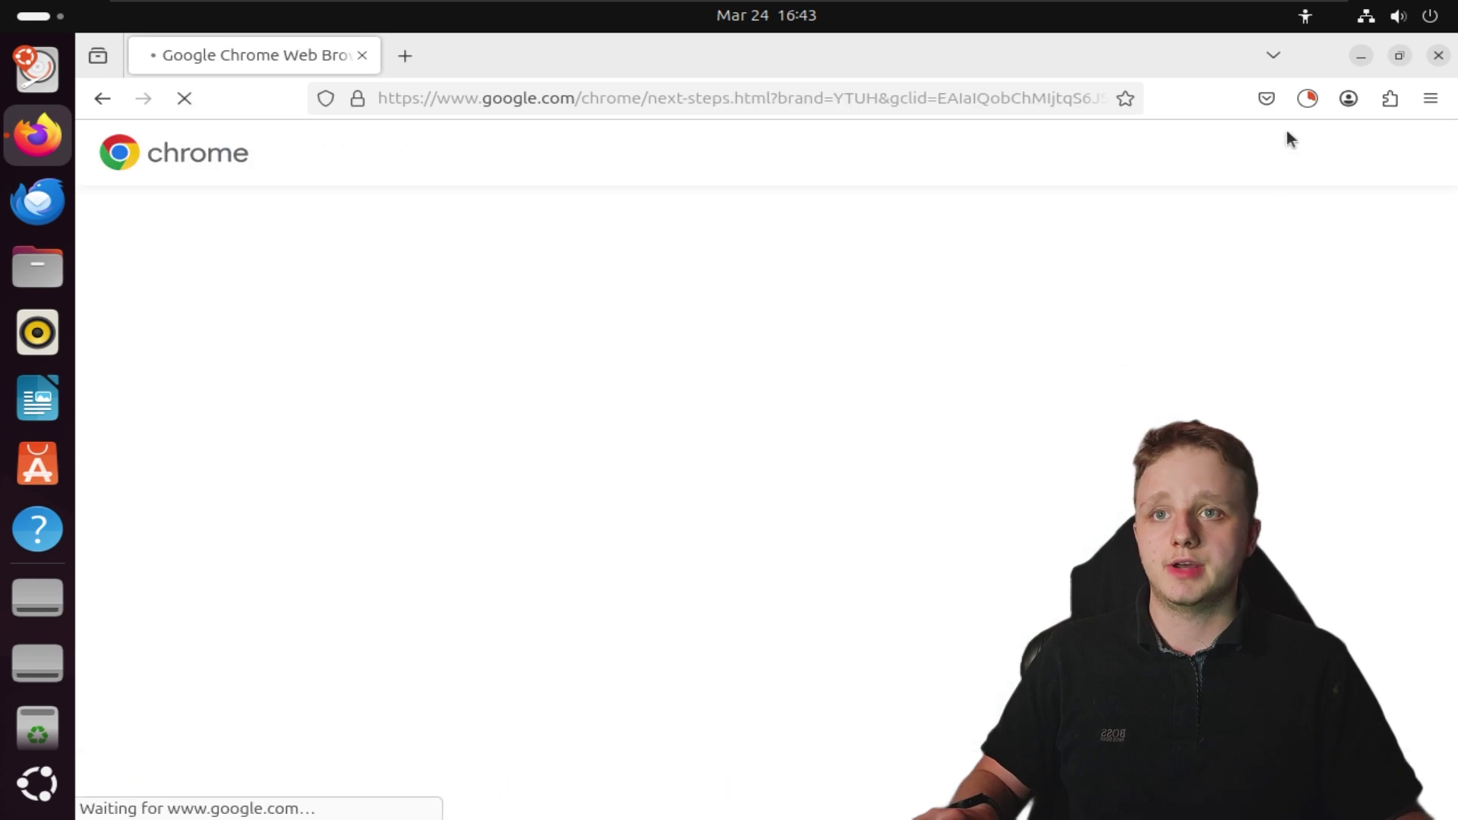
click(1306, 97)
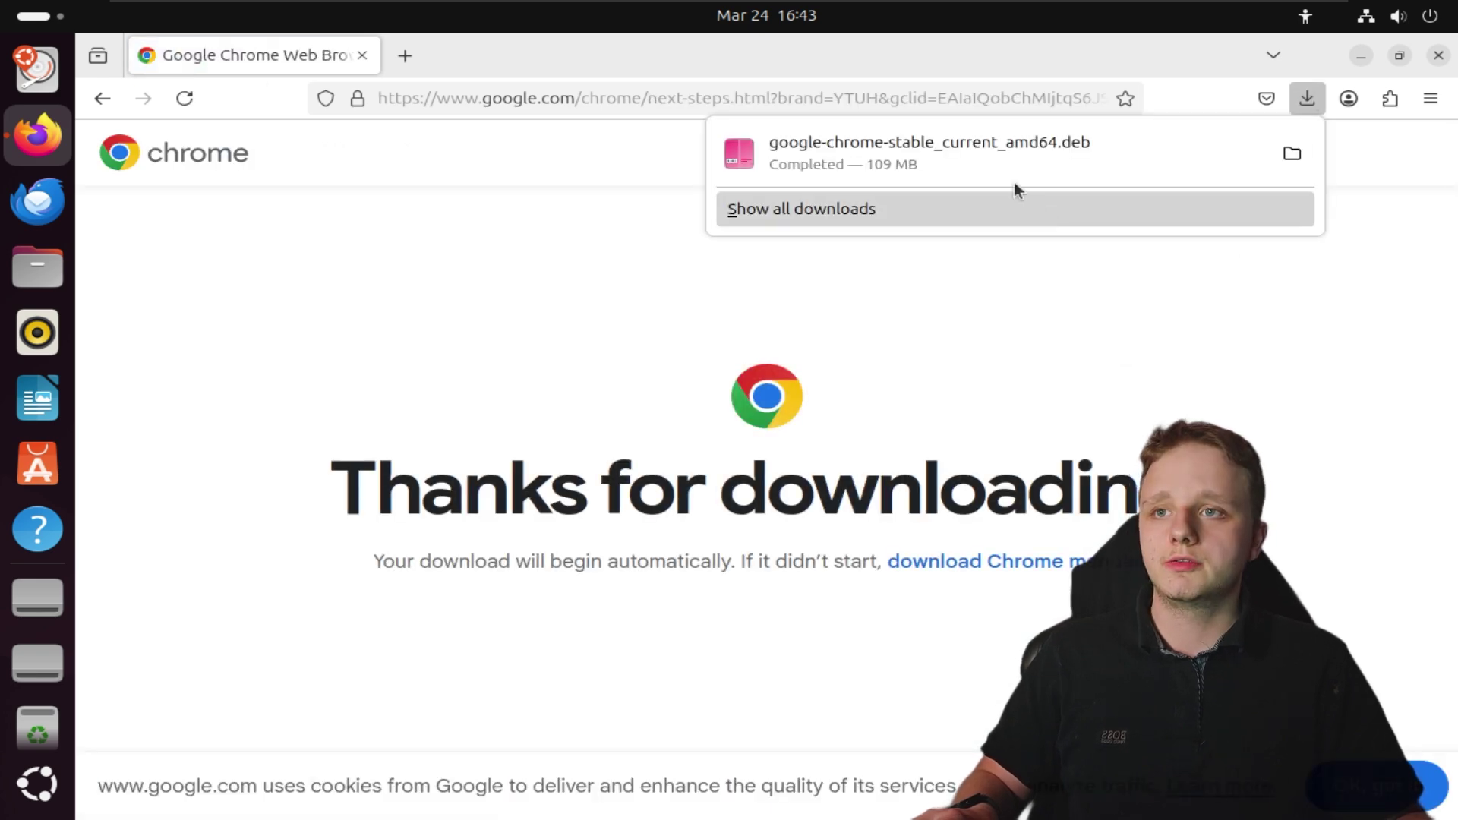
click(885, 154)
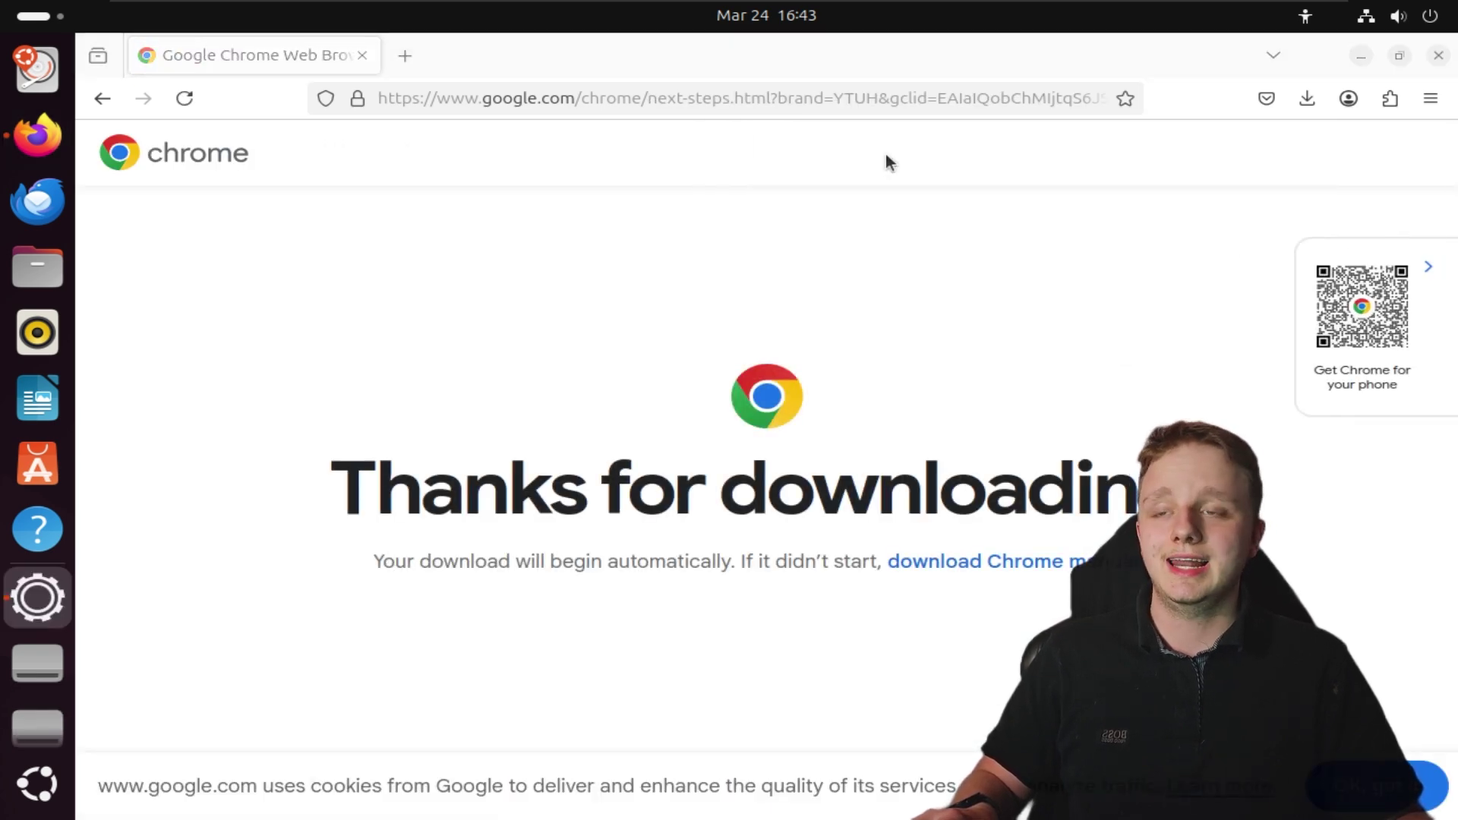
Open the Chrome .deb with App Center and minimize Firefox to show its google-chrome-stable page
click(266, 277)
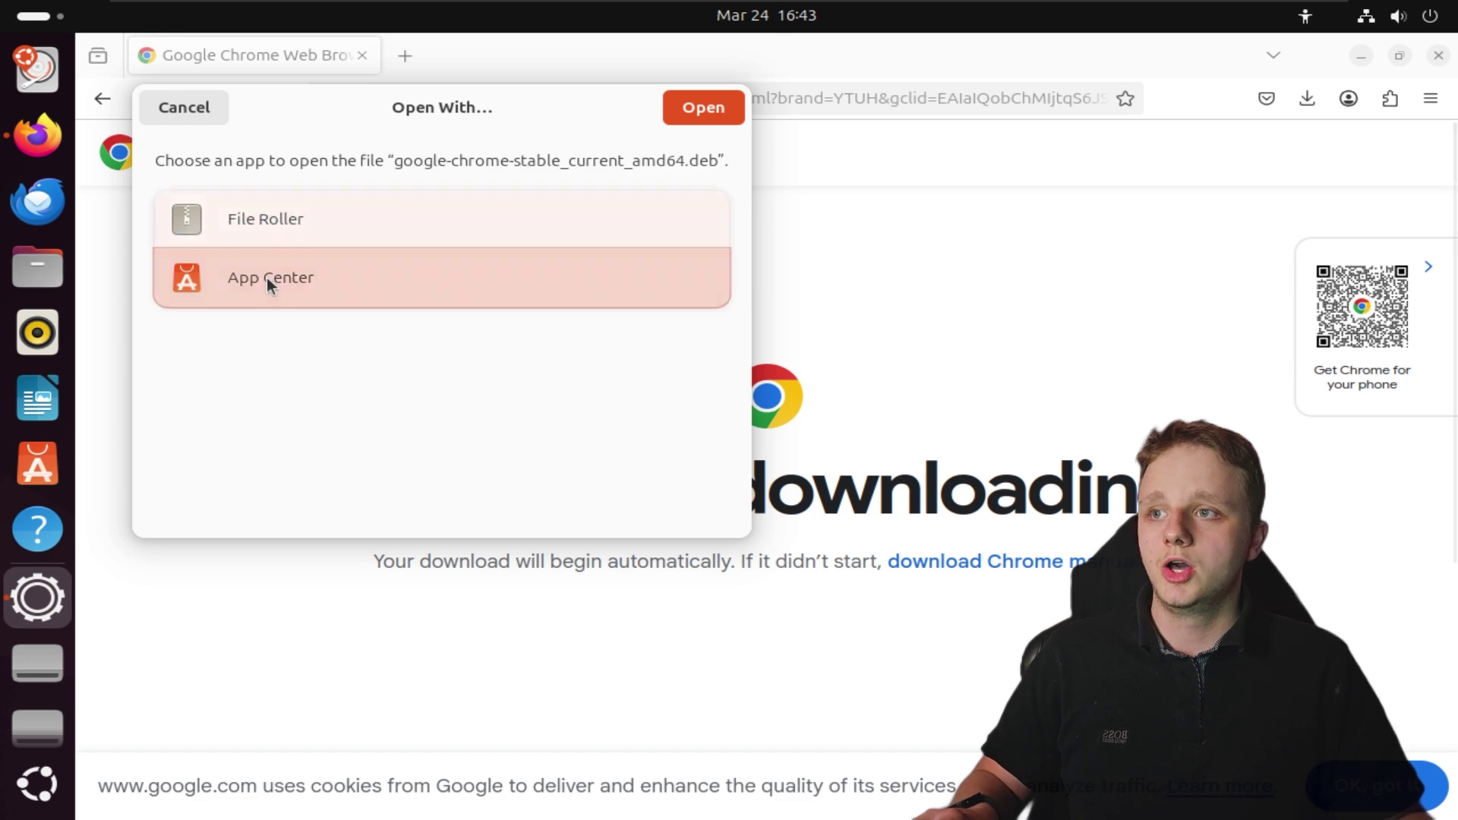
click(687, 117)
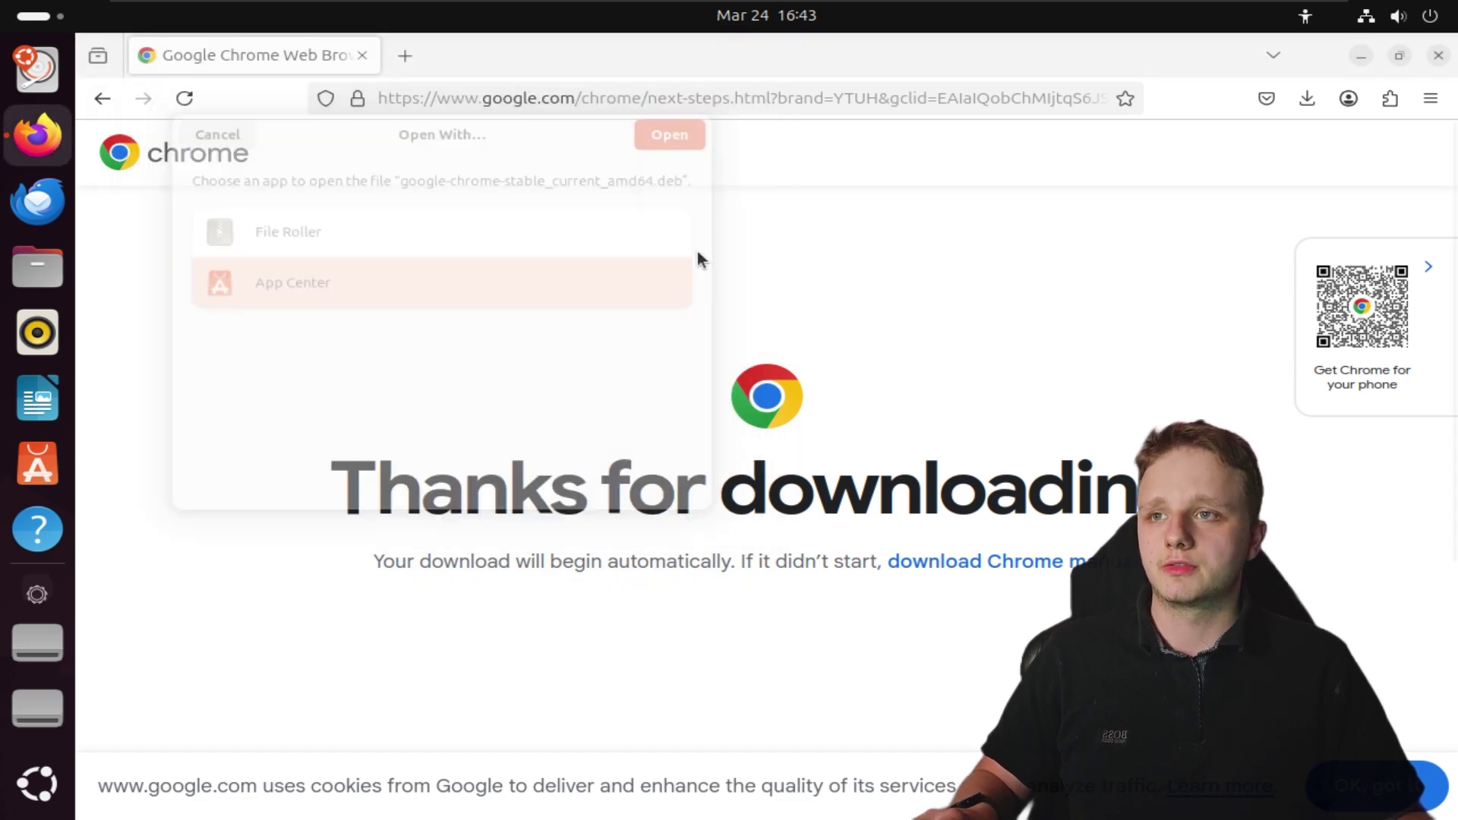
click(1359, 57)
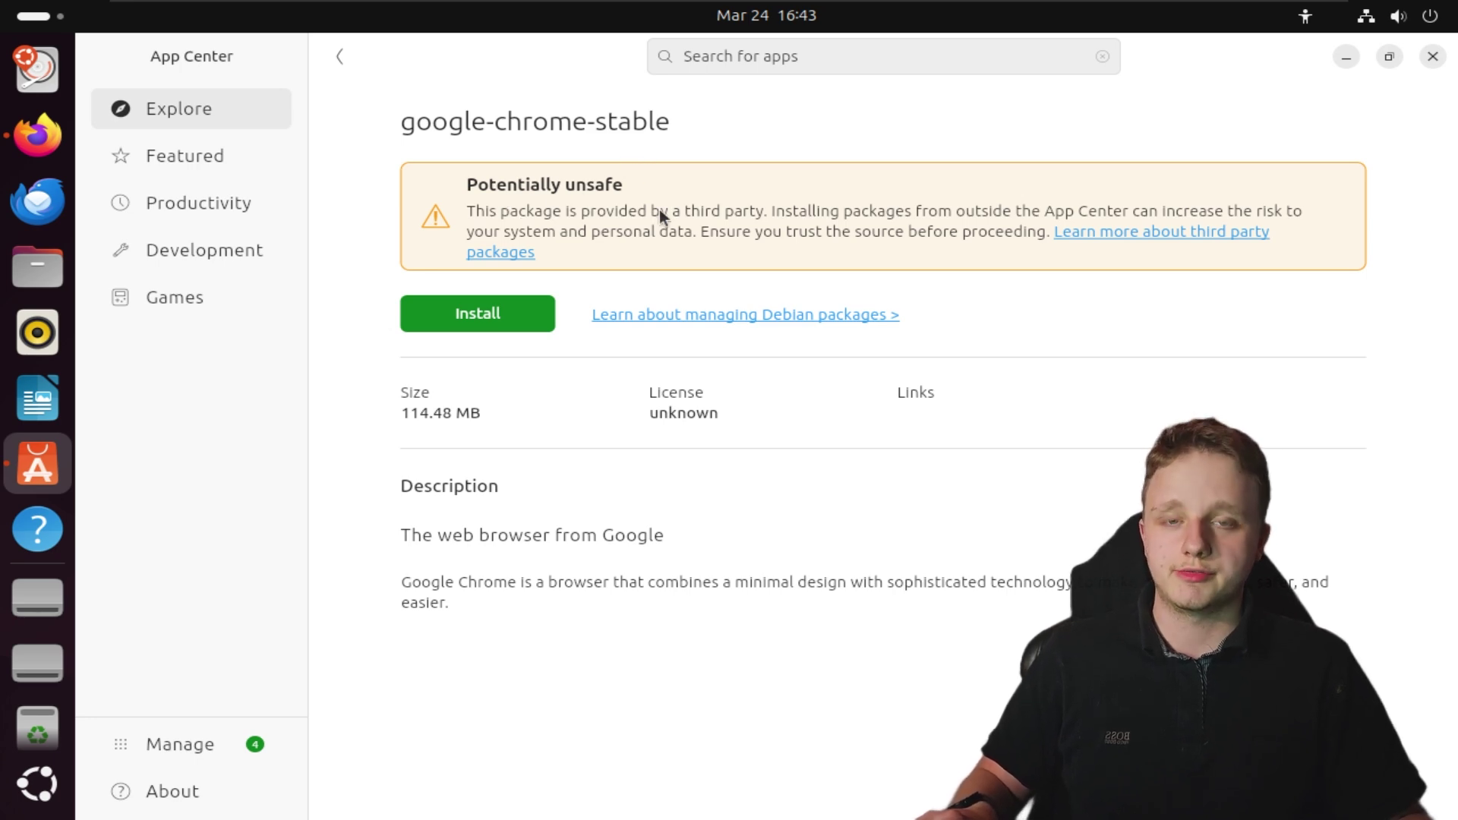
Install google-chrome-stable in App Center, confirming the third-party warning and authenticating
click(37, 135)
click(481, 99)
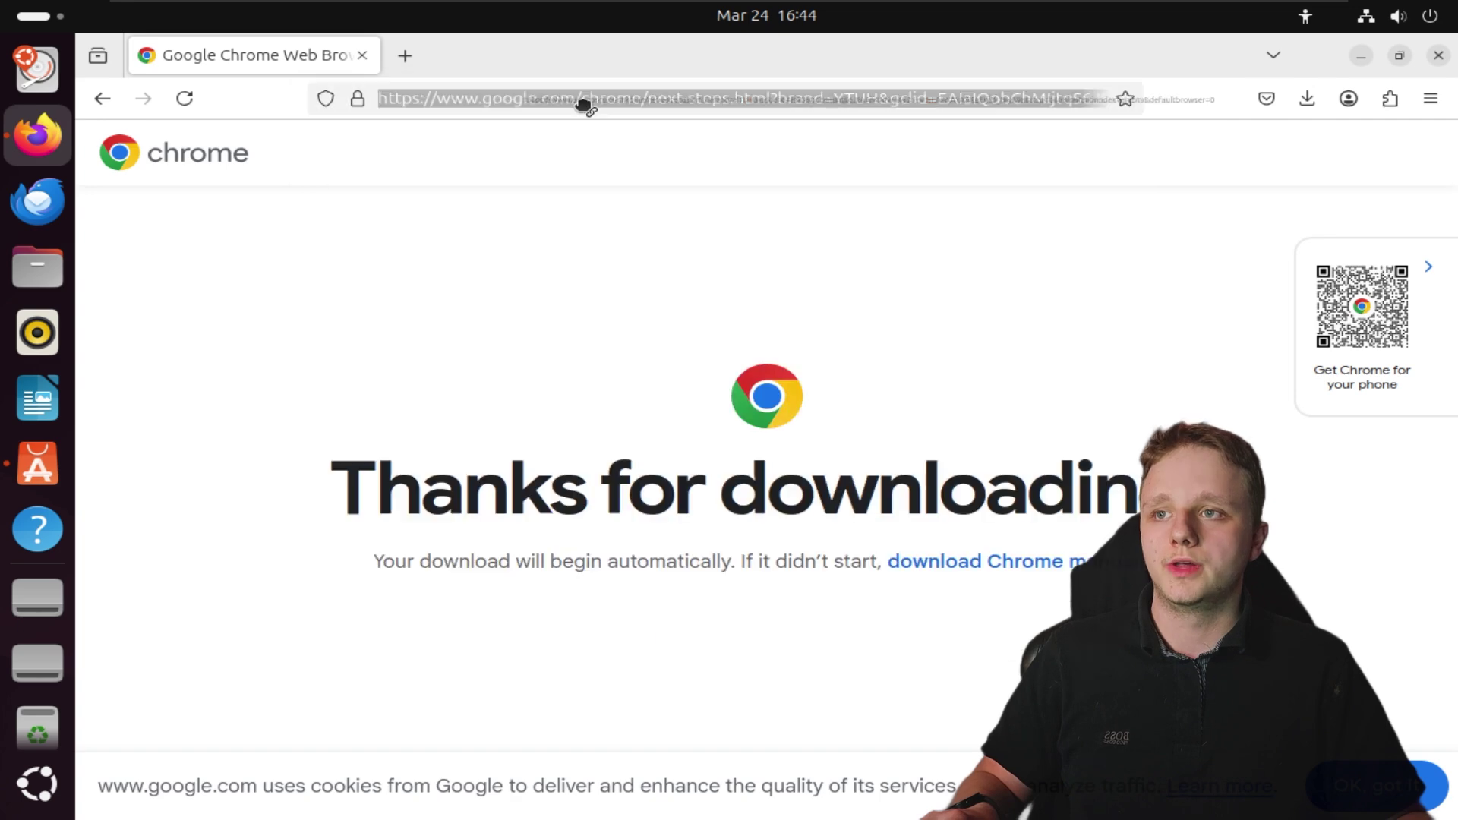
click(701, 254)
click(1361, 56)
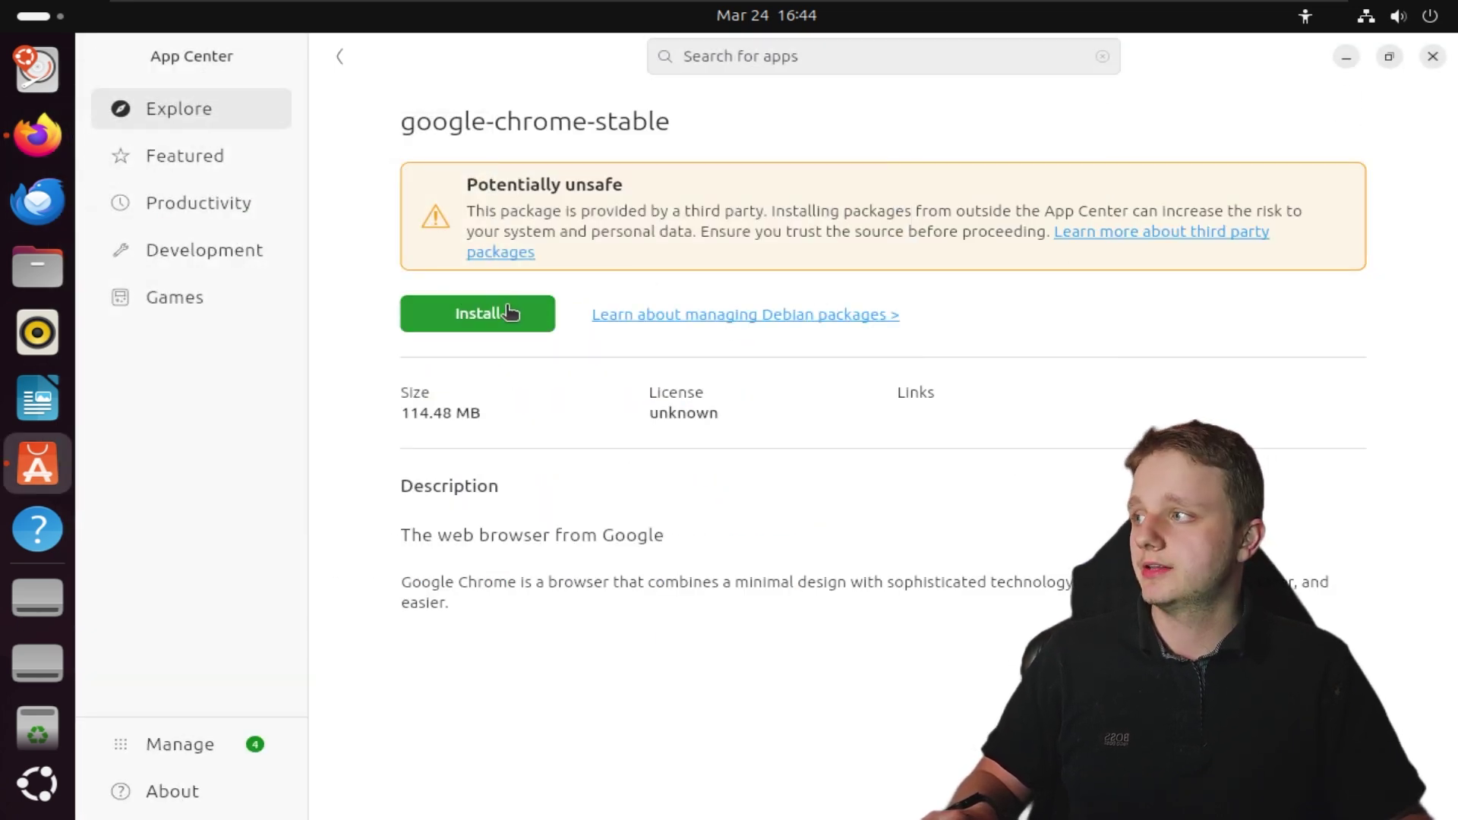
click(510, 313)
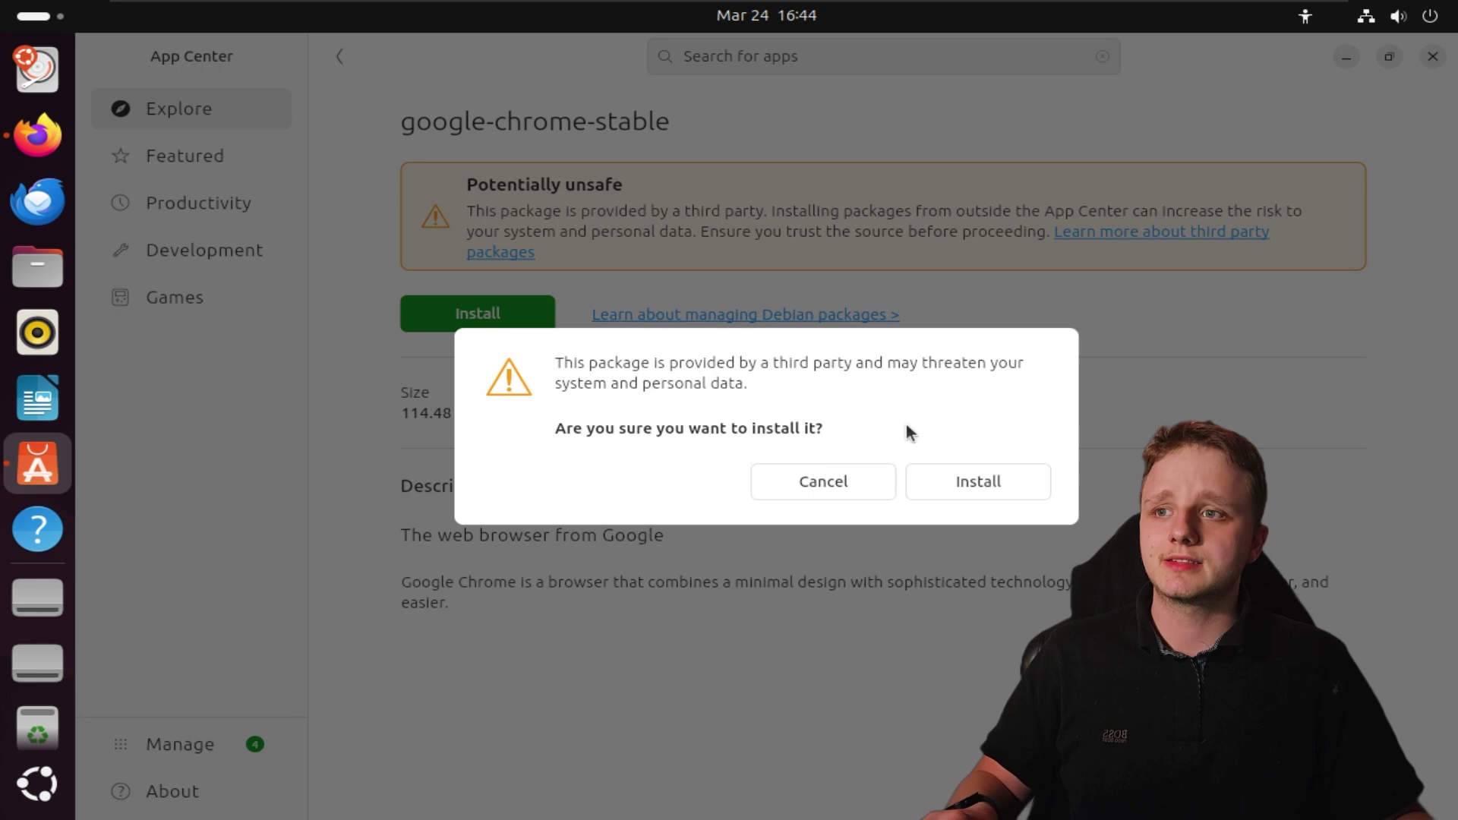
click(959, 484)
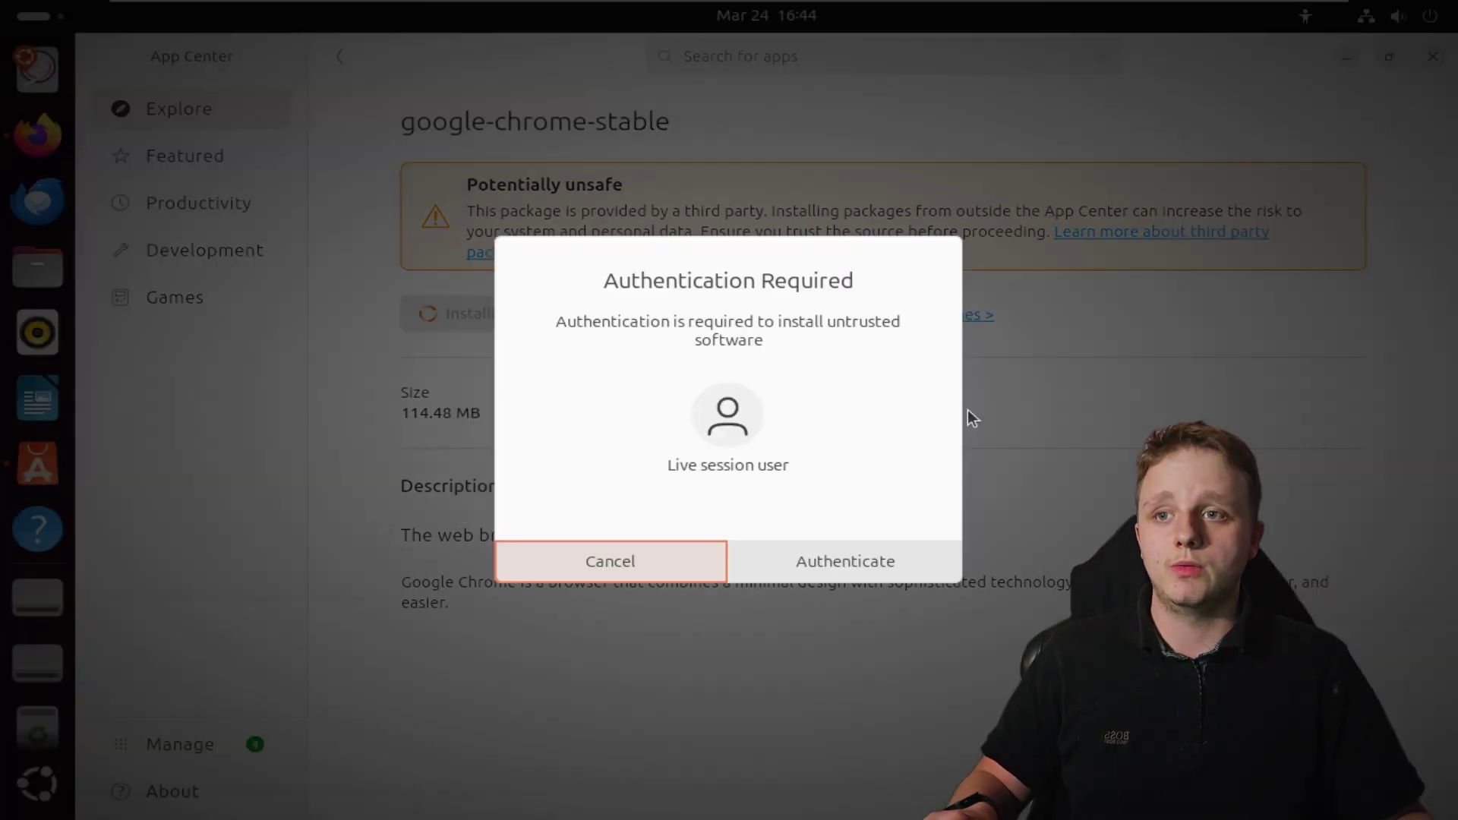
click(770, 561)
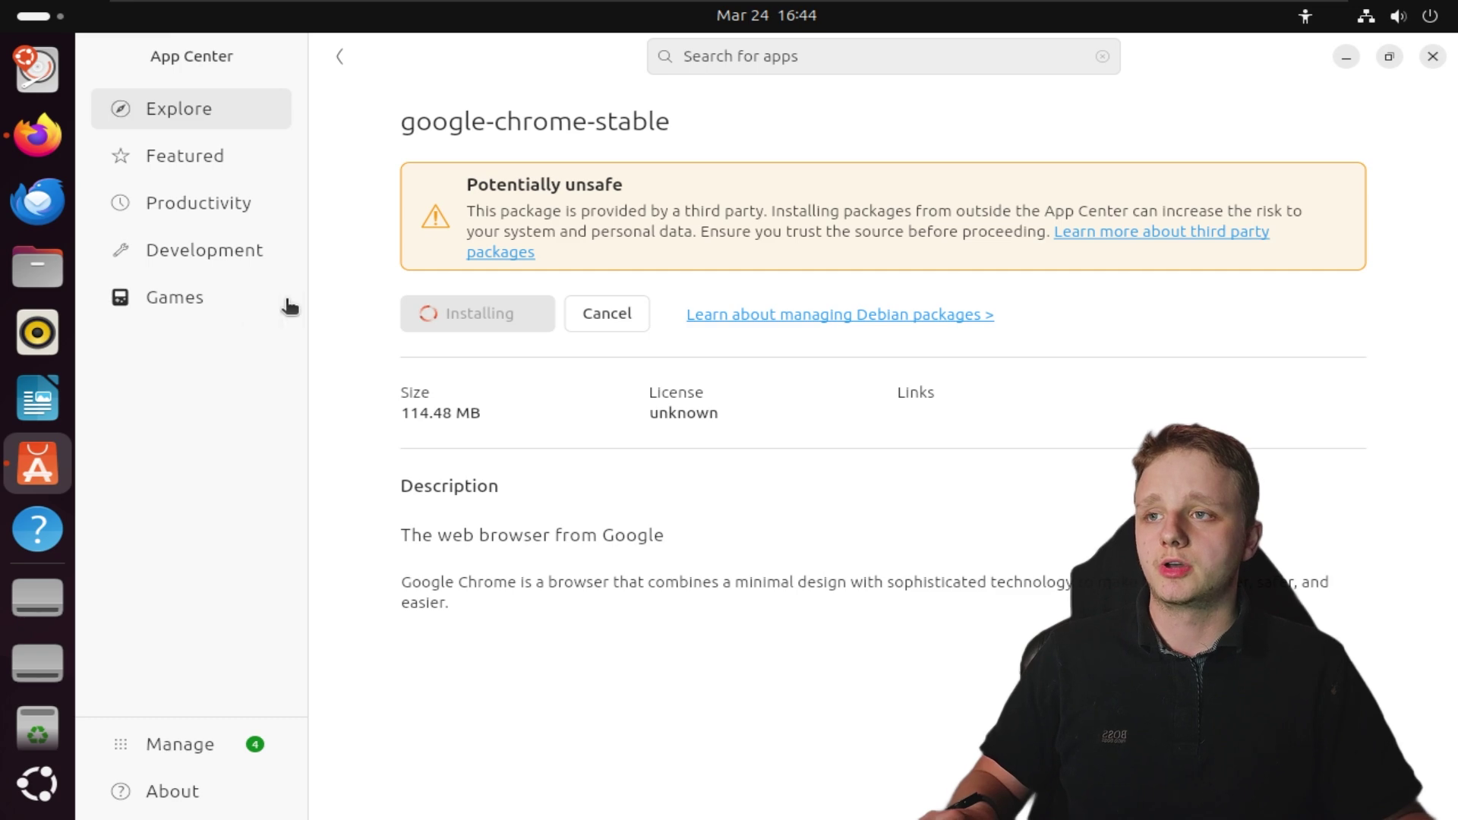
Browse the Games category, with 0ad featured under What's Hot
click(176, 297)
scroll(831, 563, down, 1)
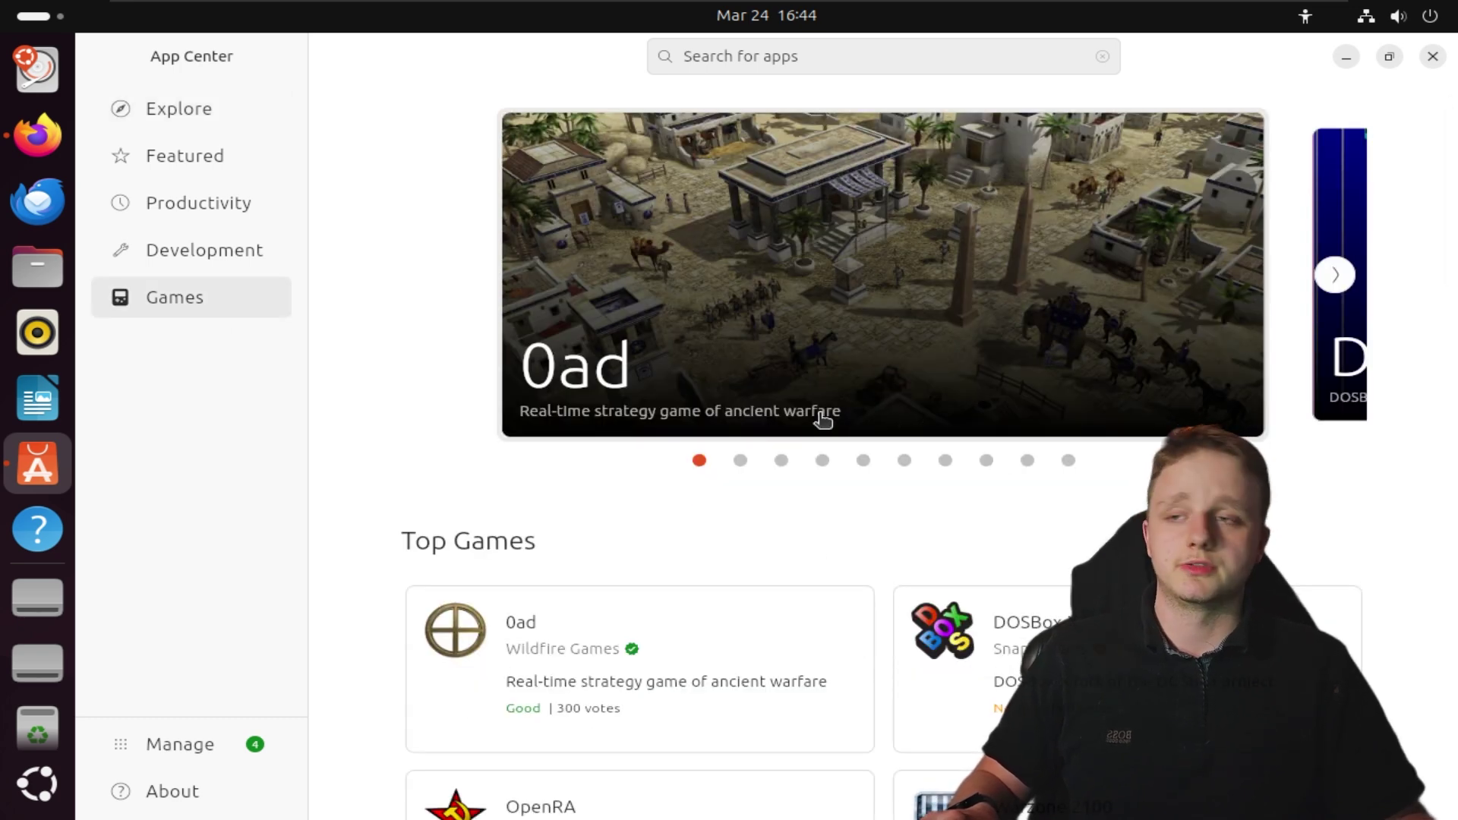
scroll(823, 418, up, 1)
click(782, 56)
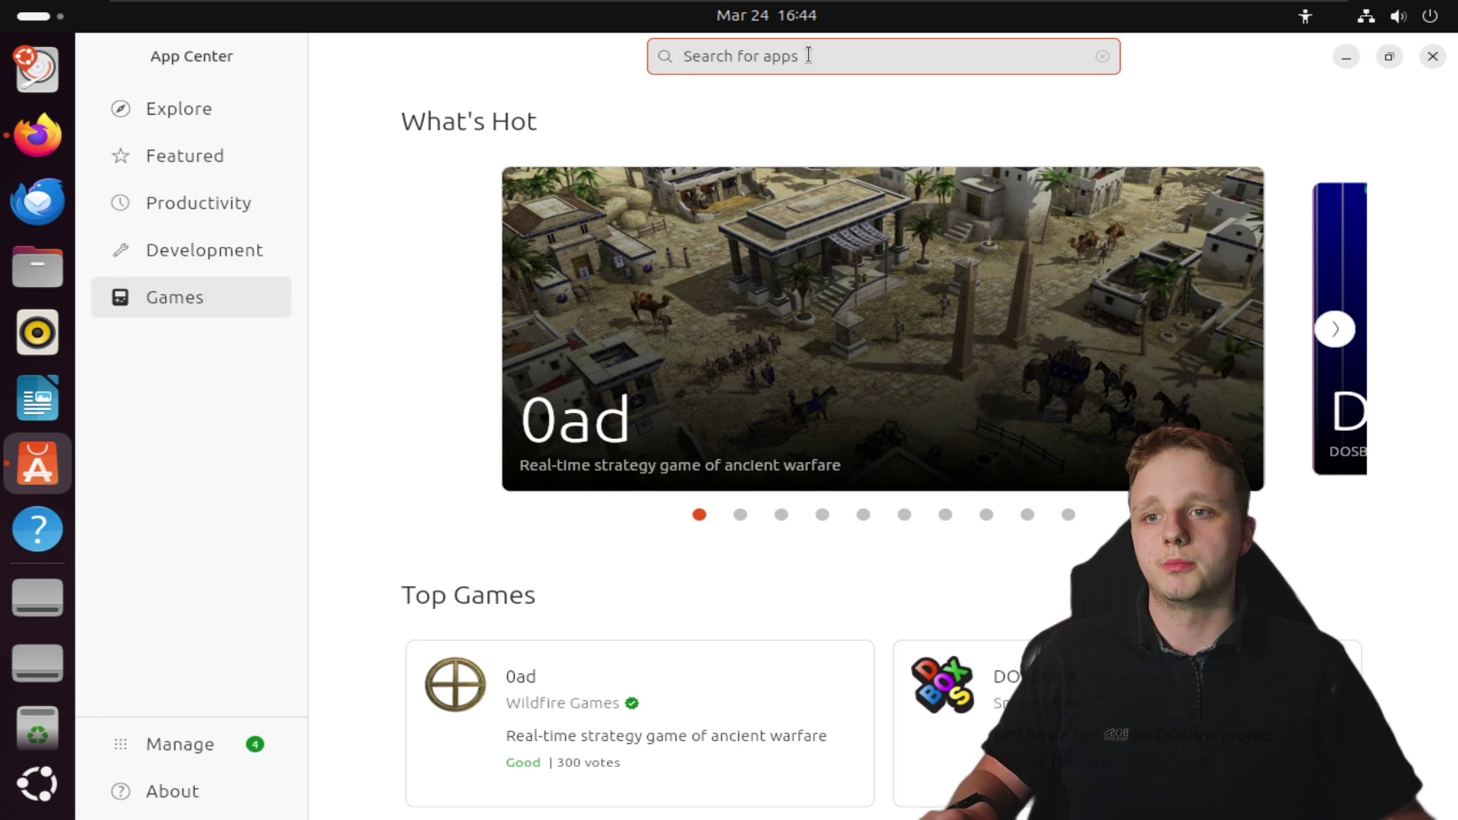
Search App Center for lutris from Explore, getting only OpenNox, then switch to the browser
click(203, 120)
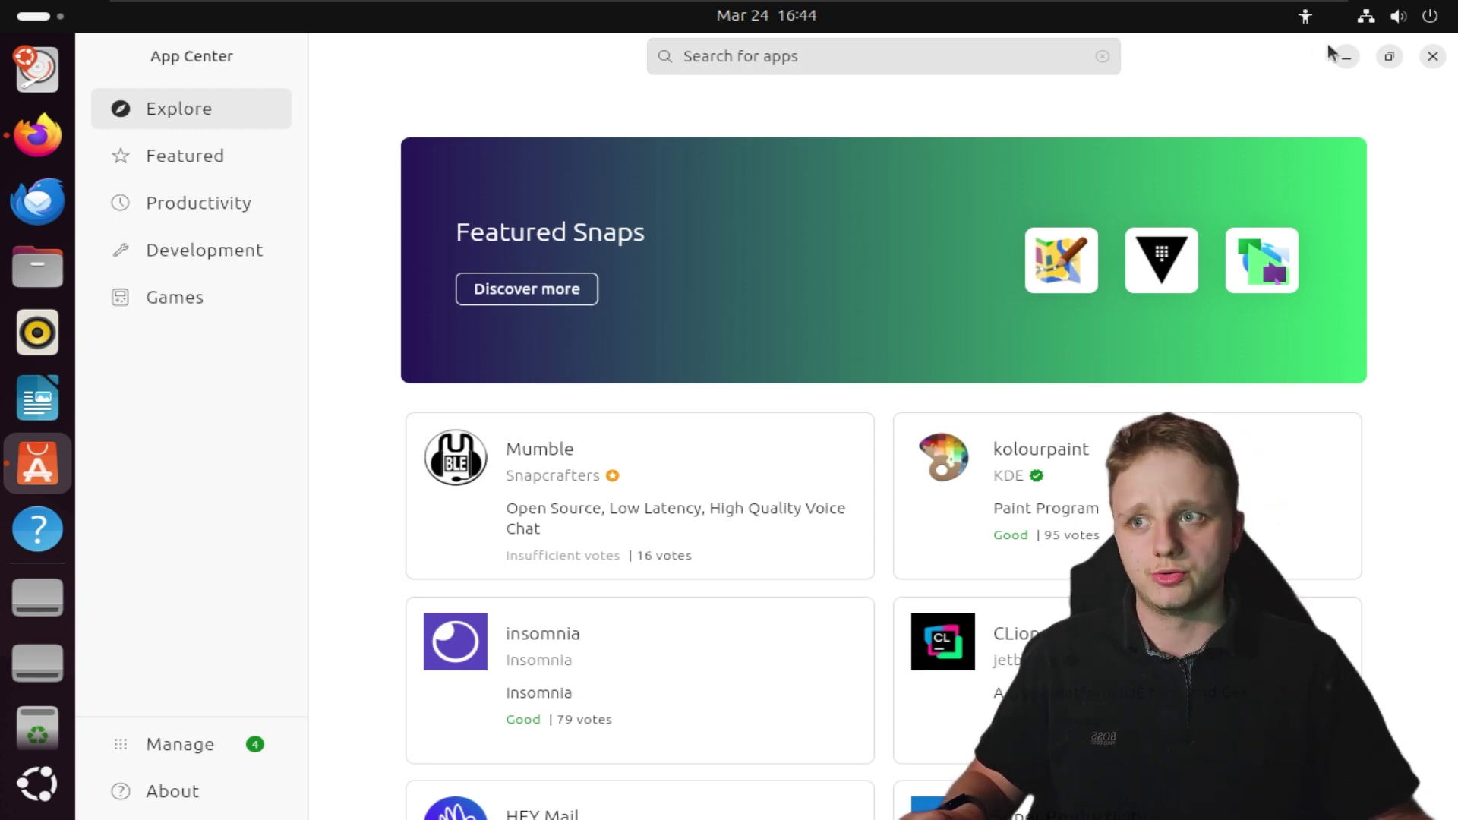
click(1011, 57)
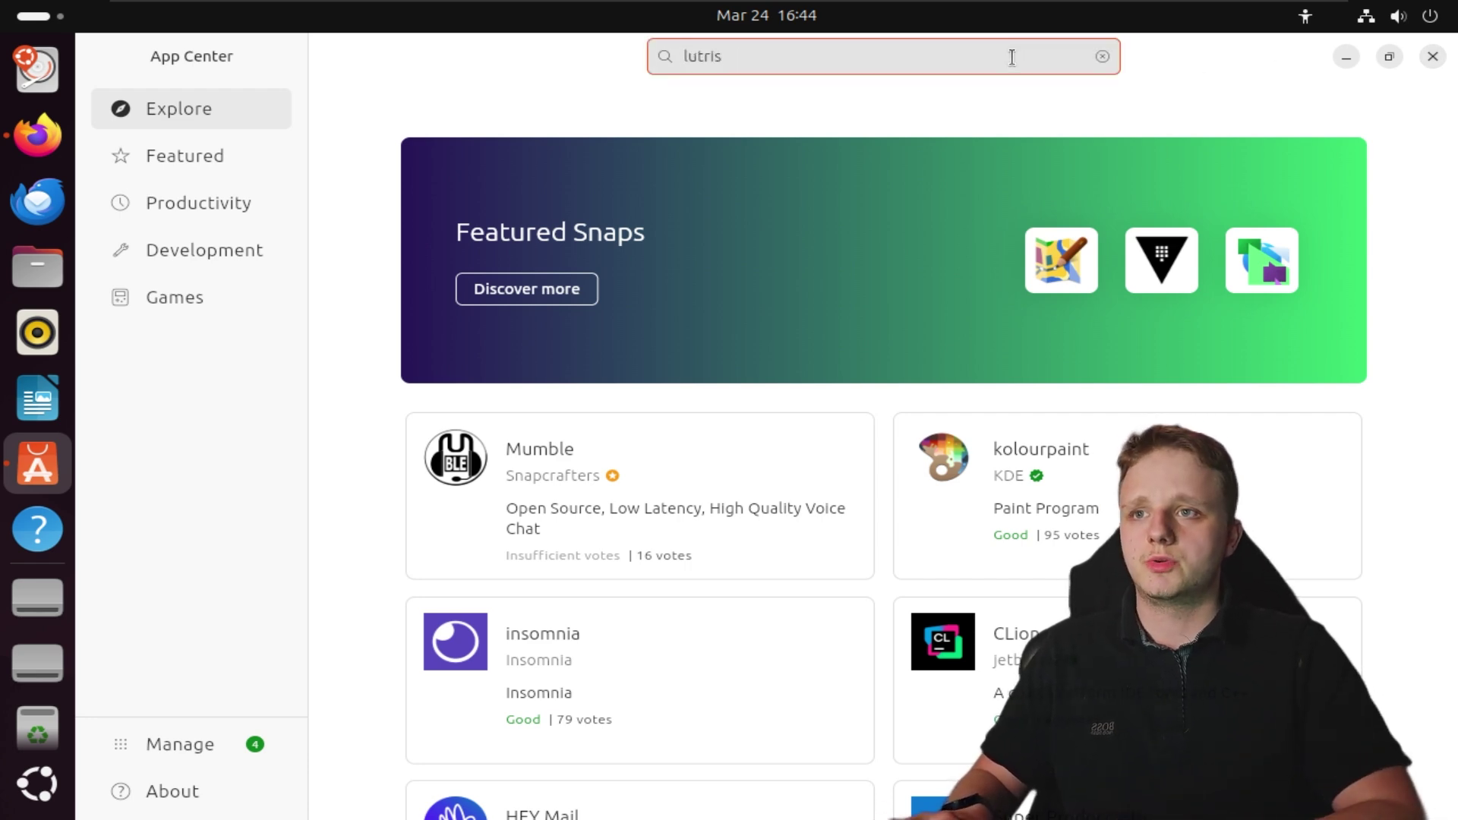
key(Return)
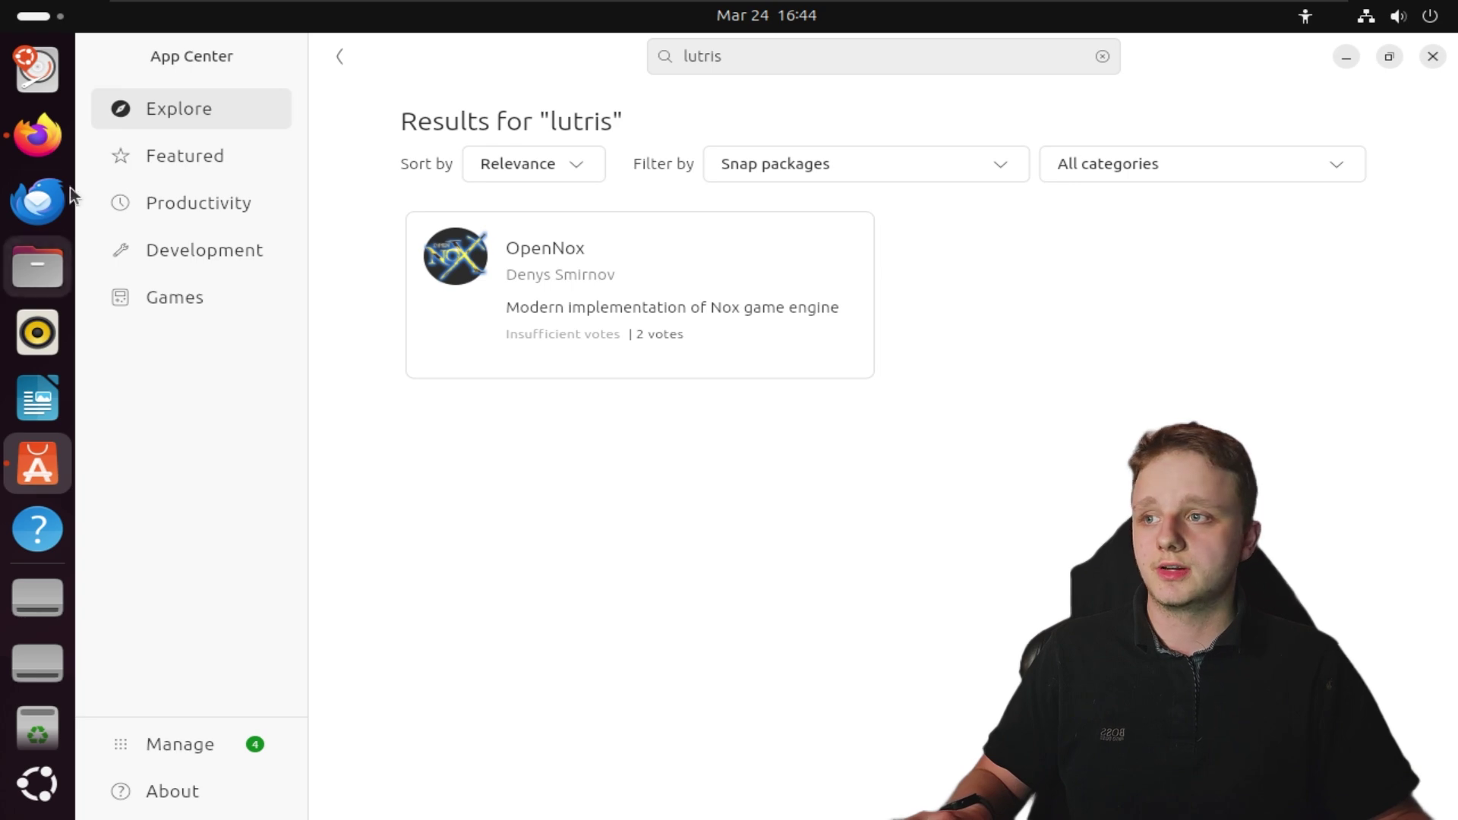
click(37, 135)
Google 'lutris' in Firefox and open the official lutris.net site
click(553, 99)
text(lutris)
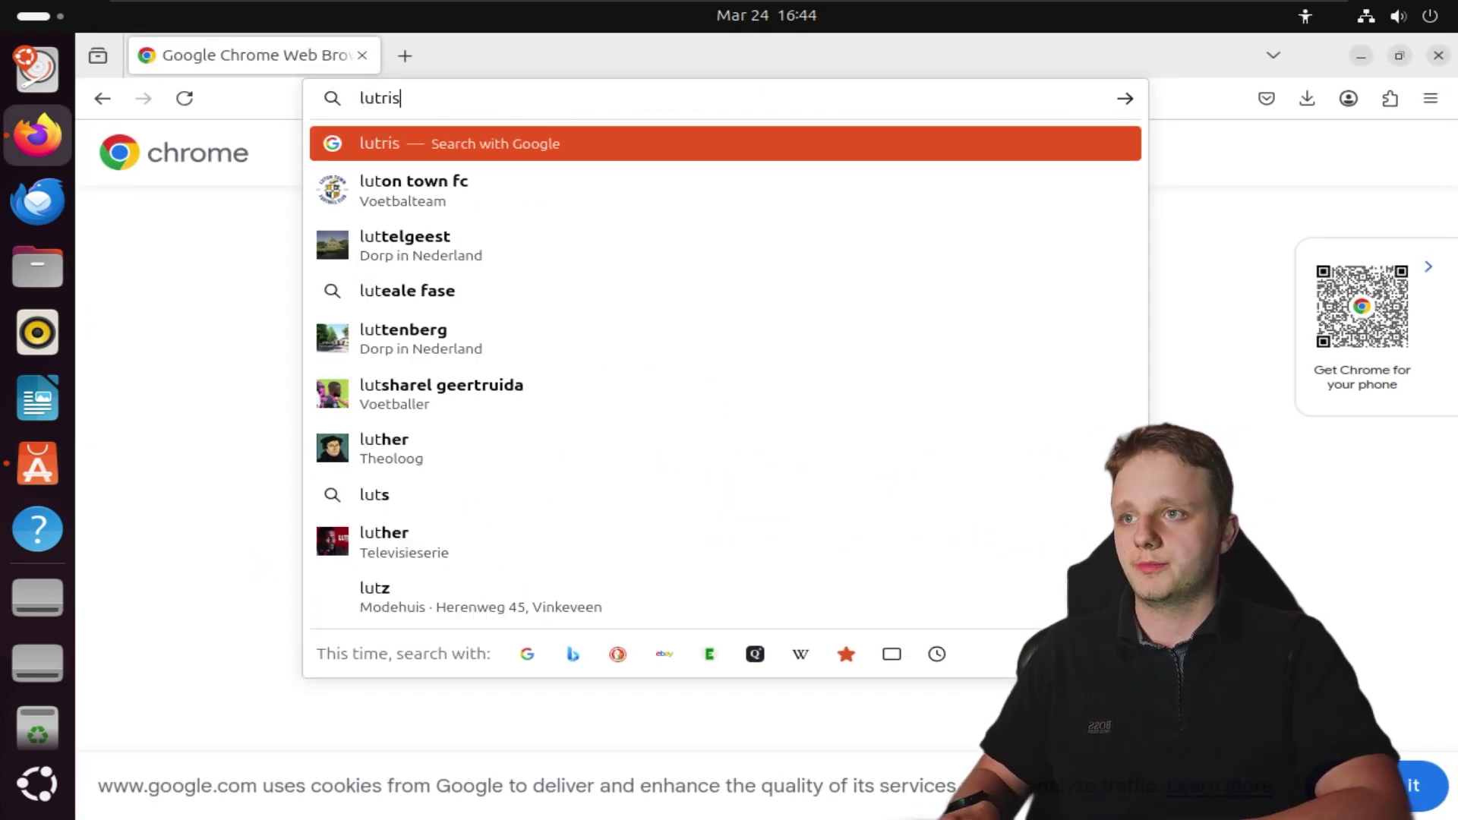
key(Return)
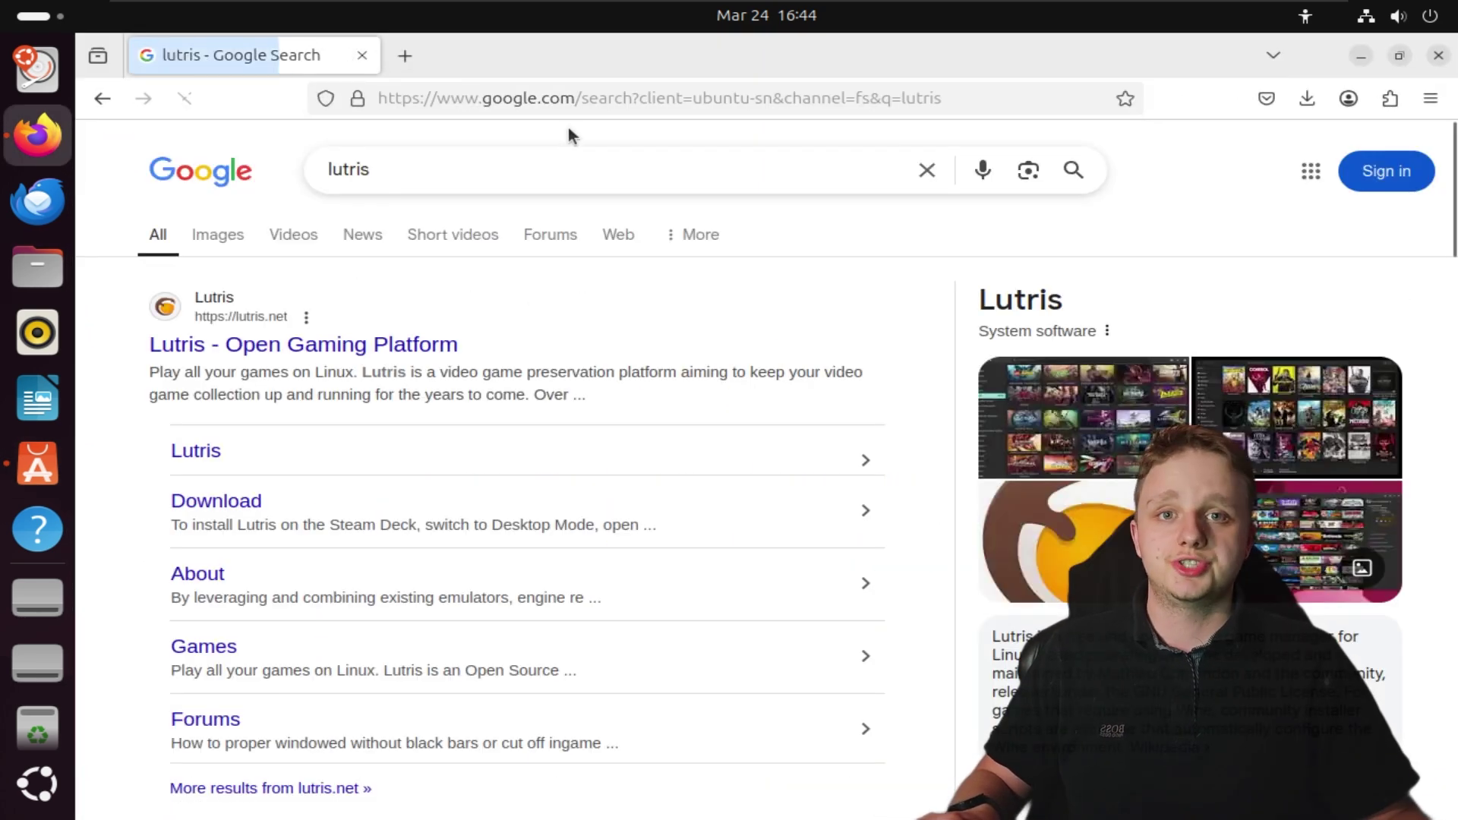
click(343, 349)
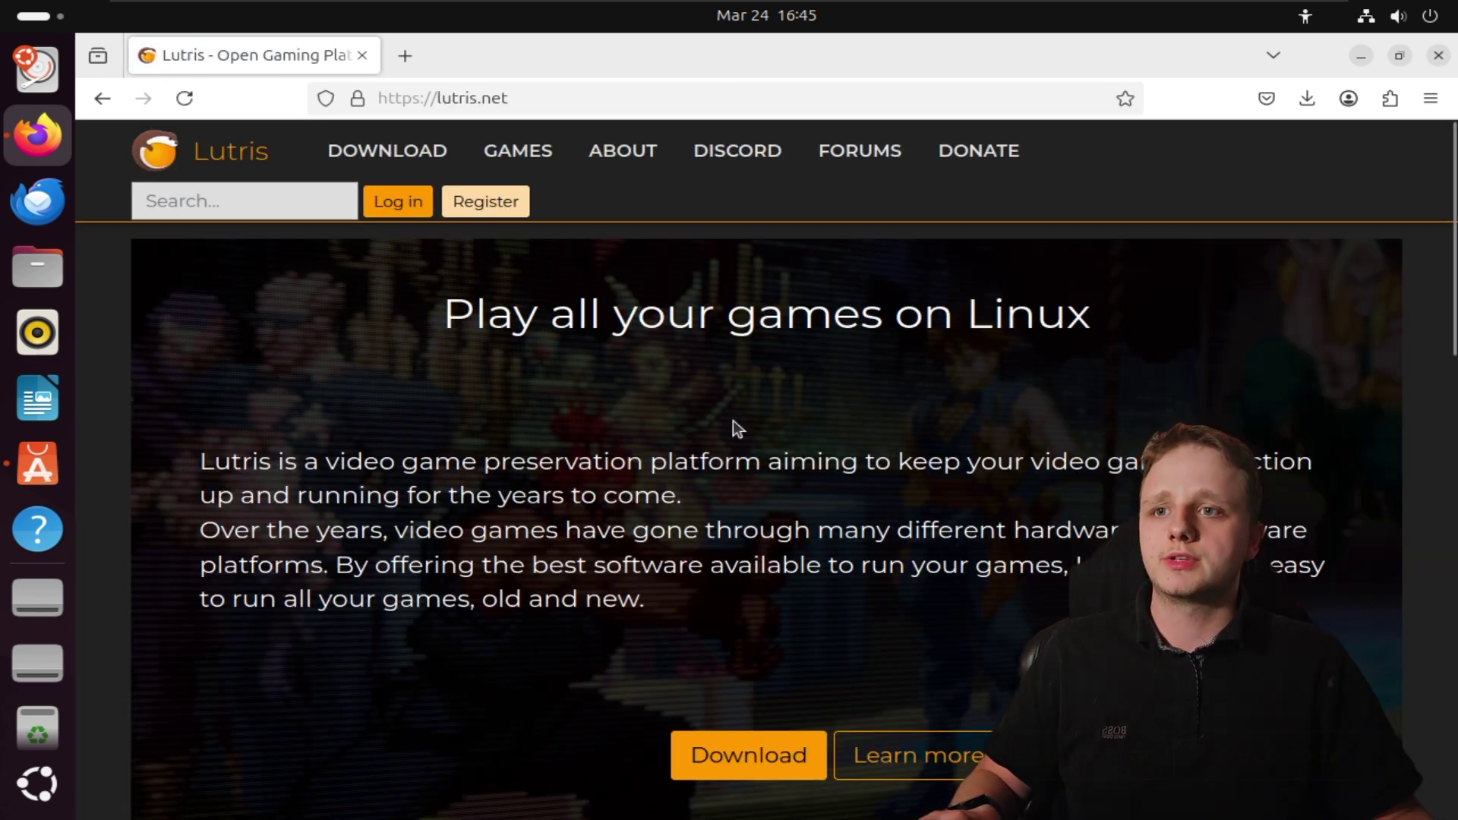
Look over the Lutris homepage's 'Play all your games on Linux' heading, then close Firefox
scroll(840, 467, down, 5)
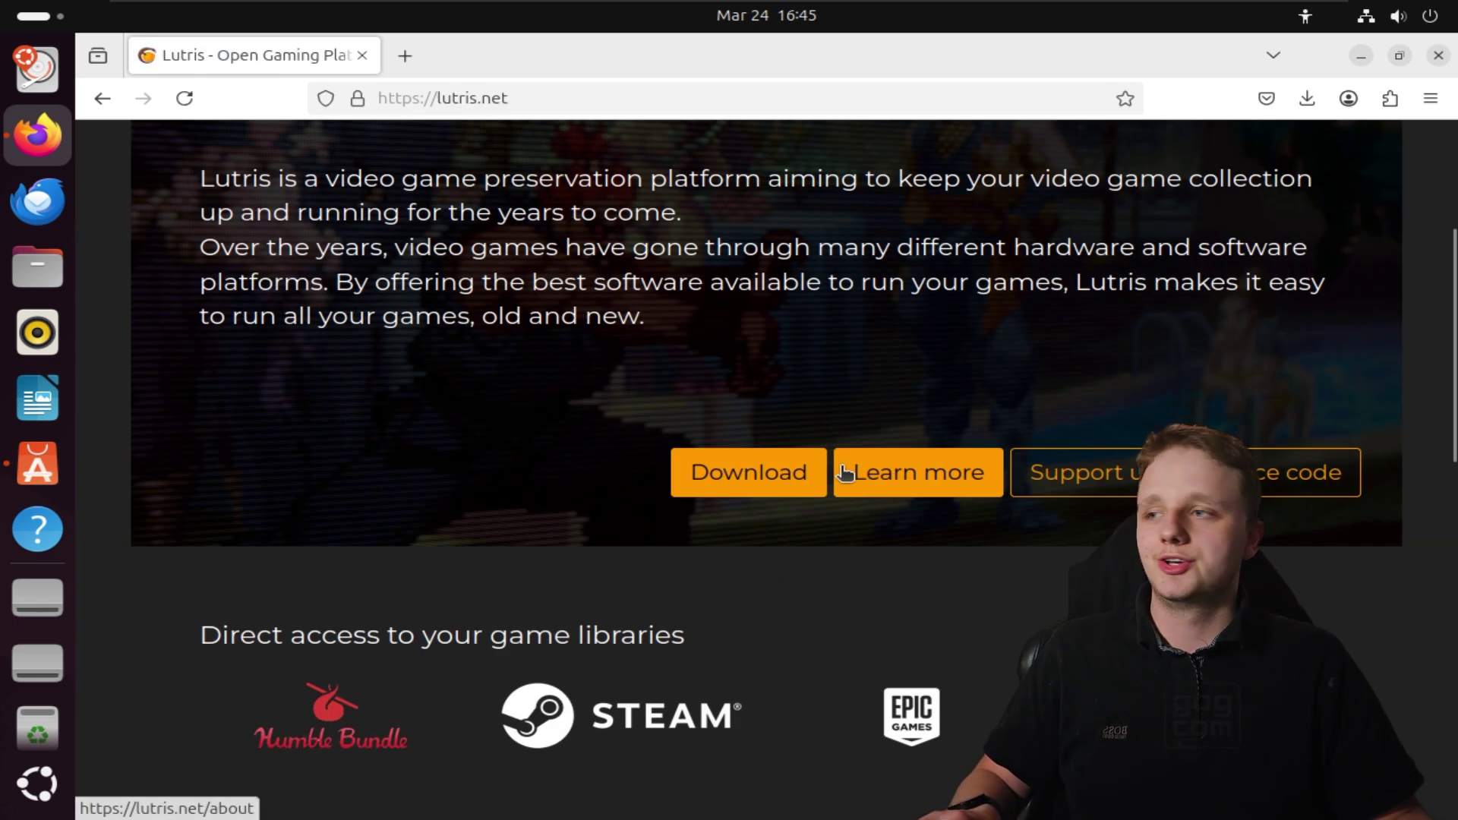
scroll(841, 466, up, 2)
scroll(803, 486, up, 4)
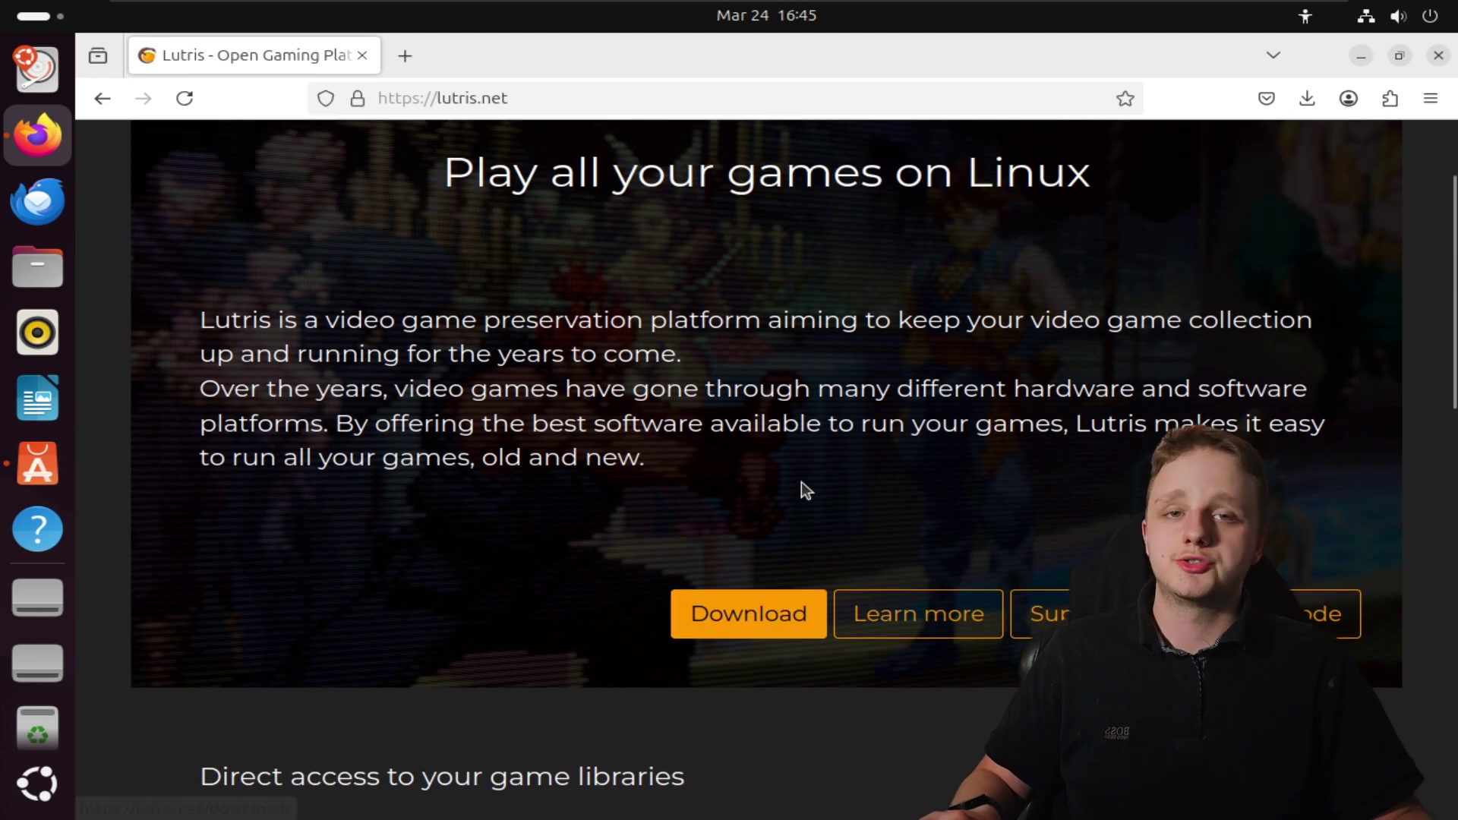
drag(474, 315, 1123, 318)
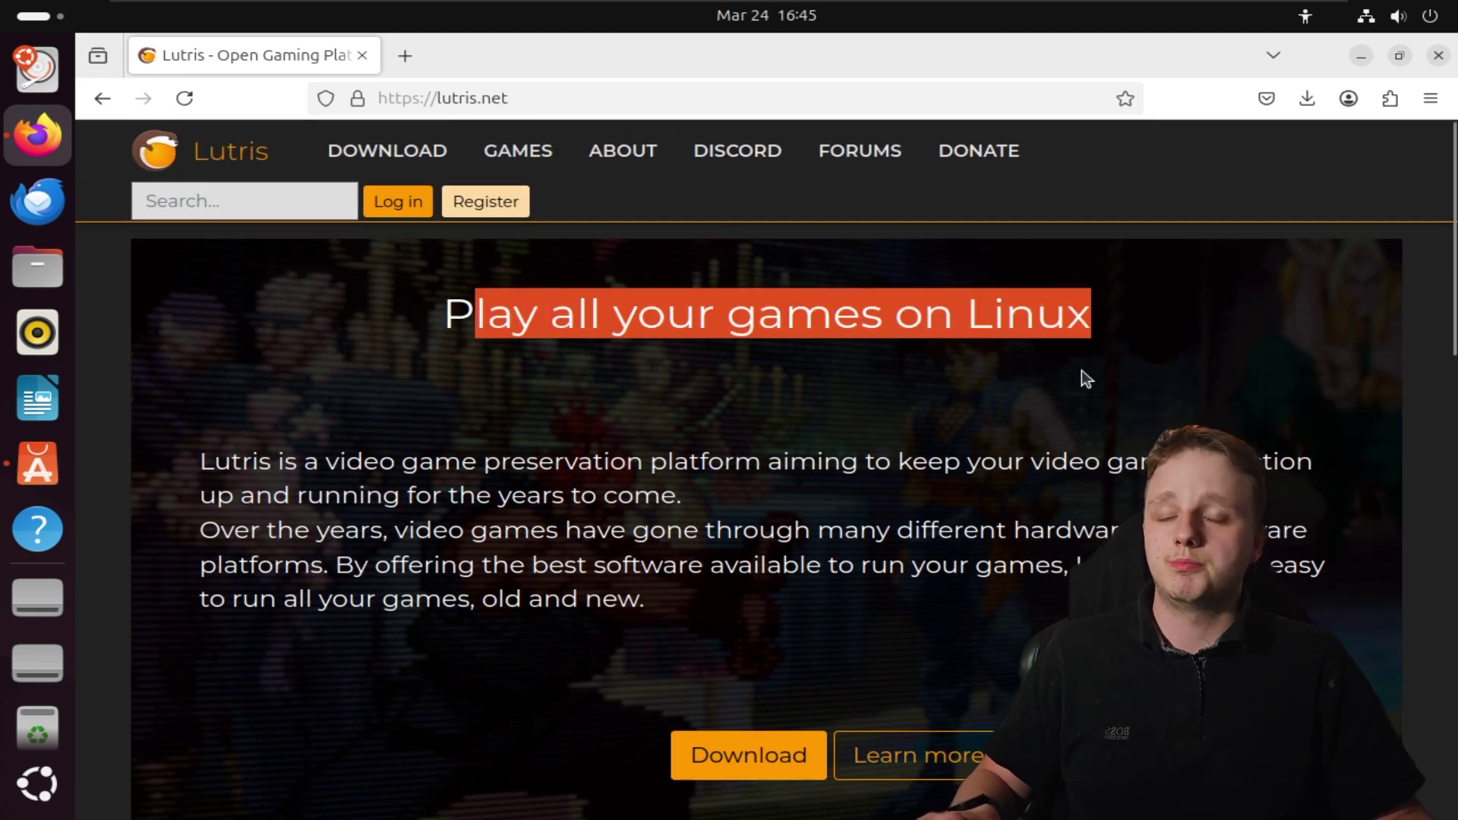
click(1350, 150)
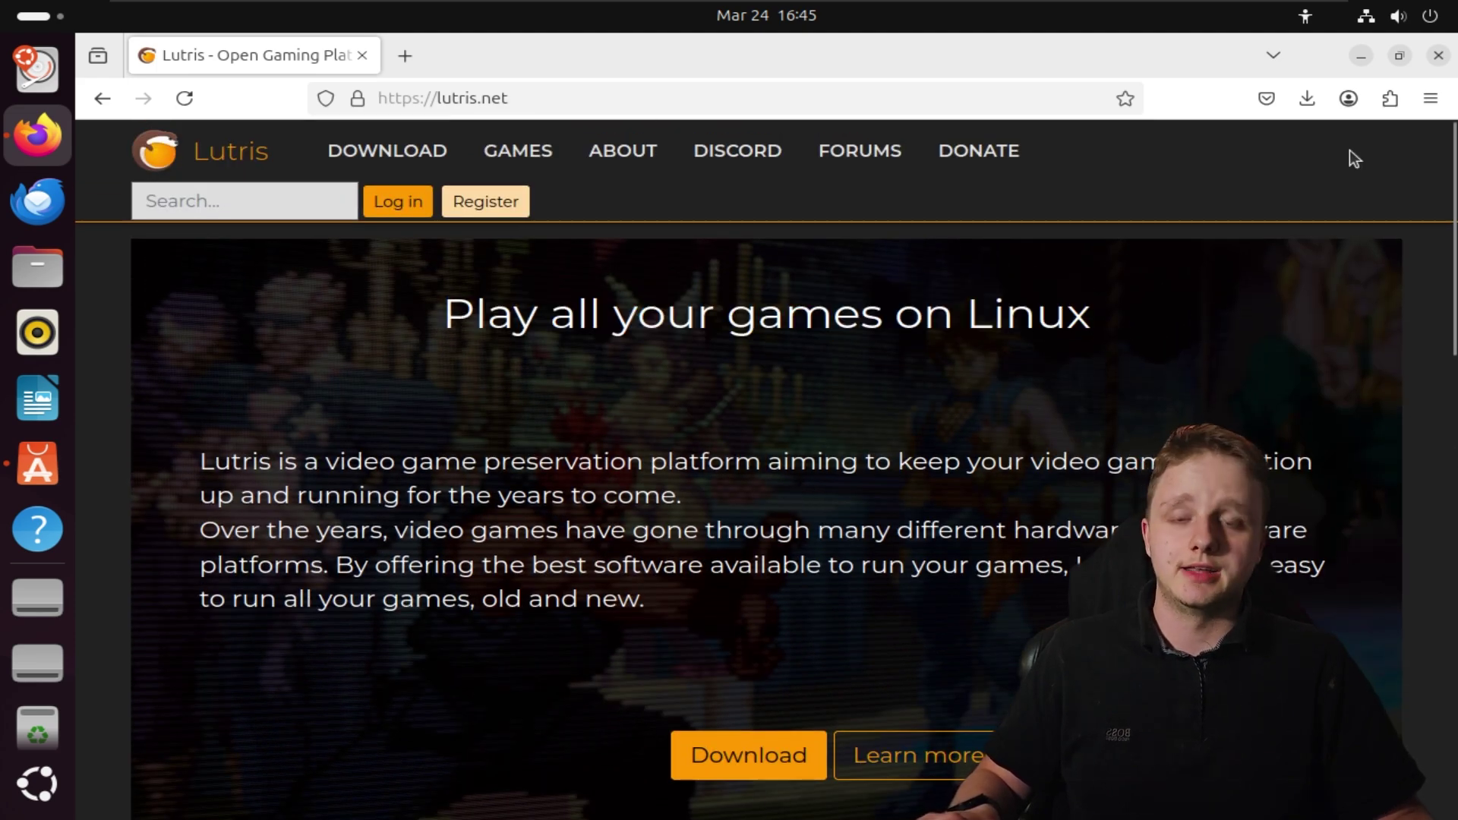
click(1437, 55)
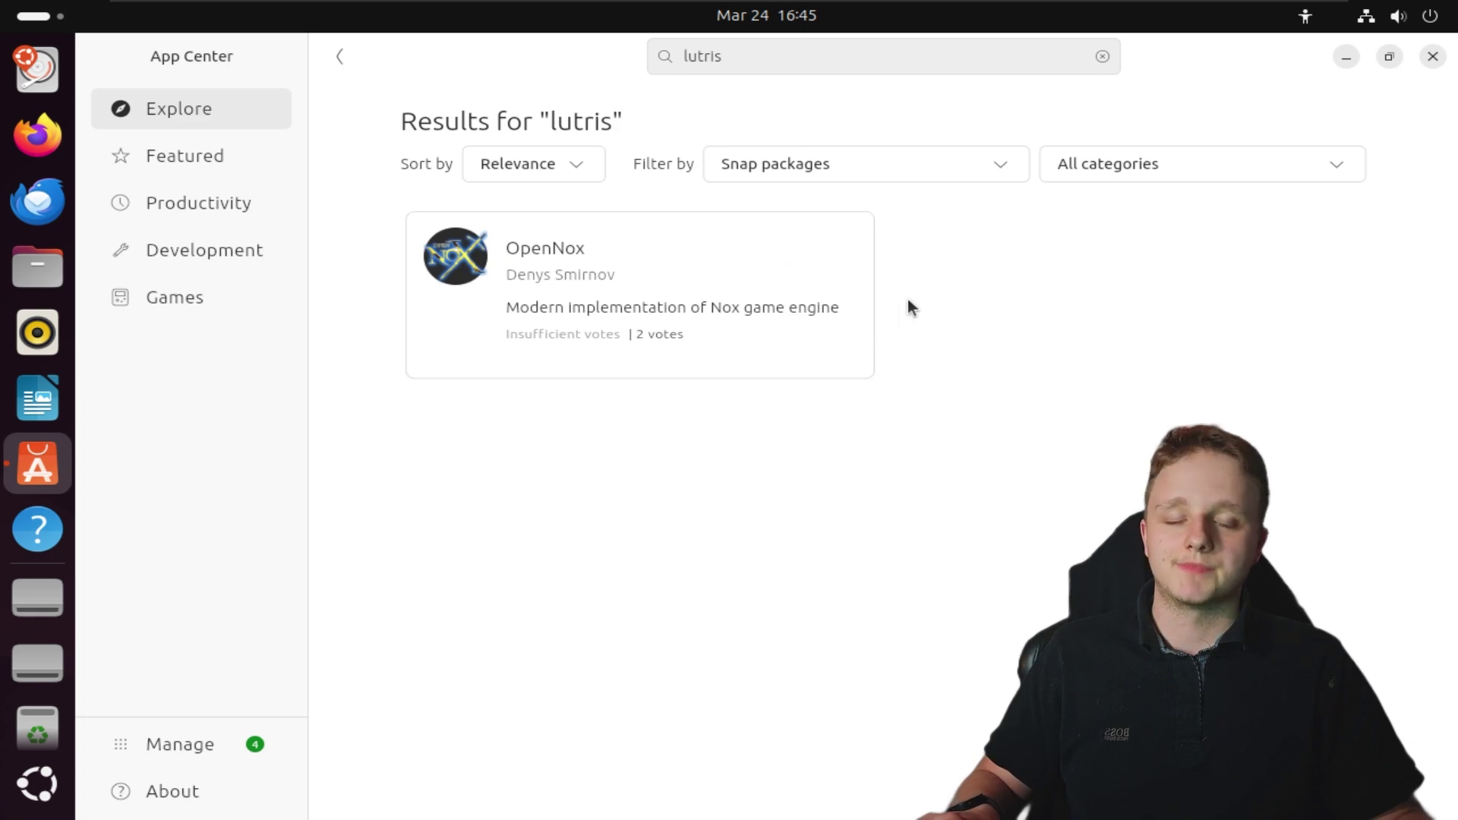
Check the 4 snap updates under Manage, then search the system apps for 'chrome'
click(1433, 56)
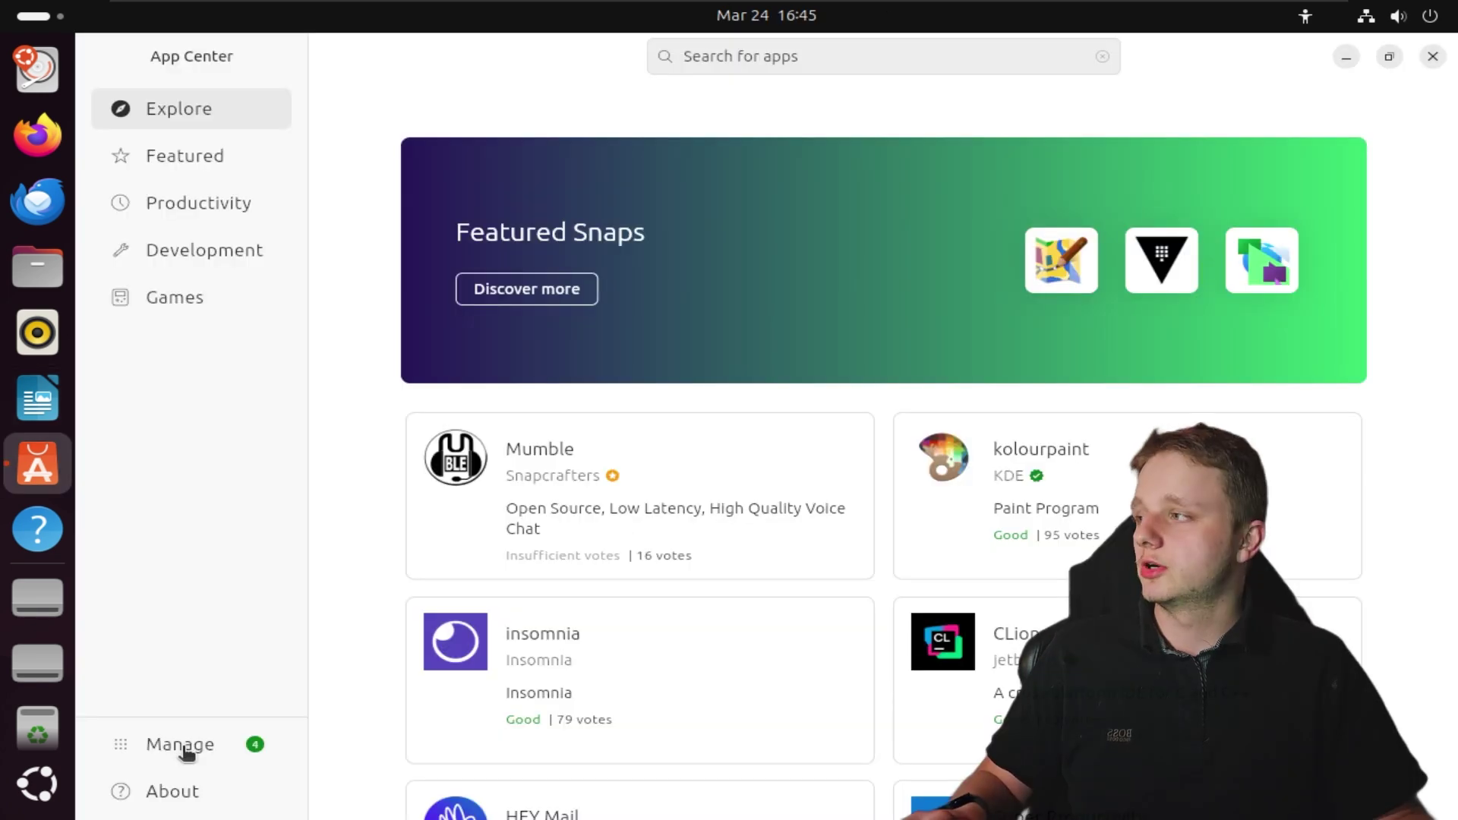
click(182, 747)
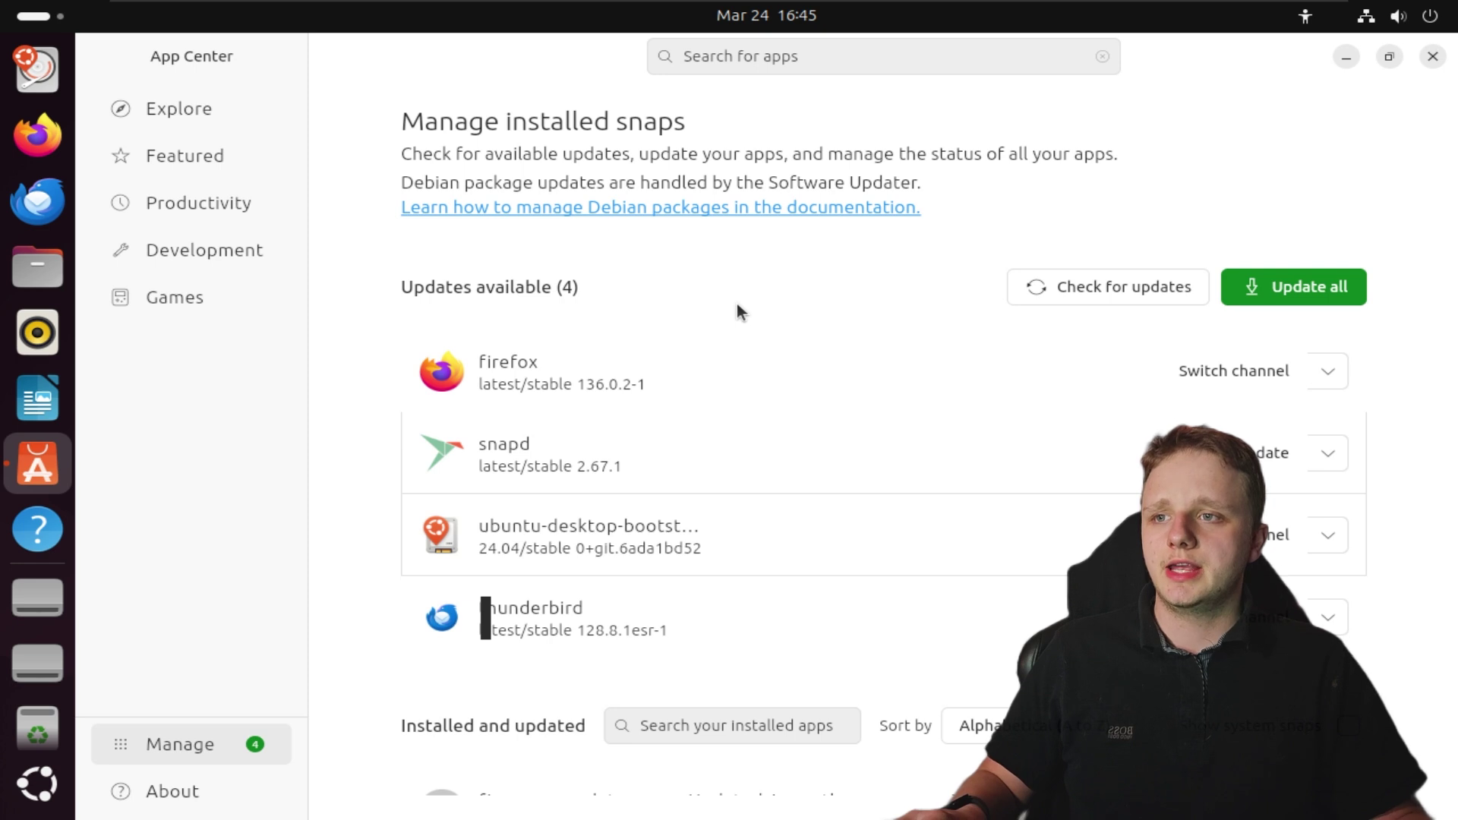
scroll(727, 425, down, 1)
scroll(585, 354, up, 1)
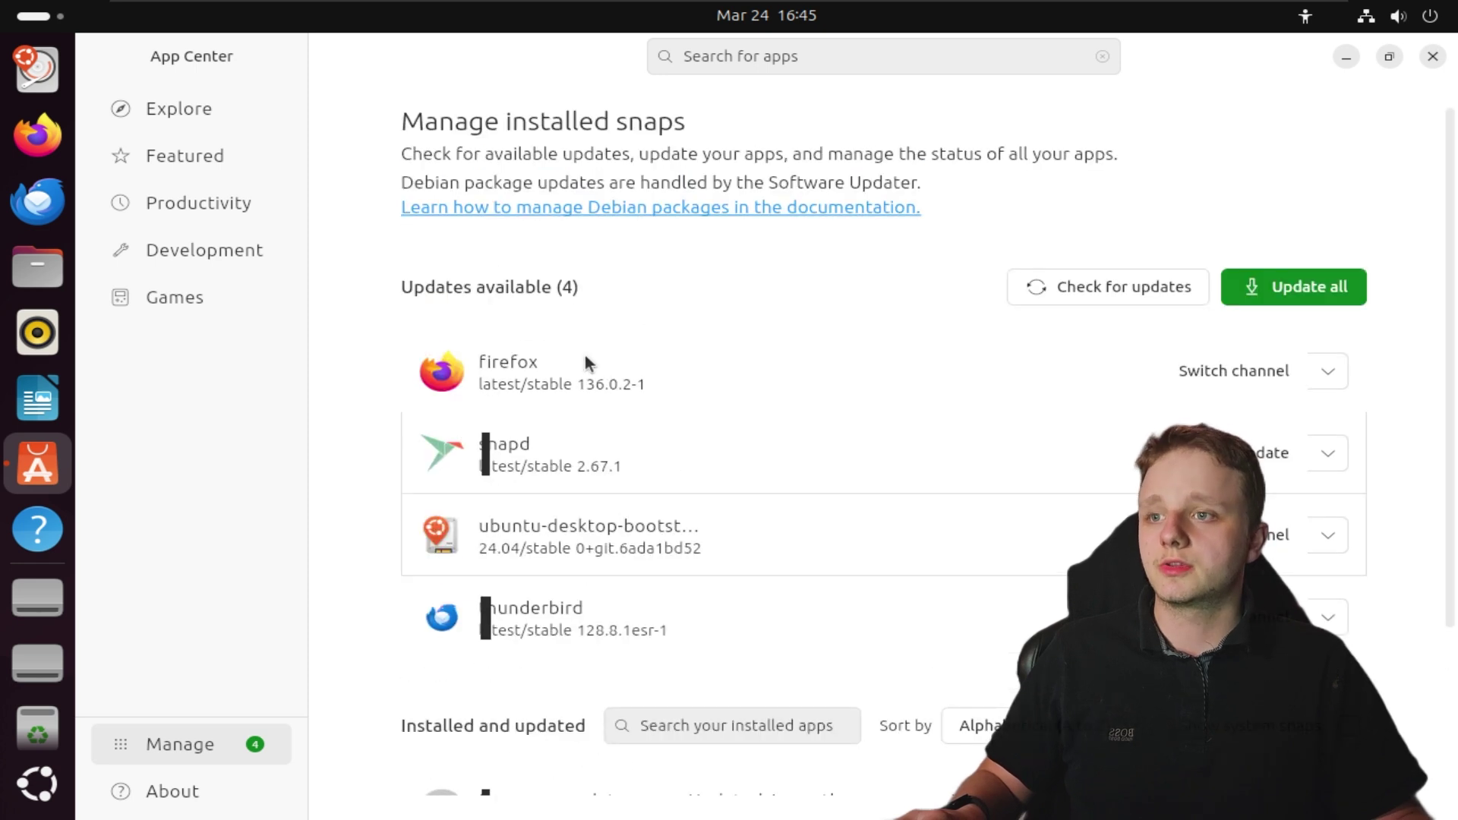
key(super)
text(chro)
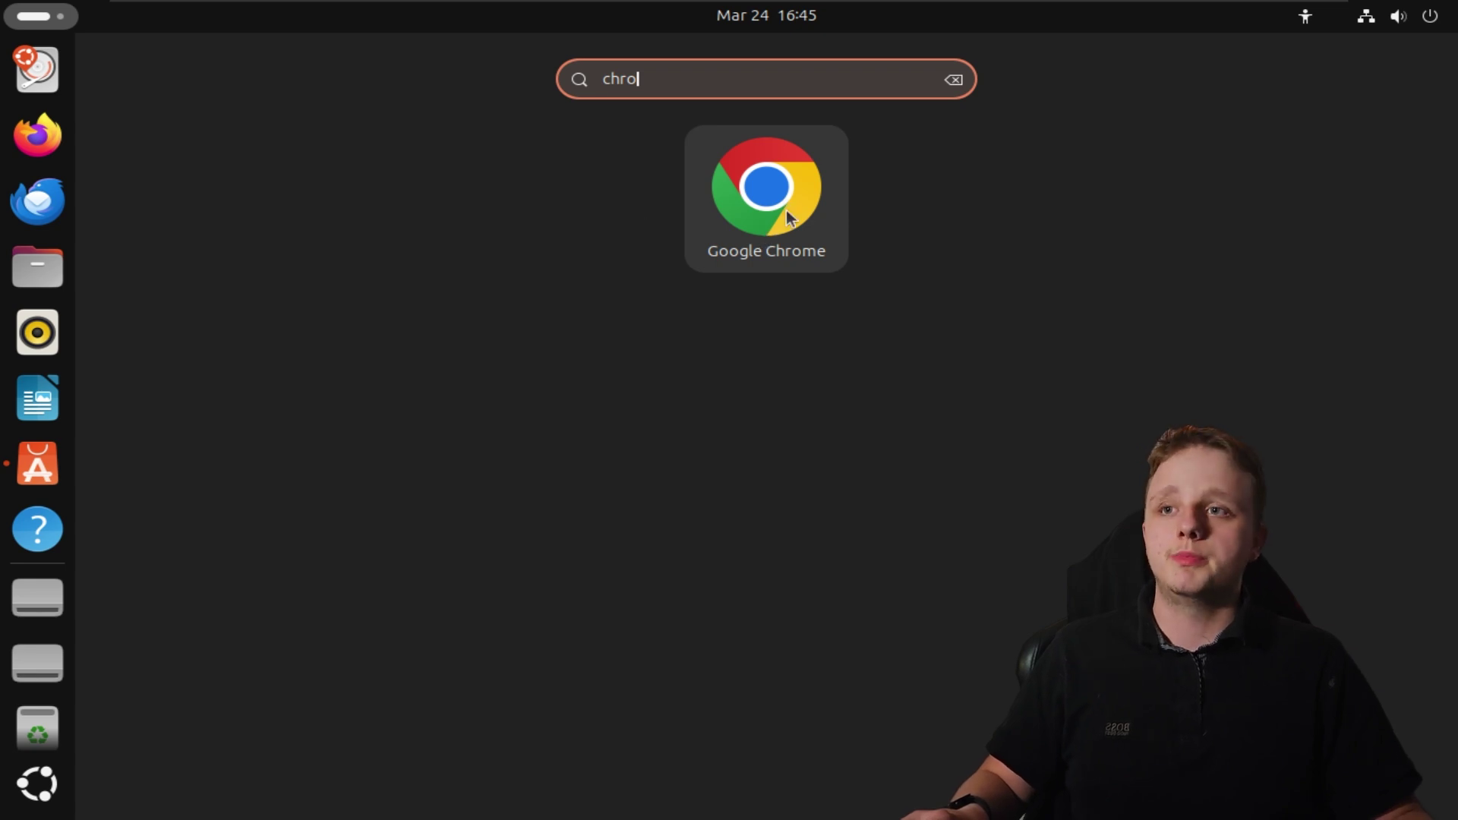
text(me)
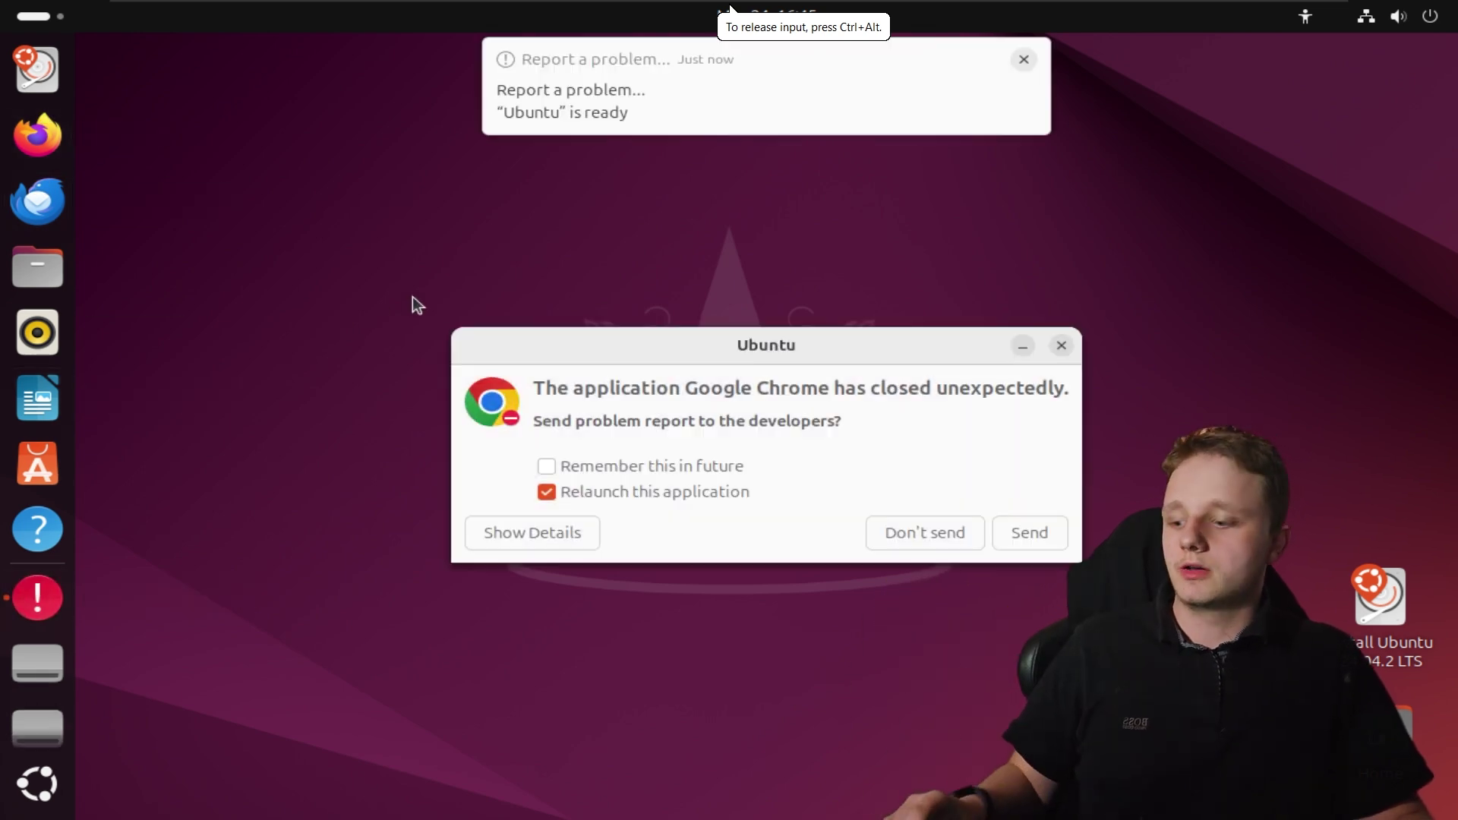
Dismiss Chrome's unexpected-close report and reopen the app search with 'c' typed
key(super)
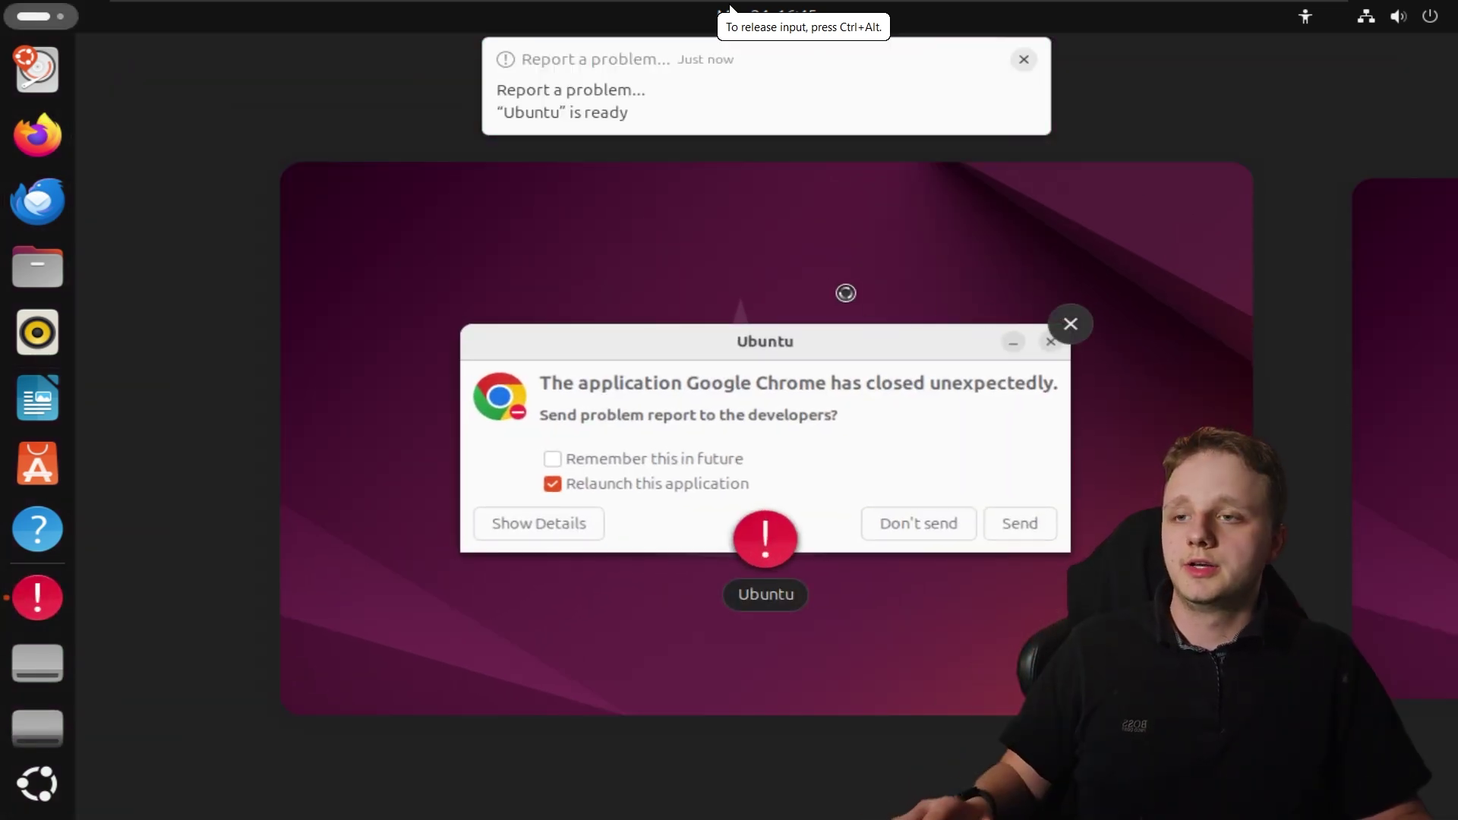
click(849, 388)
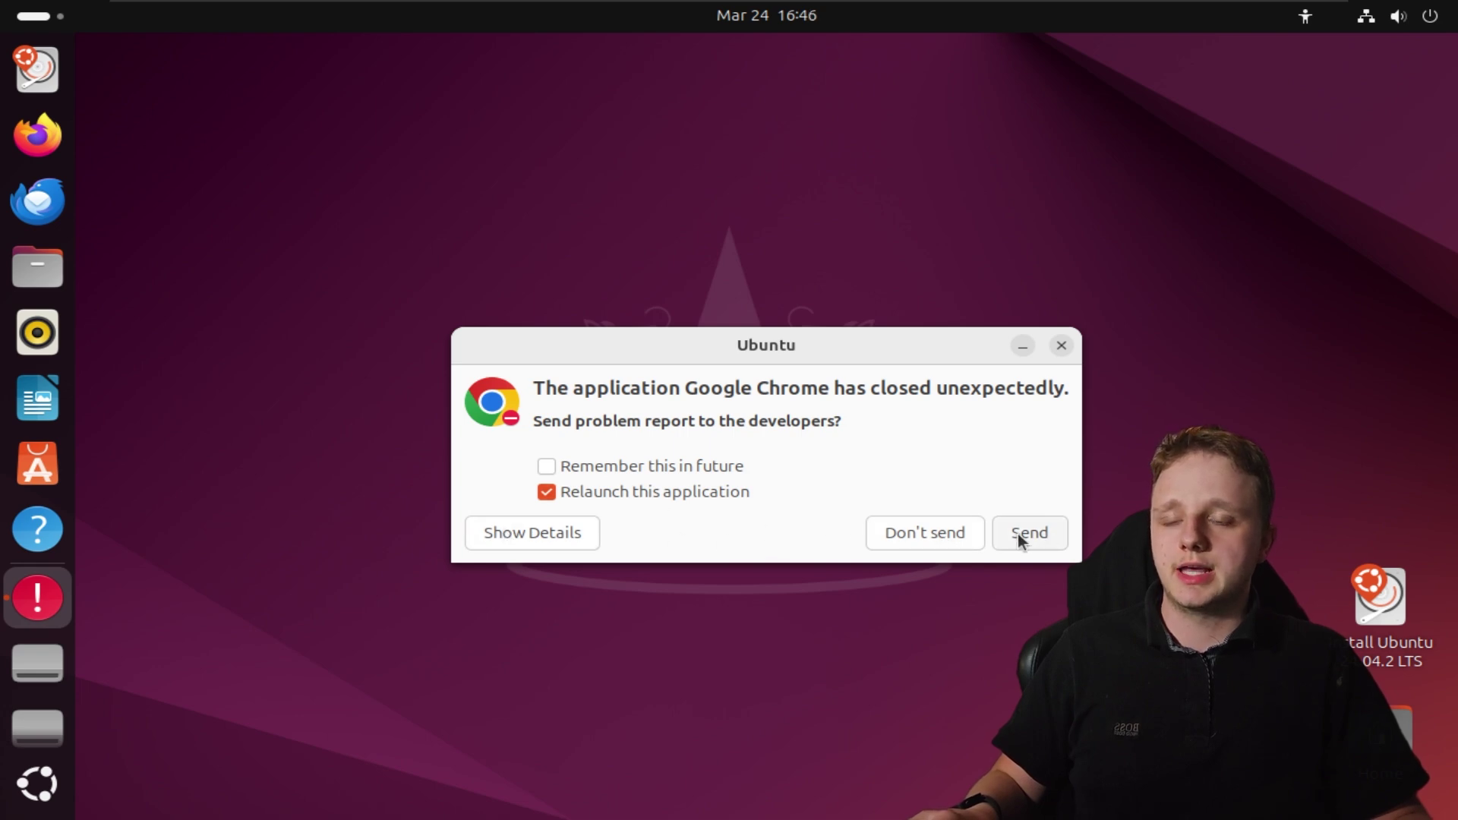
click(950, 535)
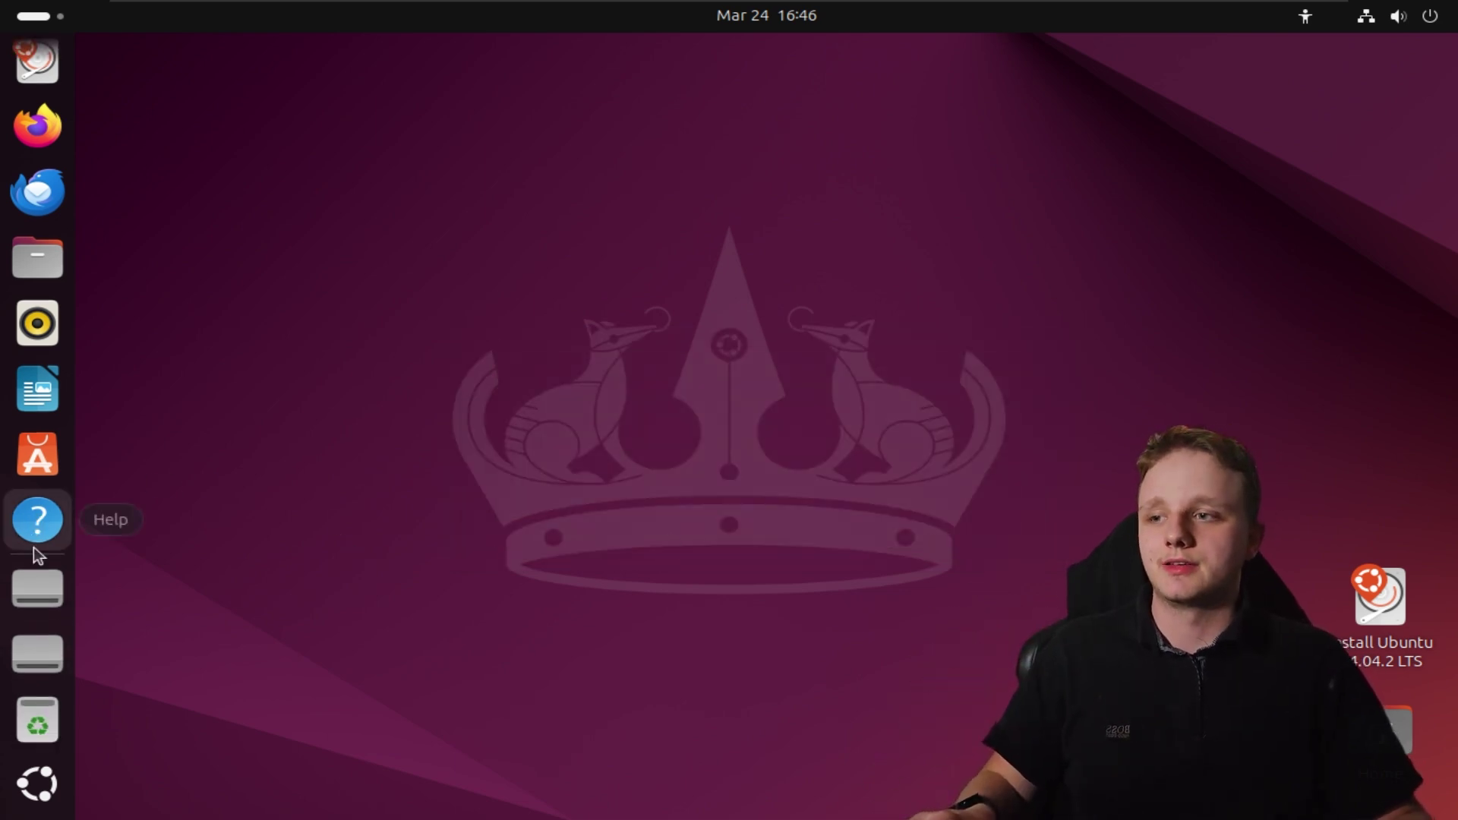
key(super)
text(c)
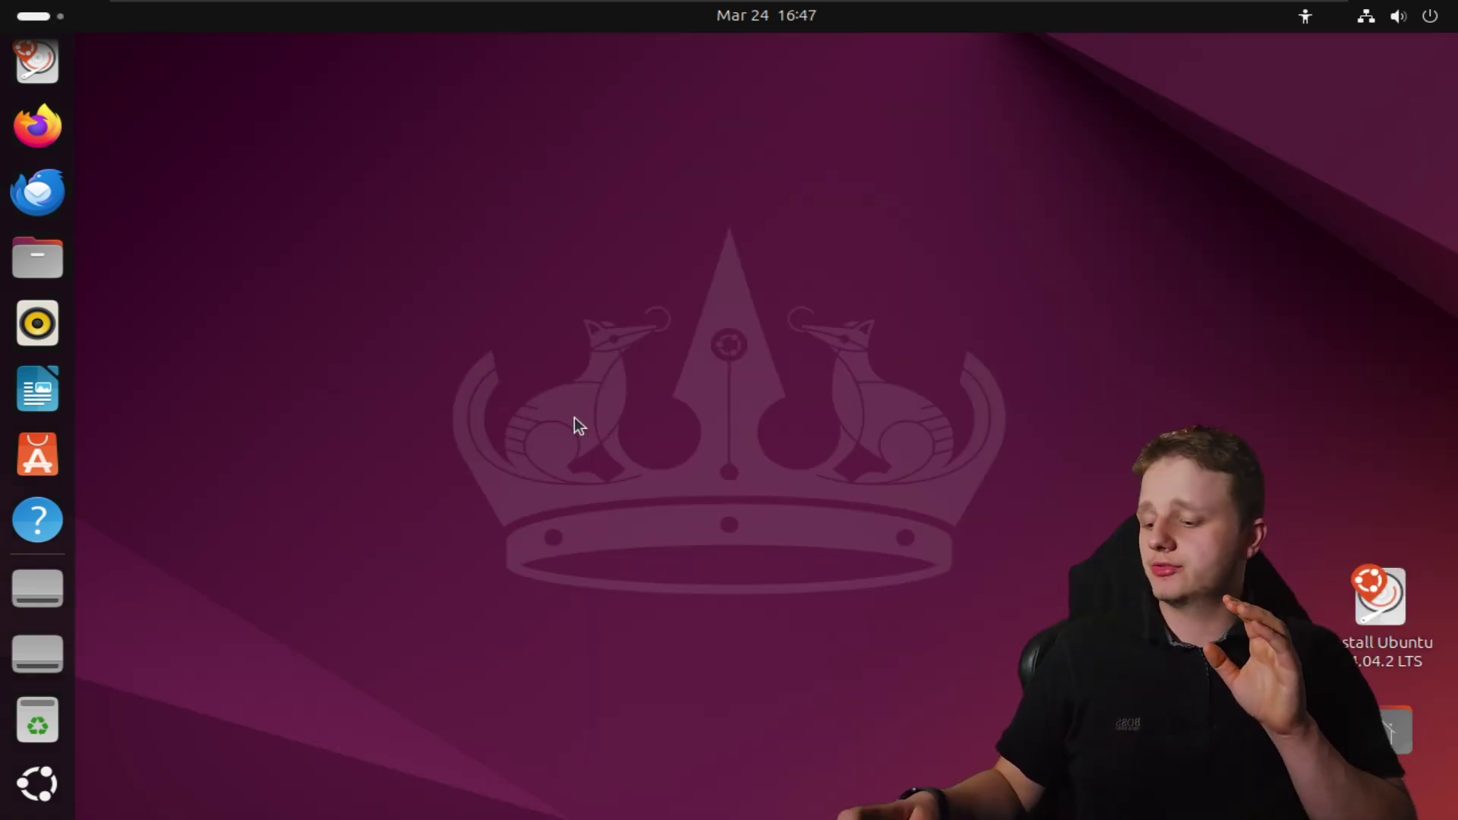
key(super+a)
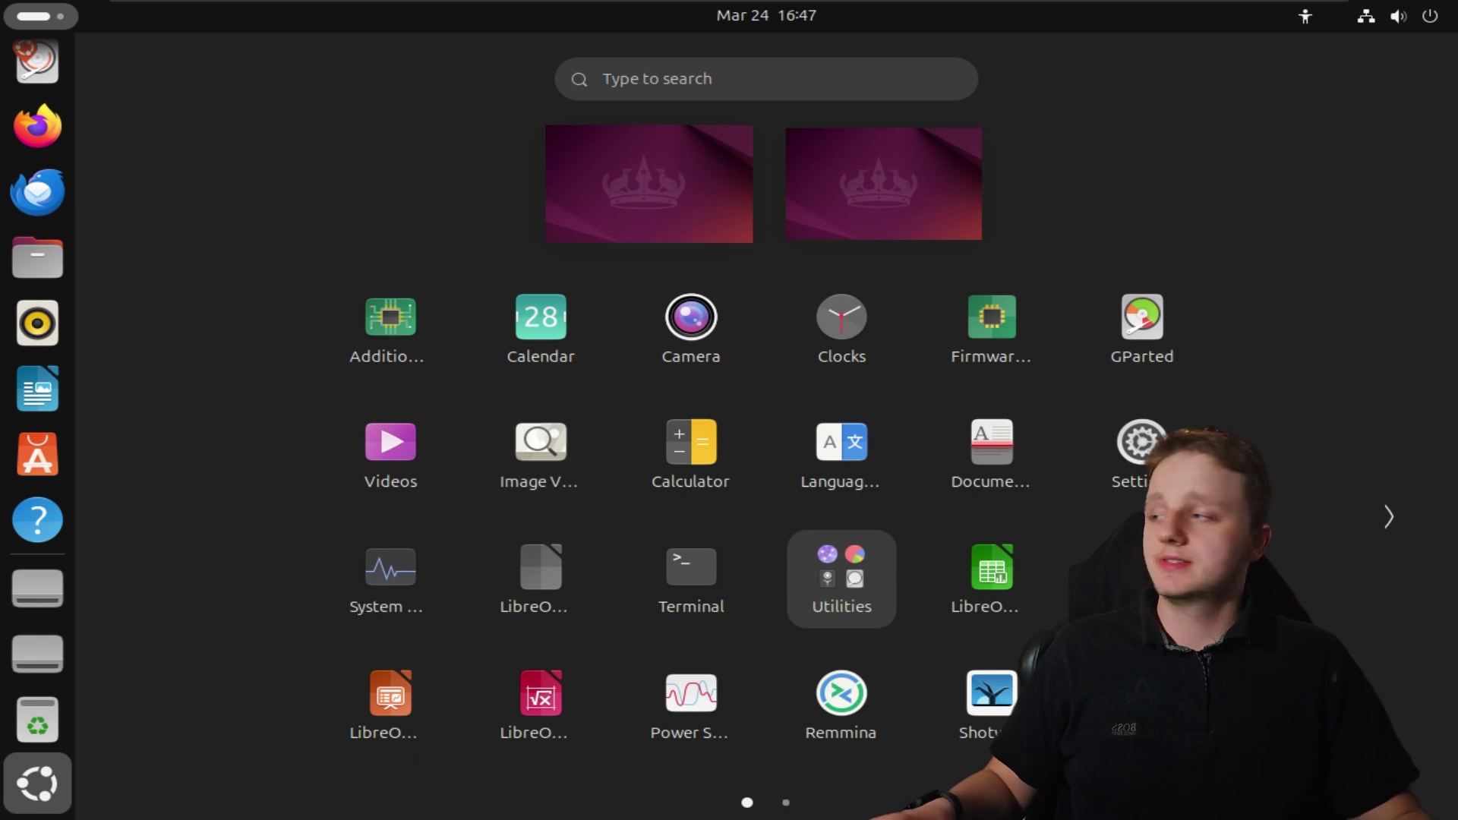
click(1388, 517)
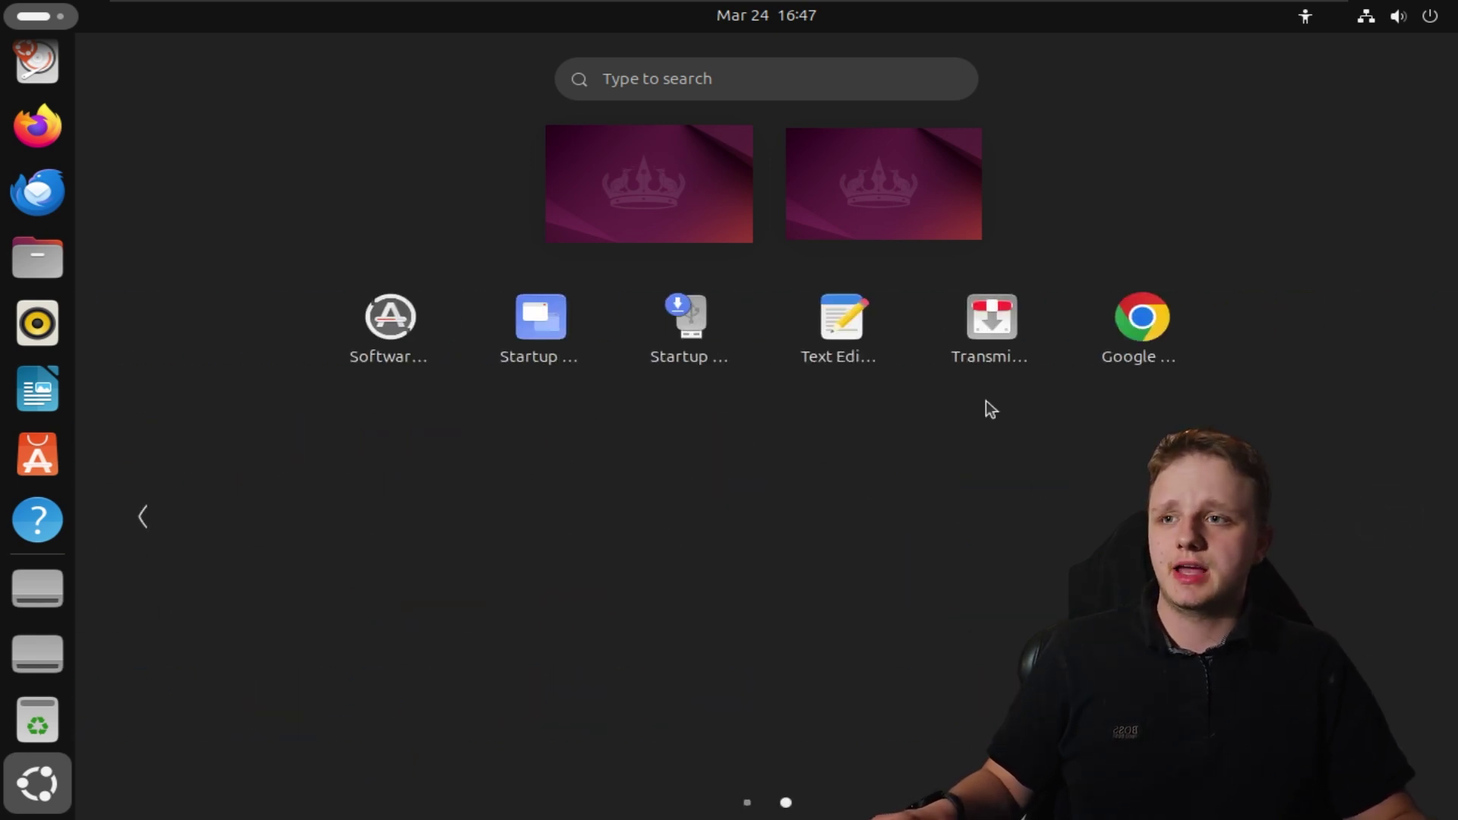
click(1135, 326)
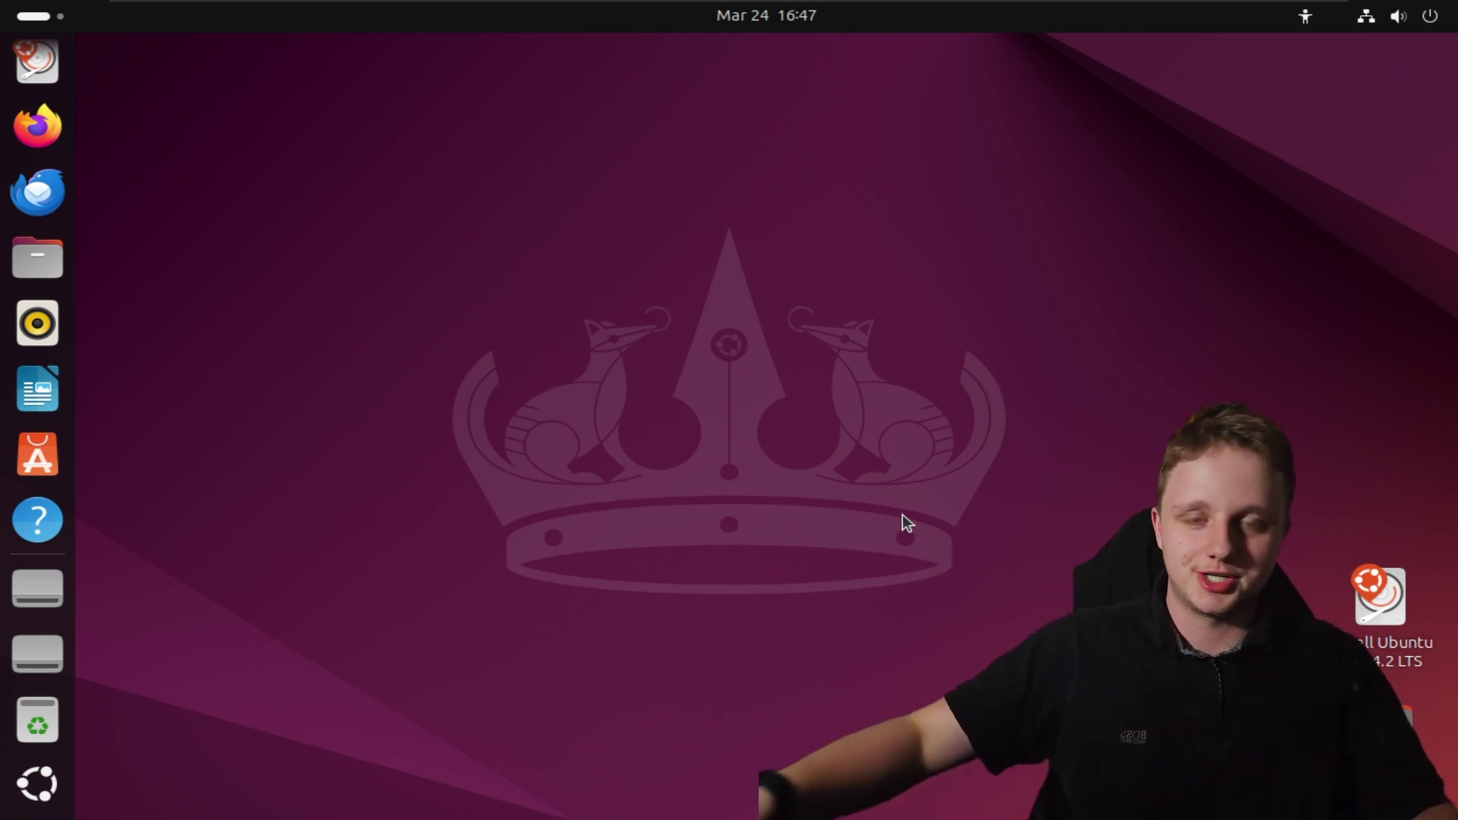
Launch Install Ubuntu 24.04.2 LTS and accept English, default accessibility, English (US) keyboard, wired connection
click(1382, 613)
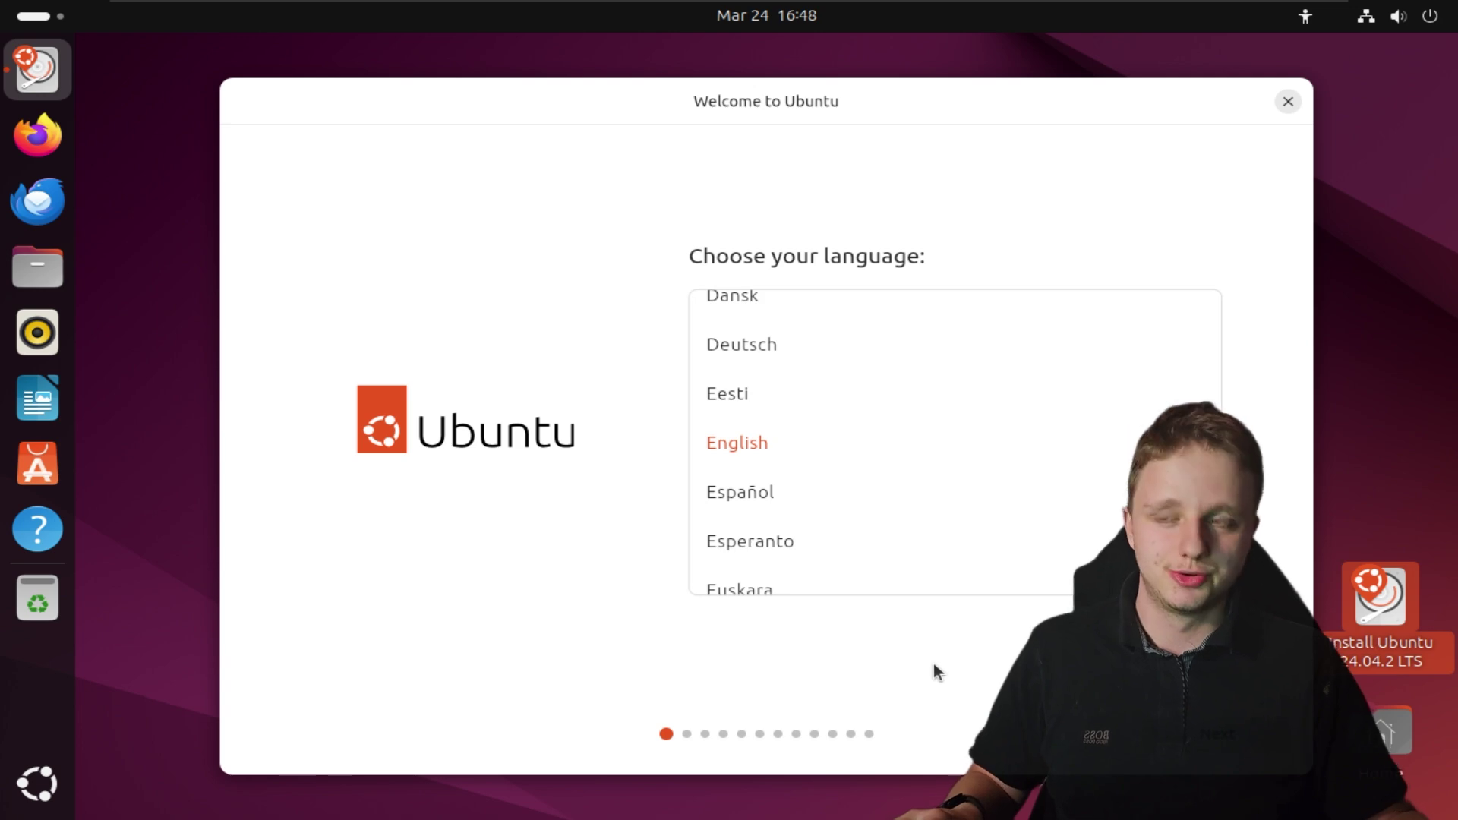
click(1218, 734)
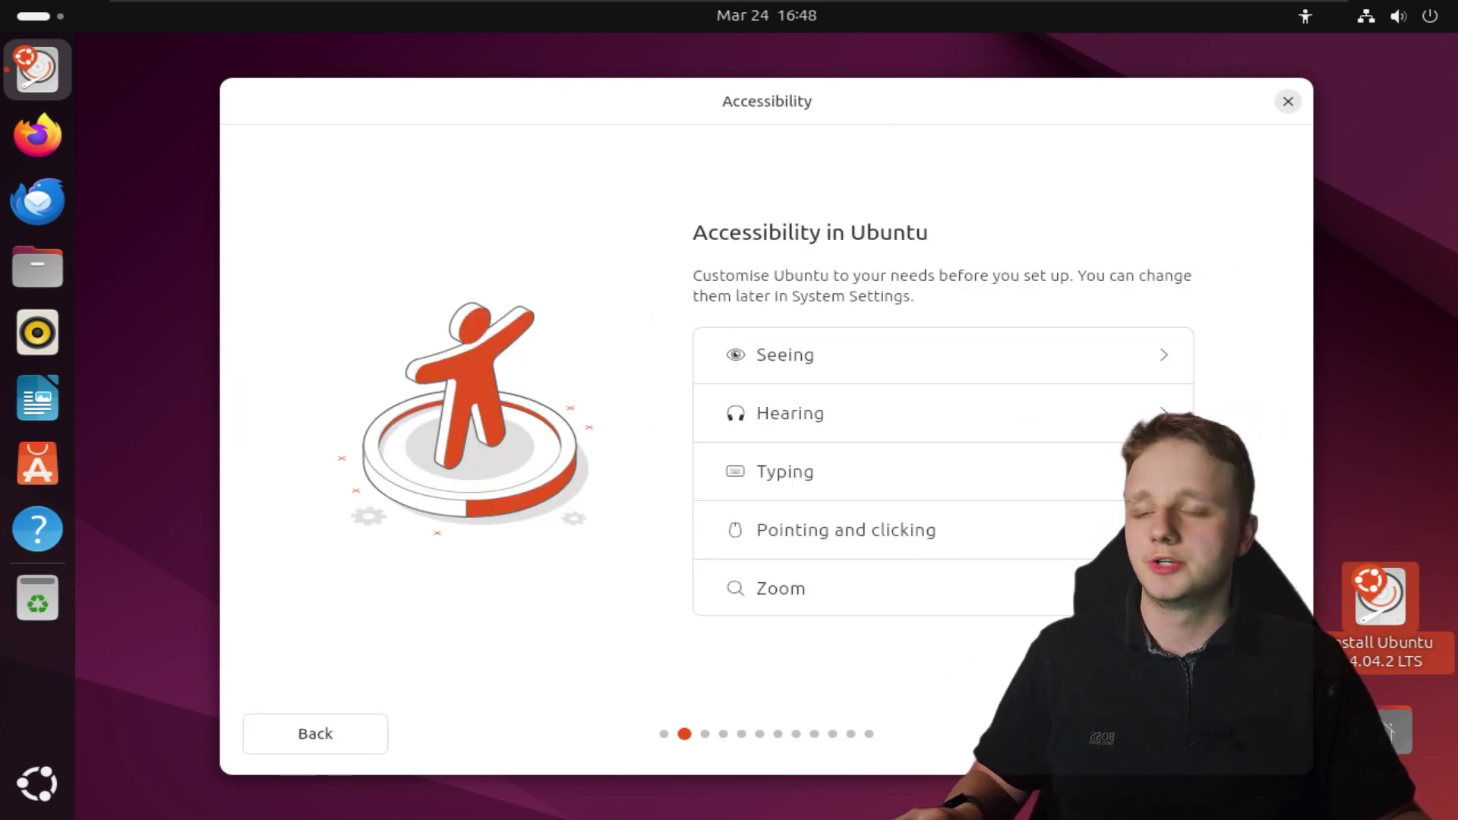
click(1218, 733)
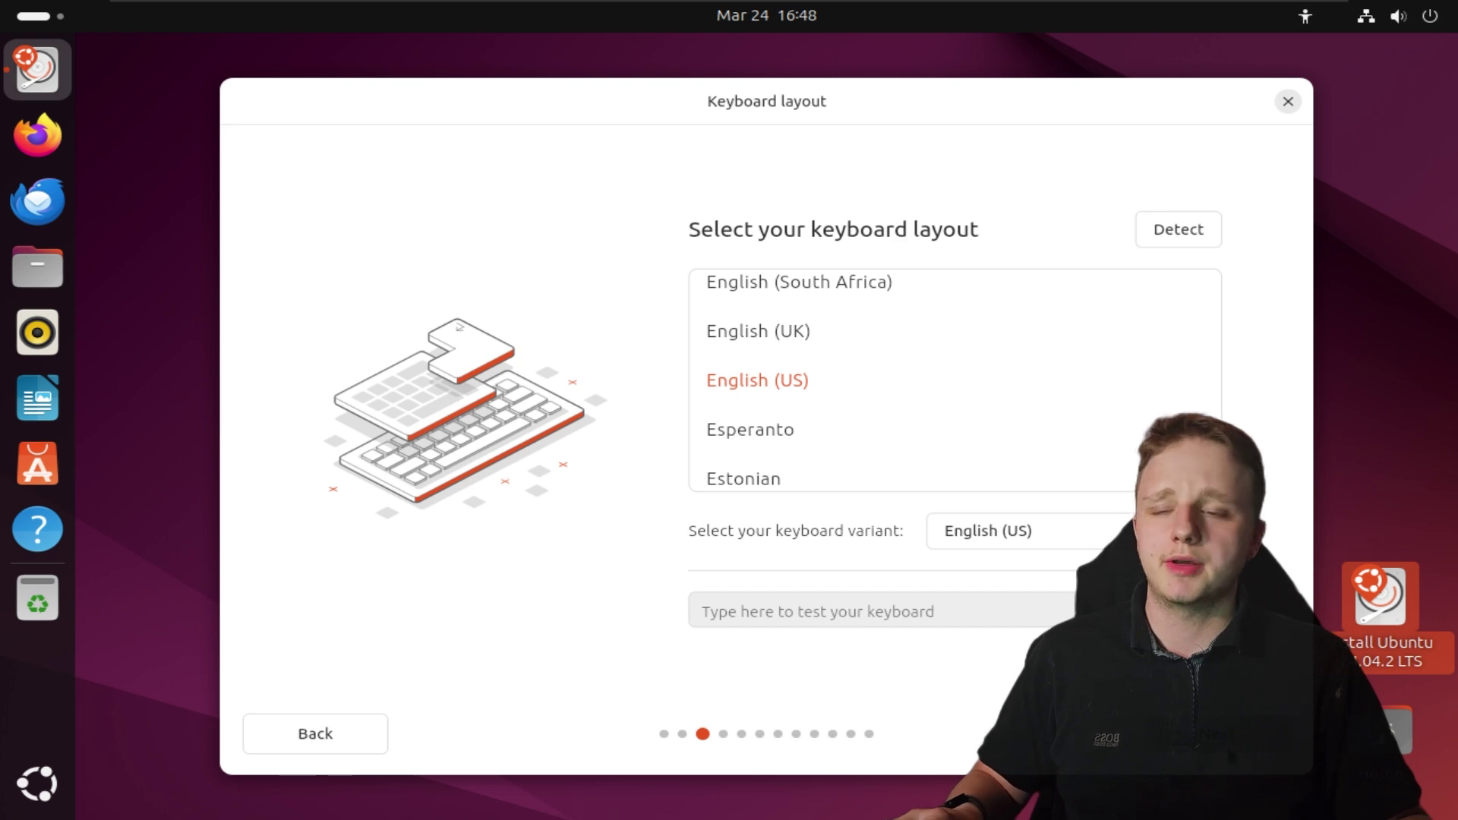
key(Return)
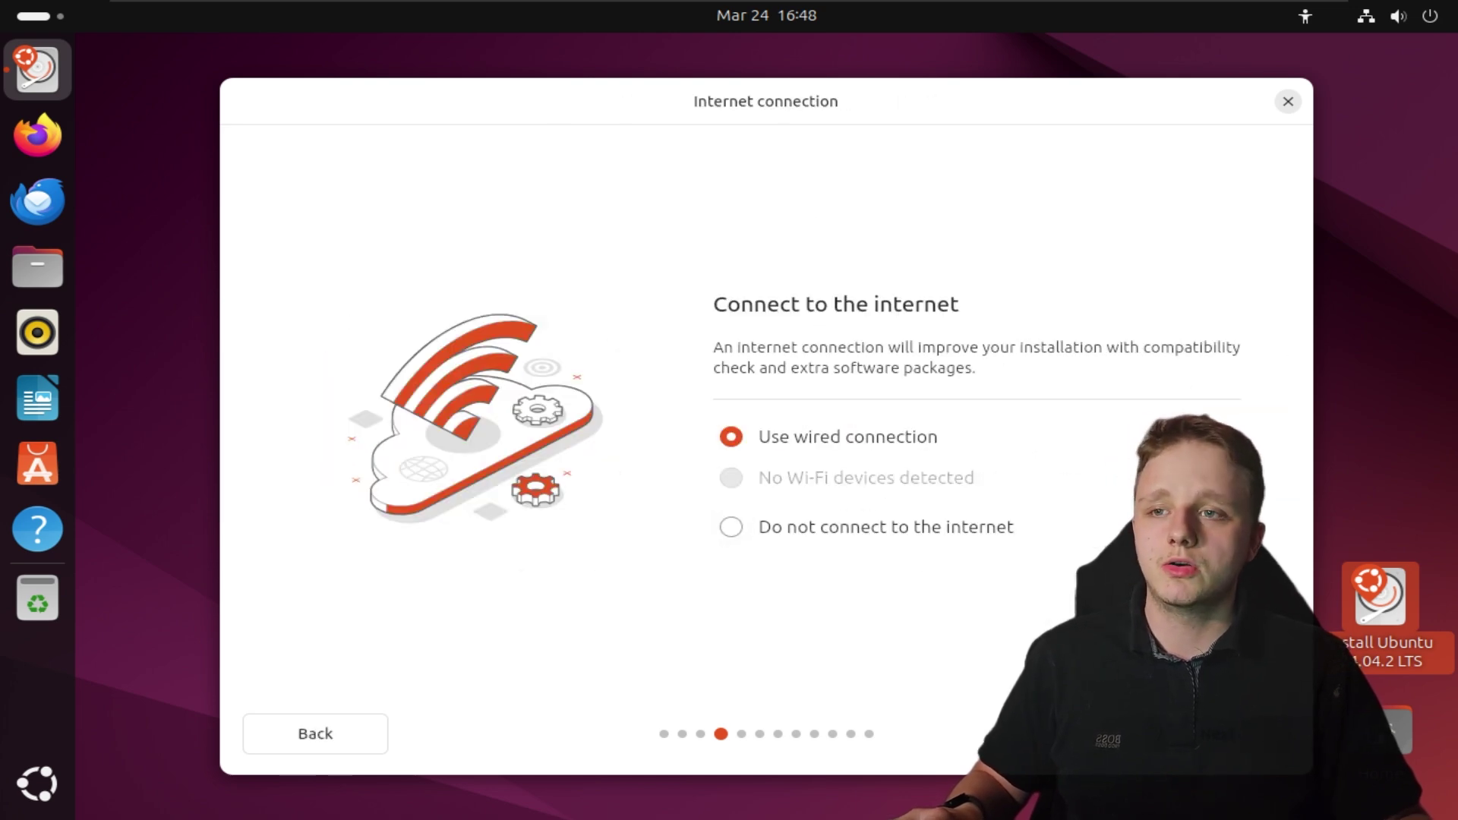
key(Return)
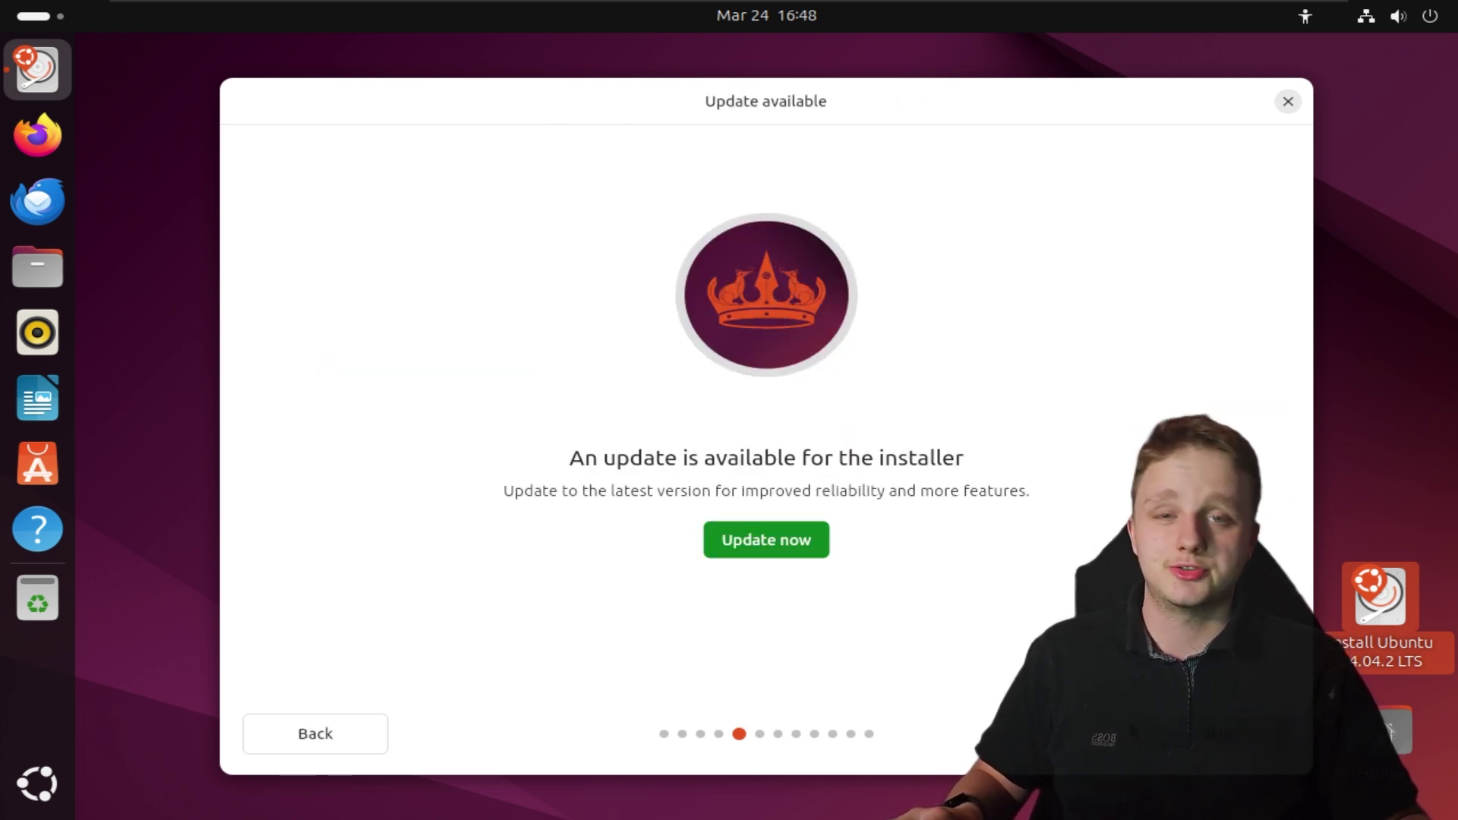
key(Return)
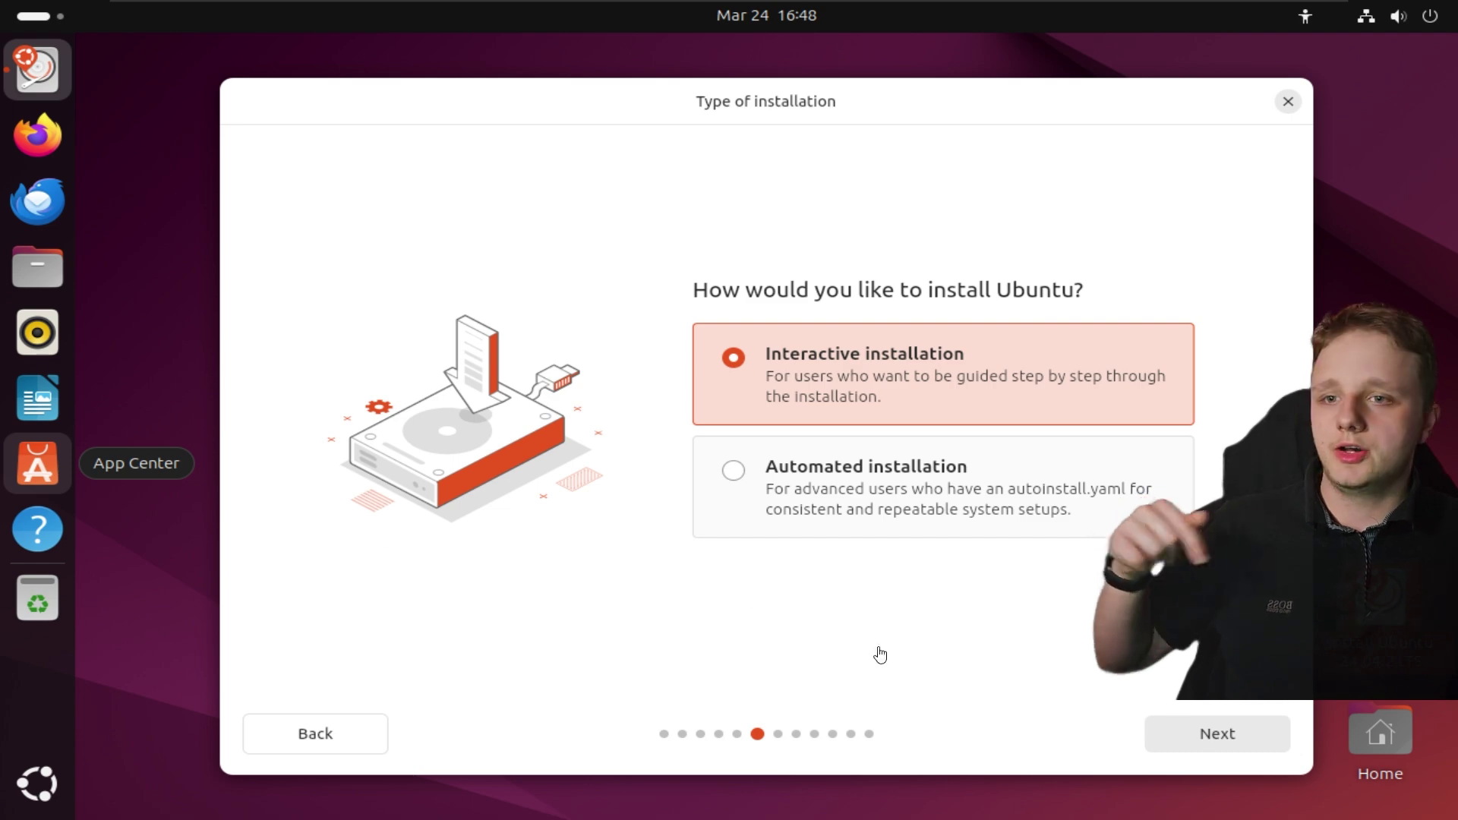
Choose interactive install with Extended selection, plus third-party drivers and extra media formats
click(1185, 727)
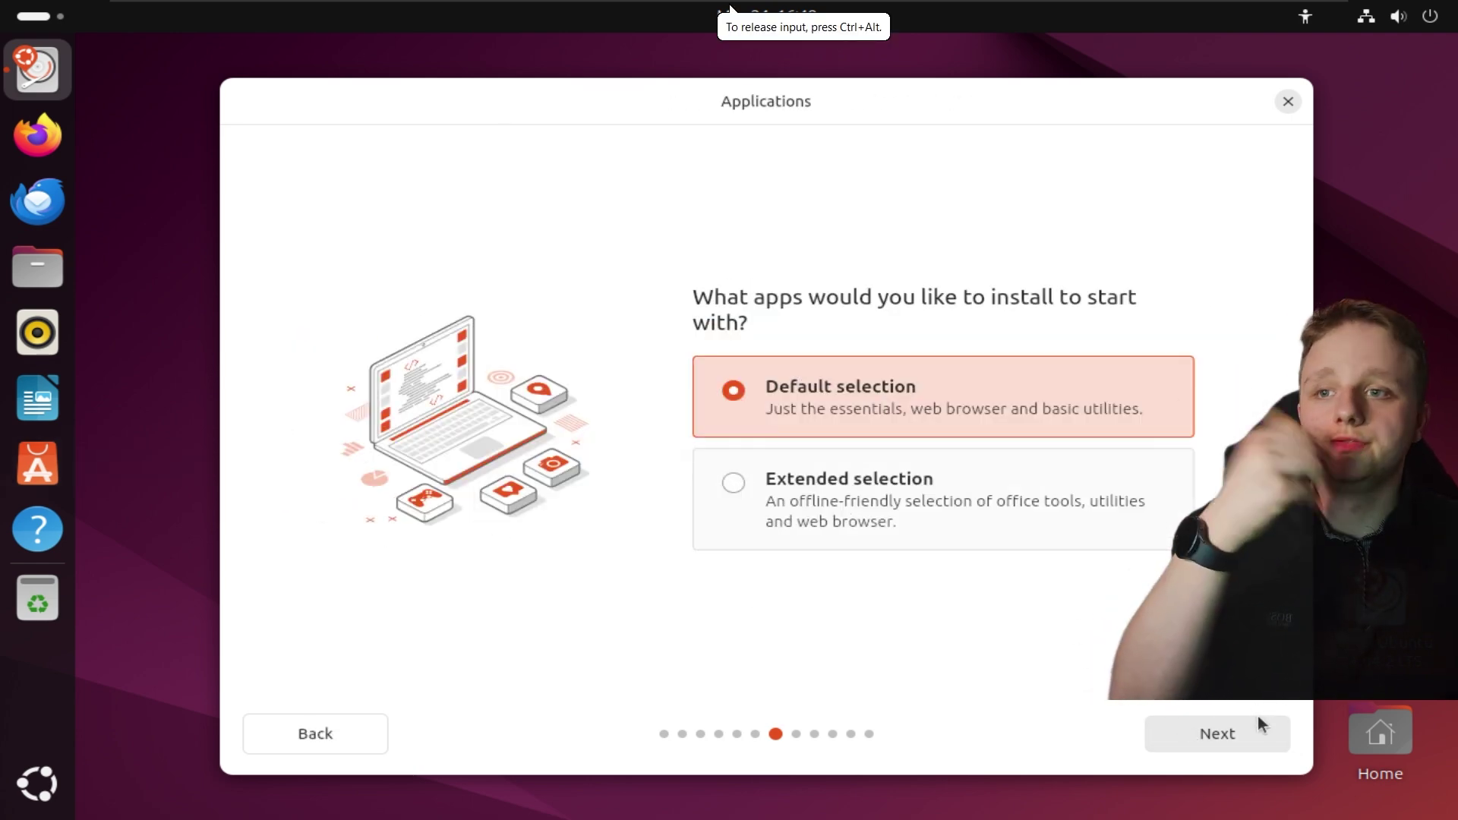
click(928, 497)
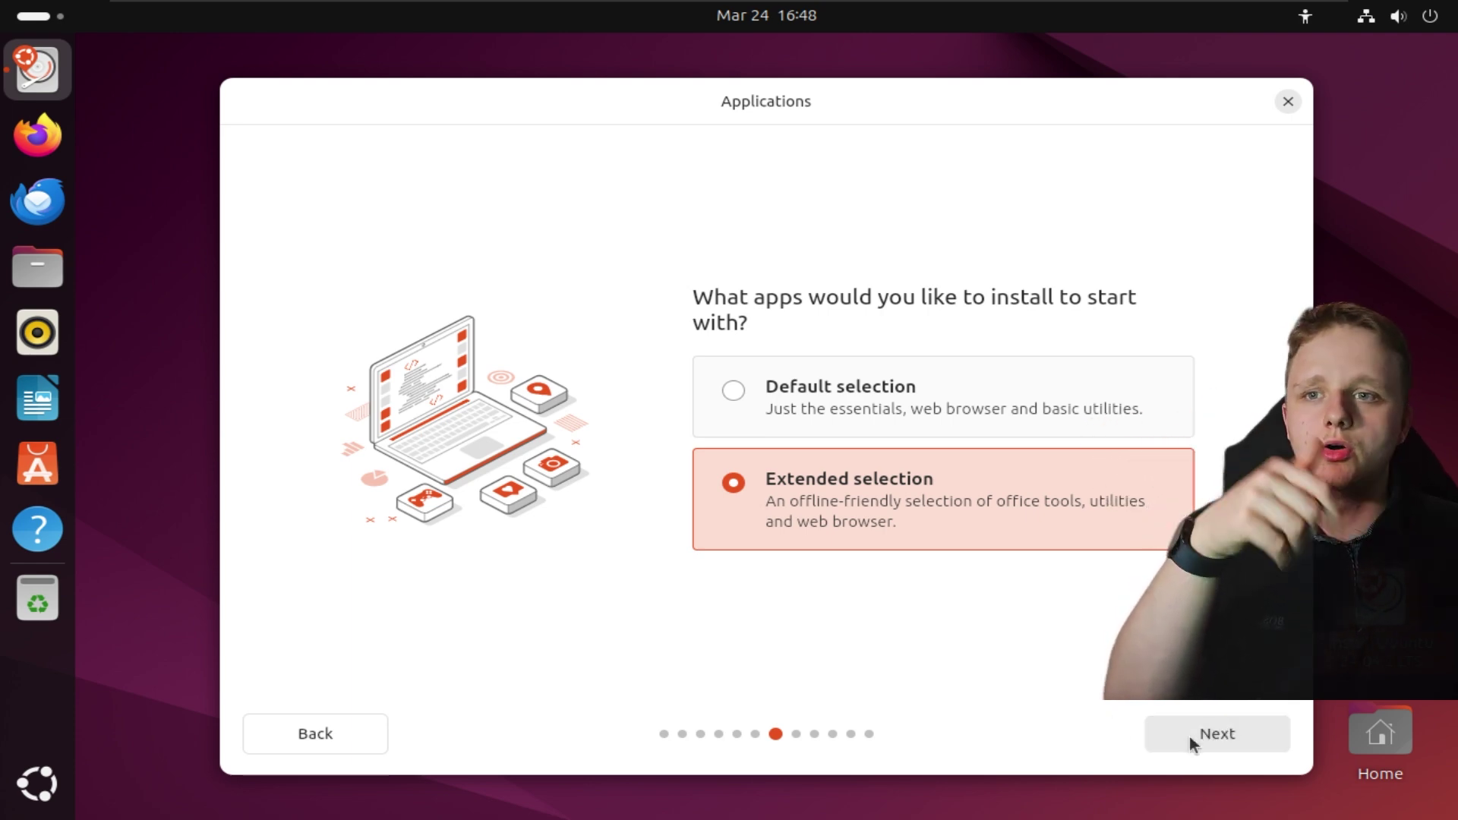
click(1227, 740)
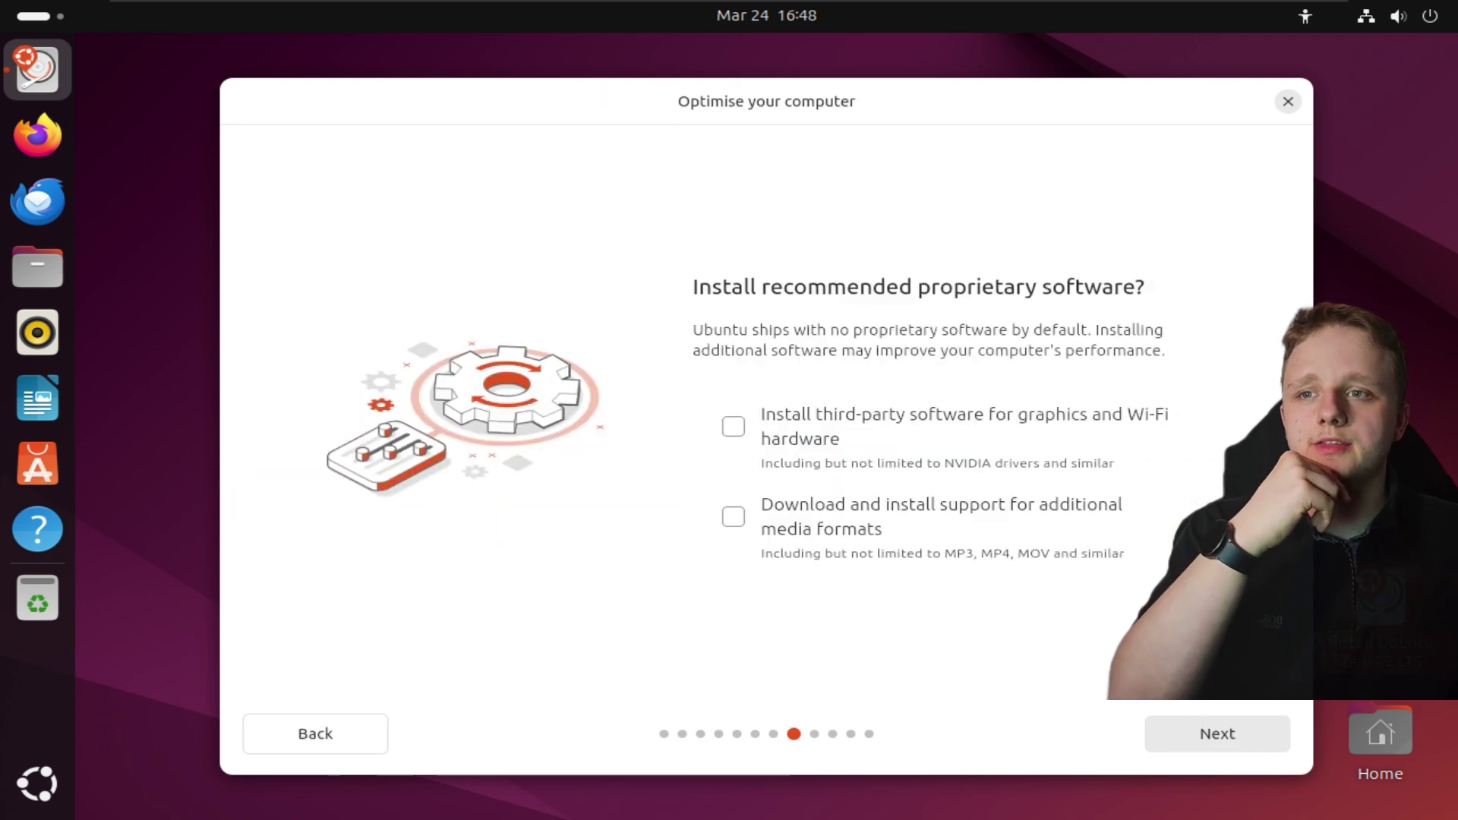
click(801, 427)
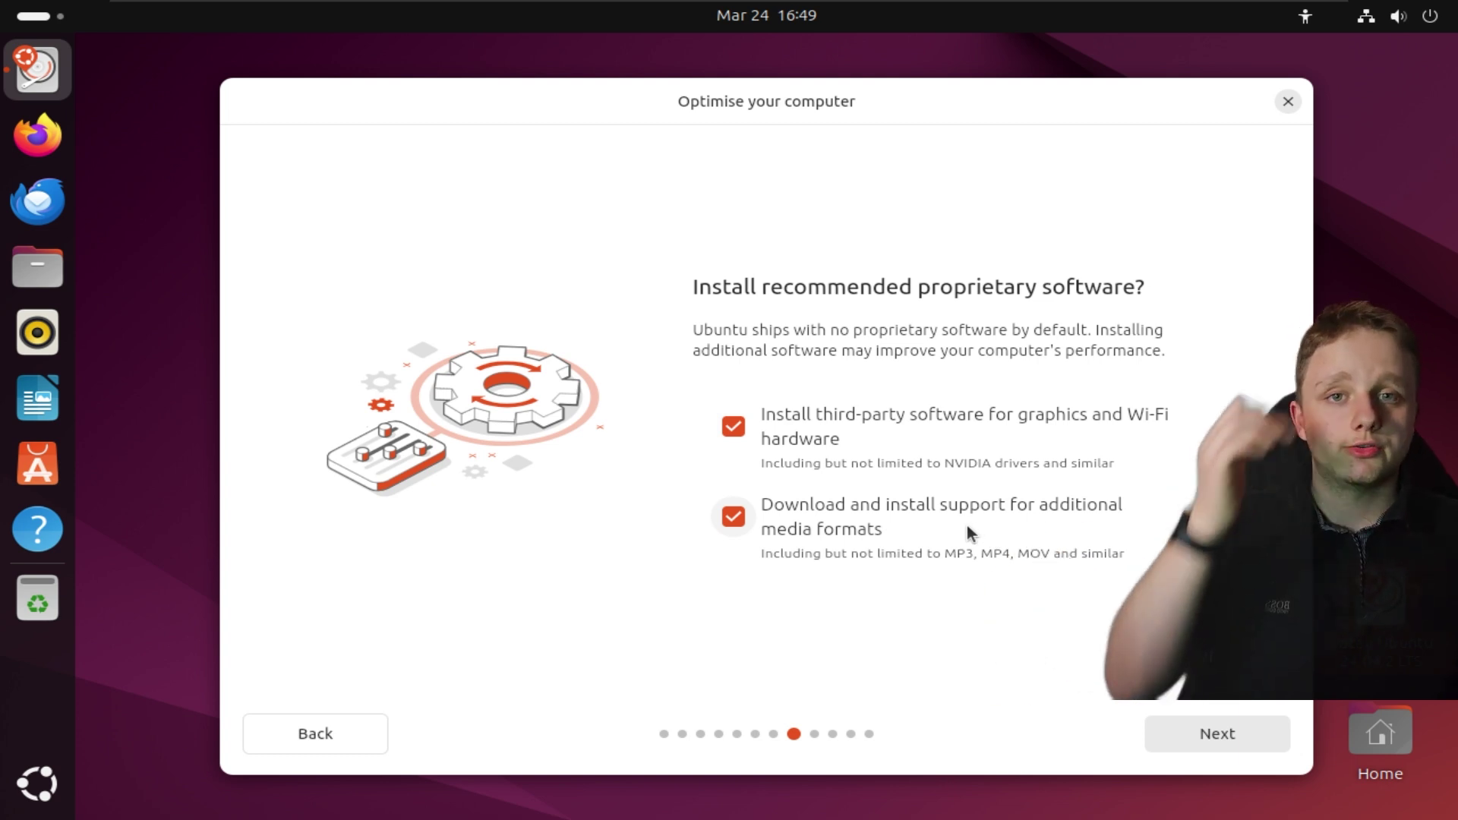
click(1187, 725)
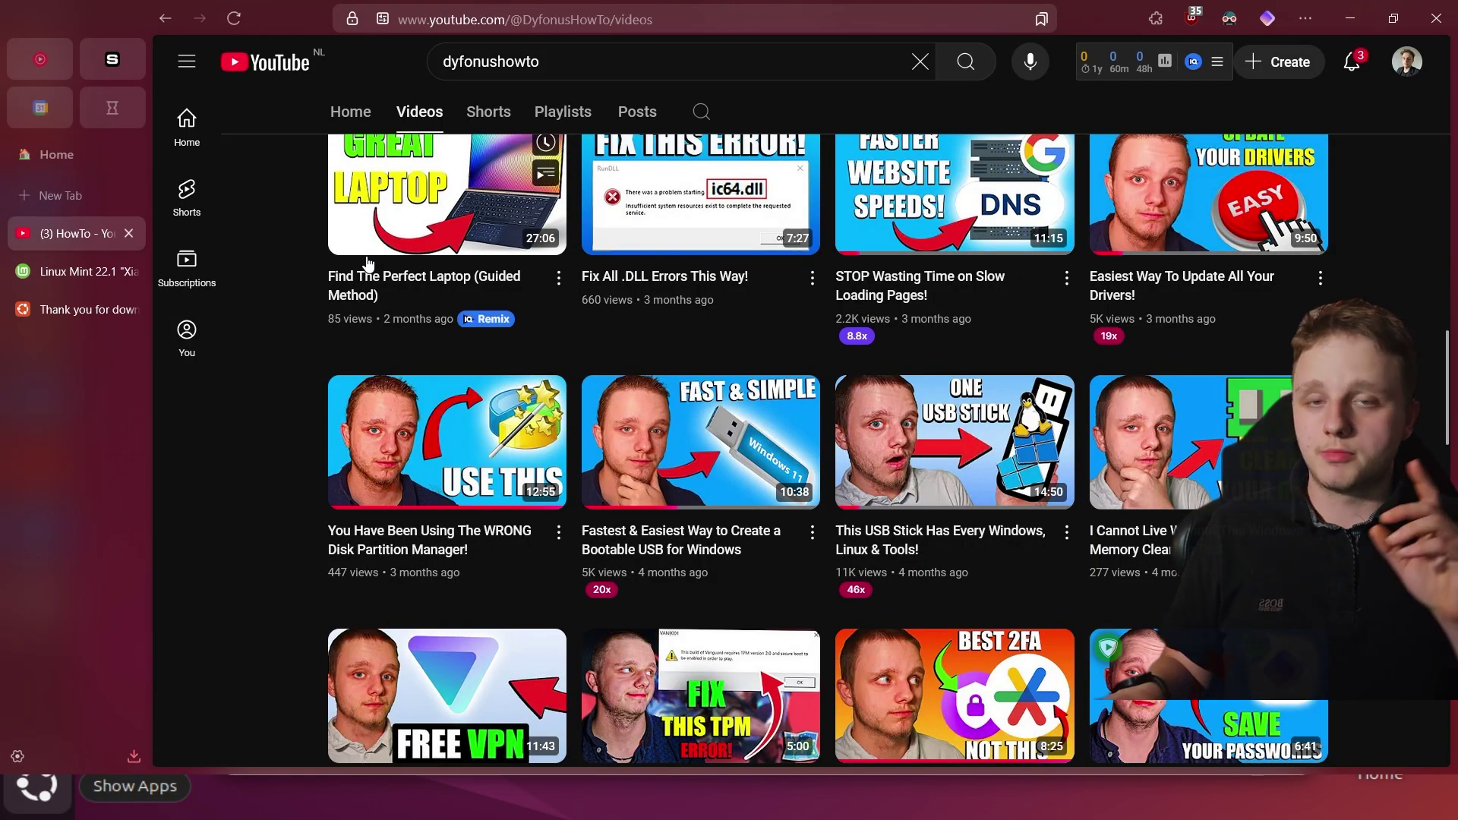
key(ctrl+t)
text(ubuntu)
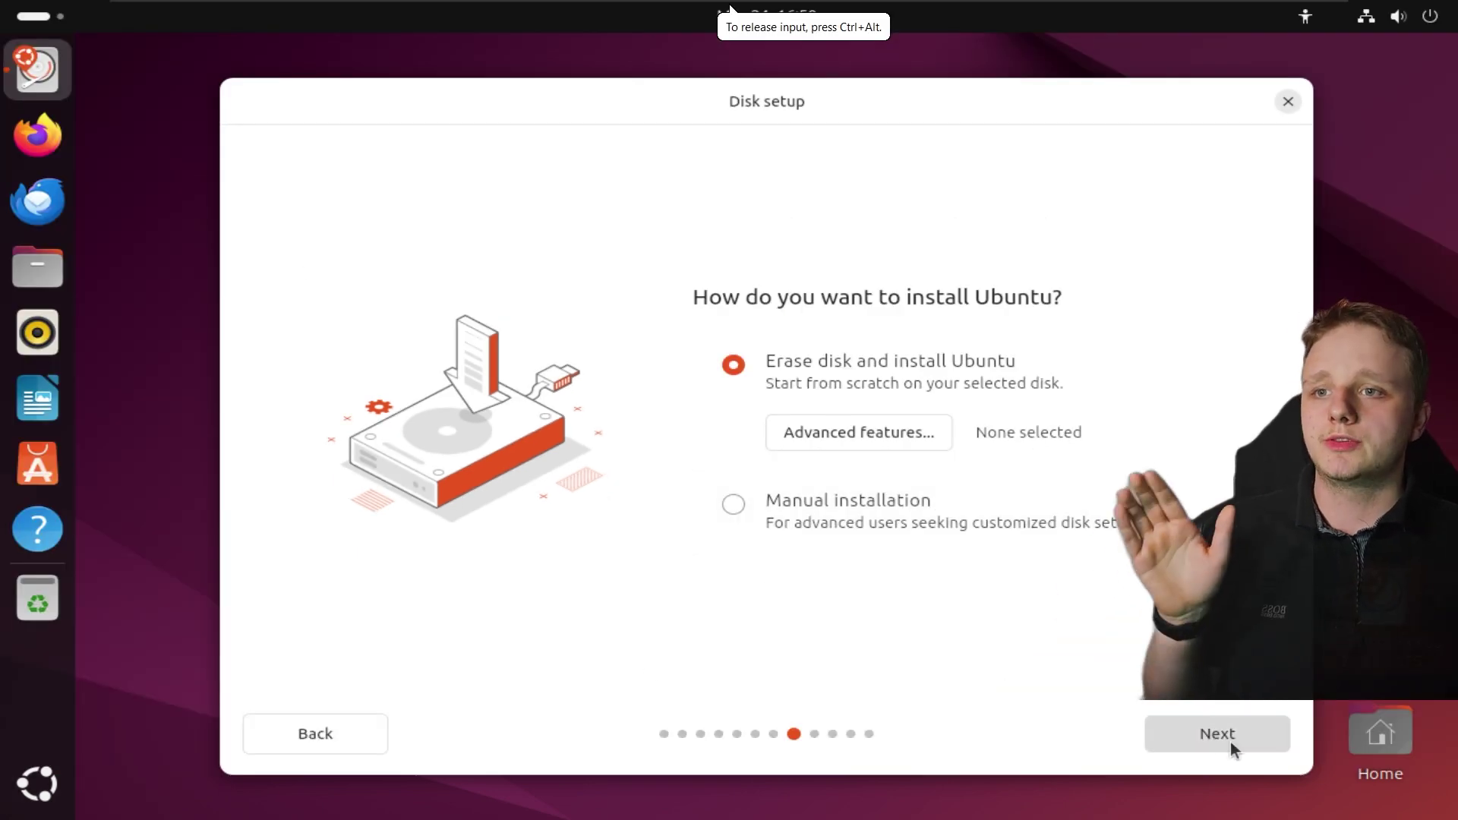
Keep the erase-disk setup, then create the account named 'ubuntu' and enter the account password
click(1230, 741)
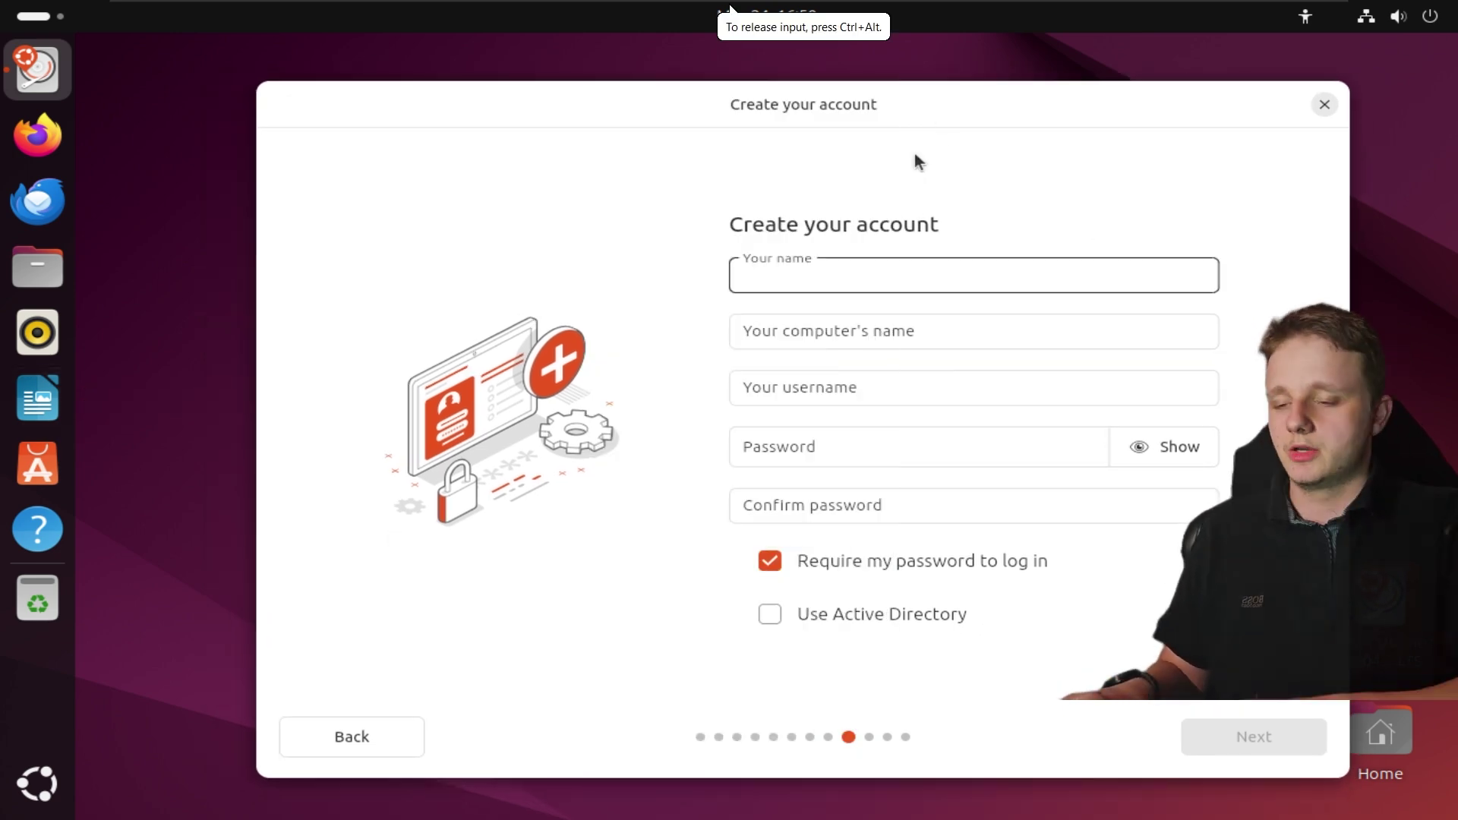
text(ubuntu)
click(802, 449)
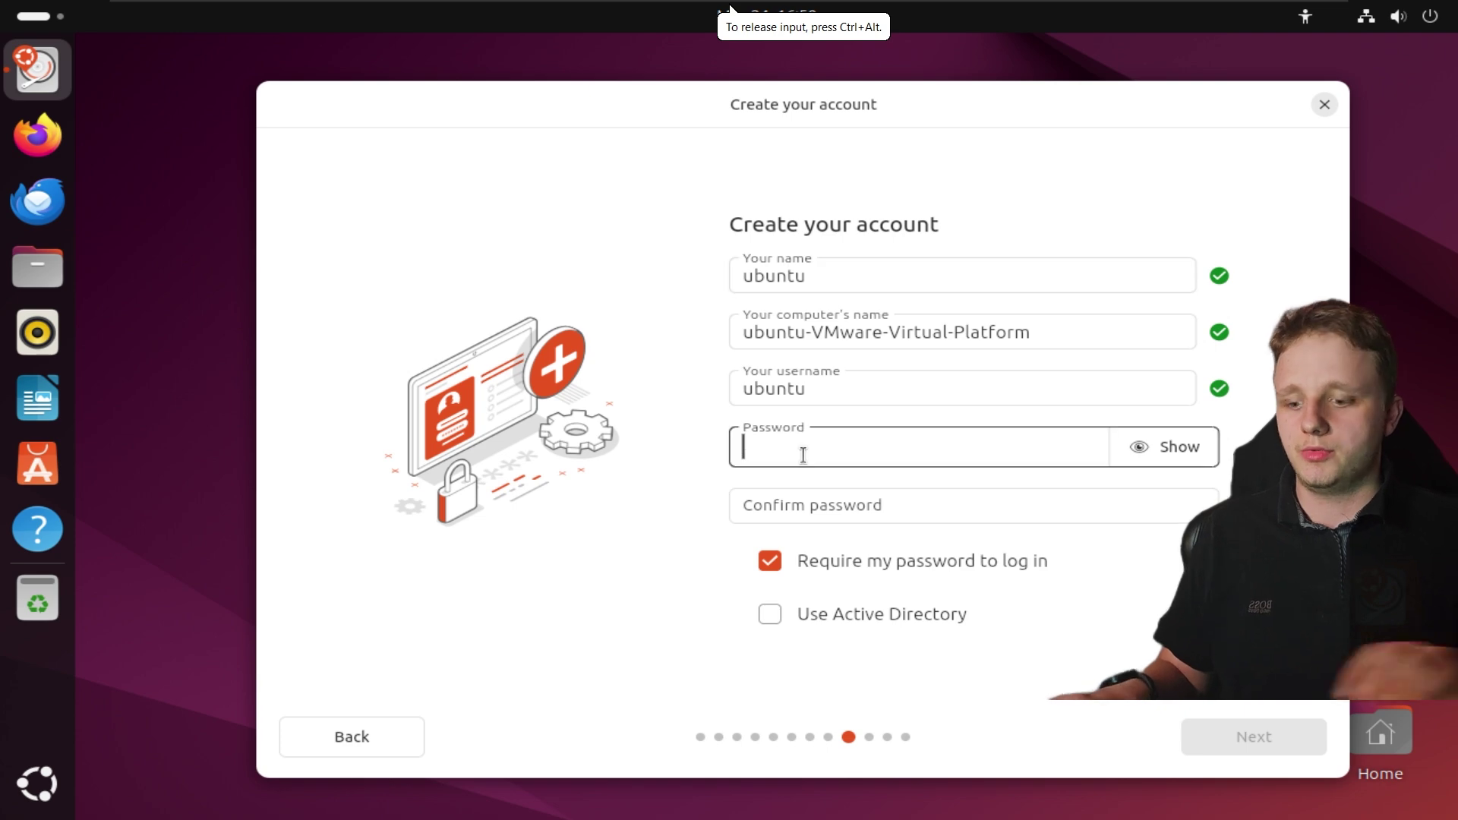
text(12341234)
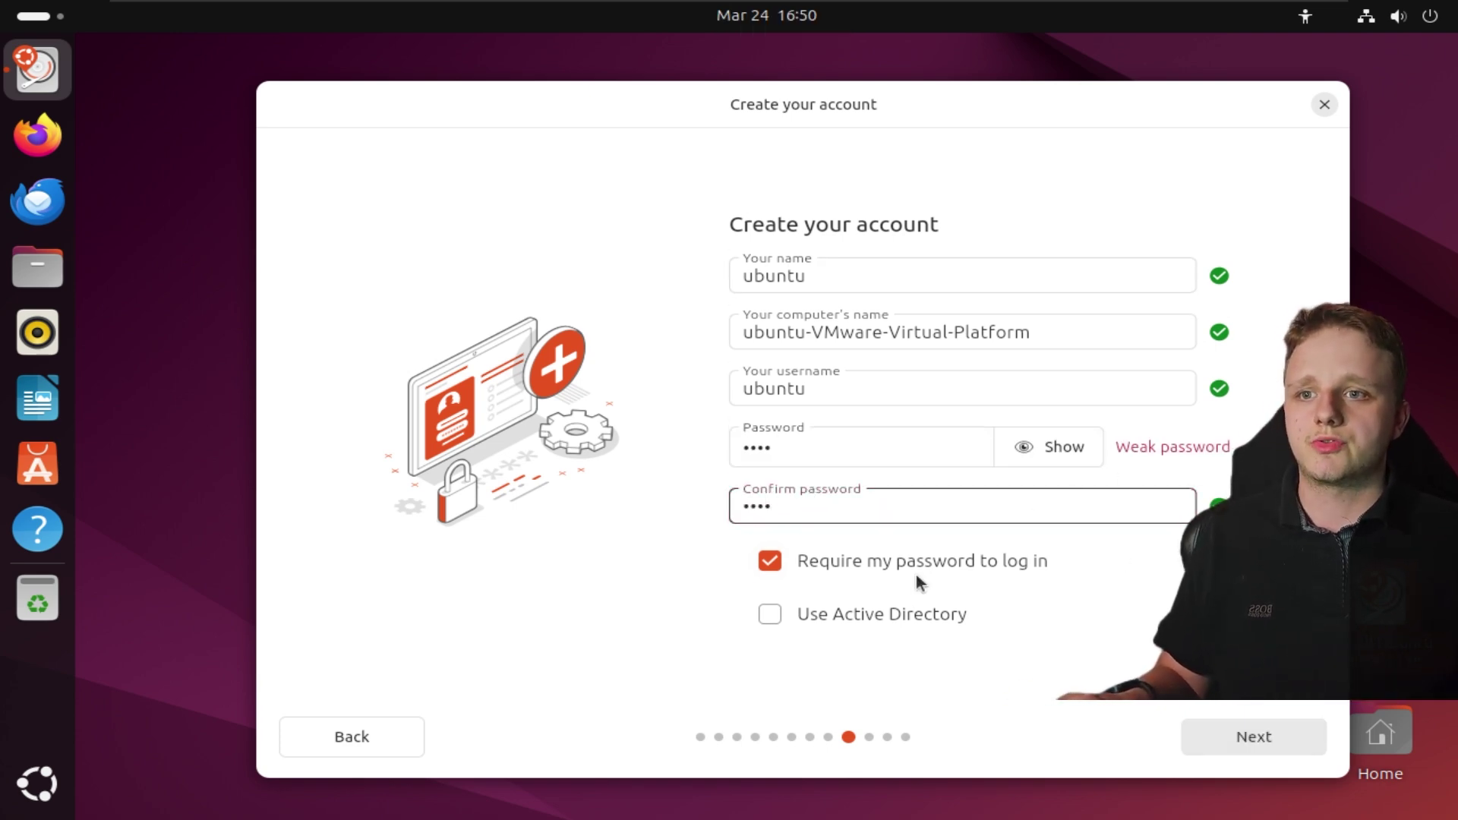
click(1256, 748)
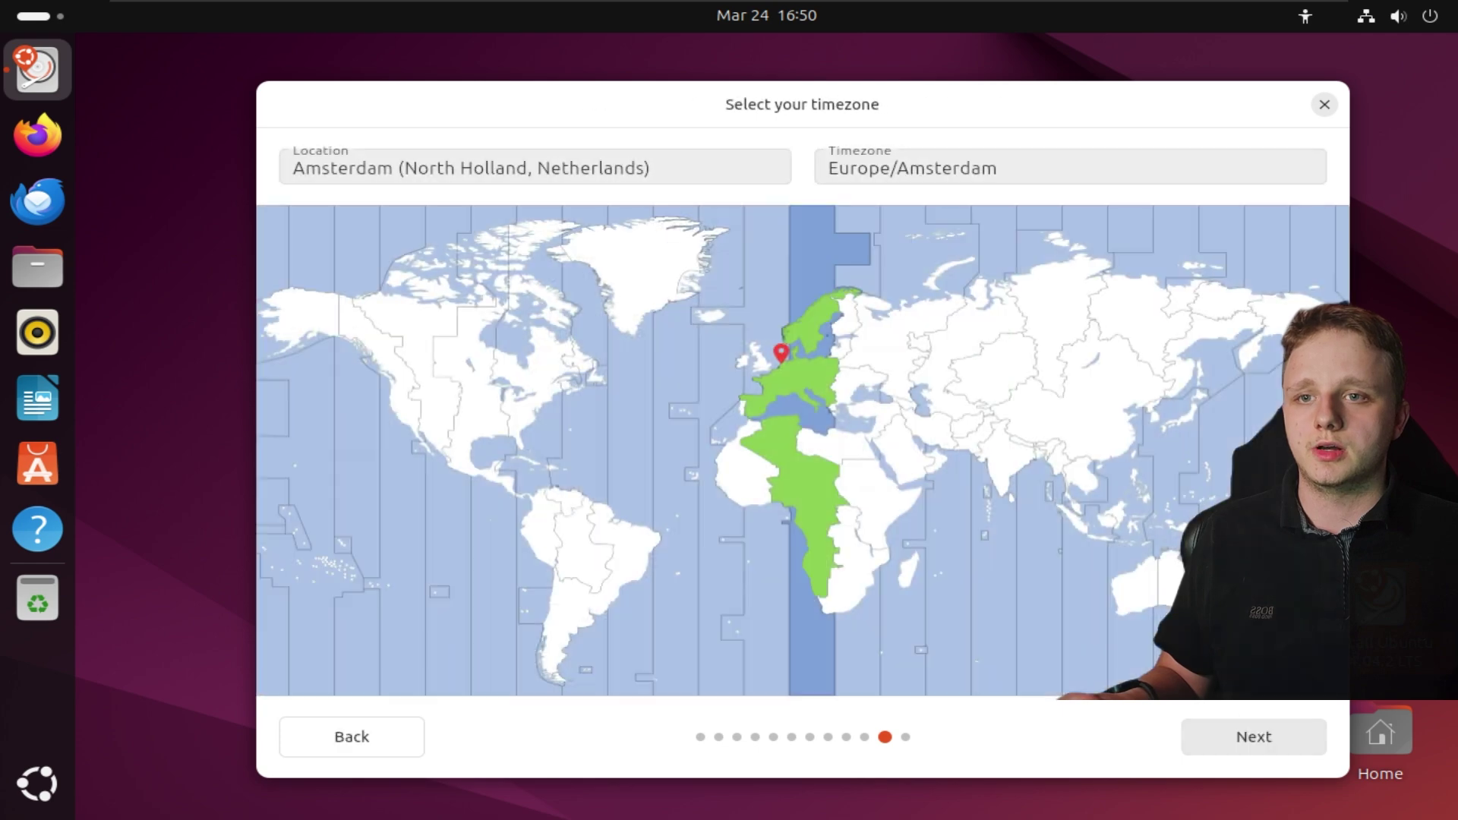
Accept the Europe/Amsterdam timezone, start installing Ubuntu 24.04.2 LTS, and move the installer window up-left
click(1283, 735)
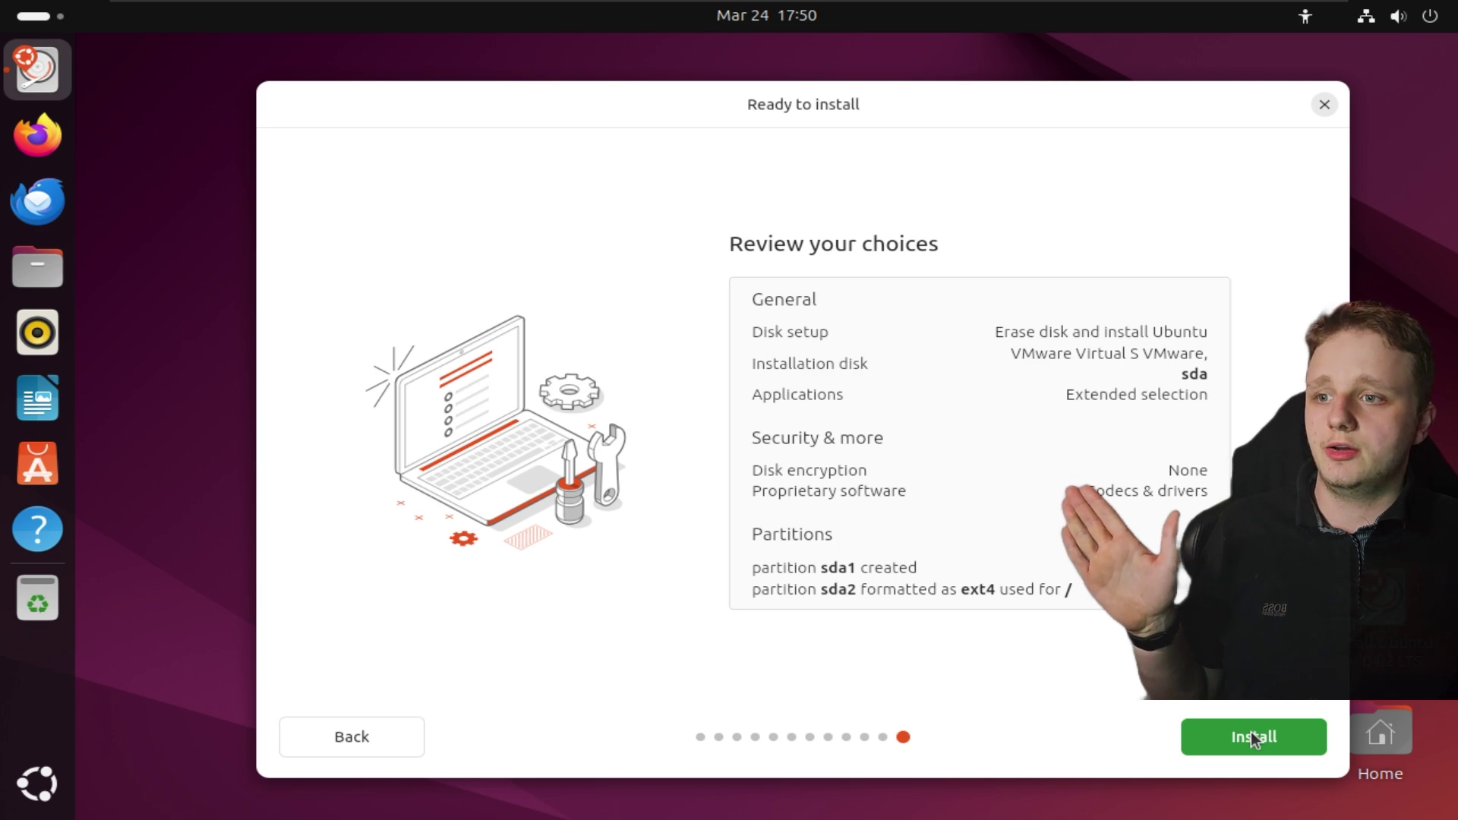
click(1251, 731)
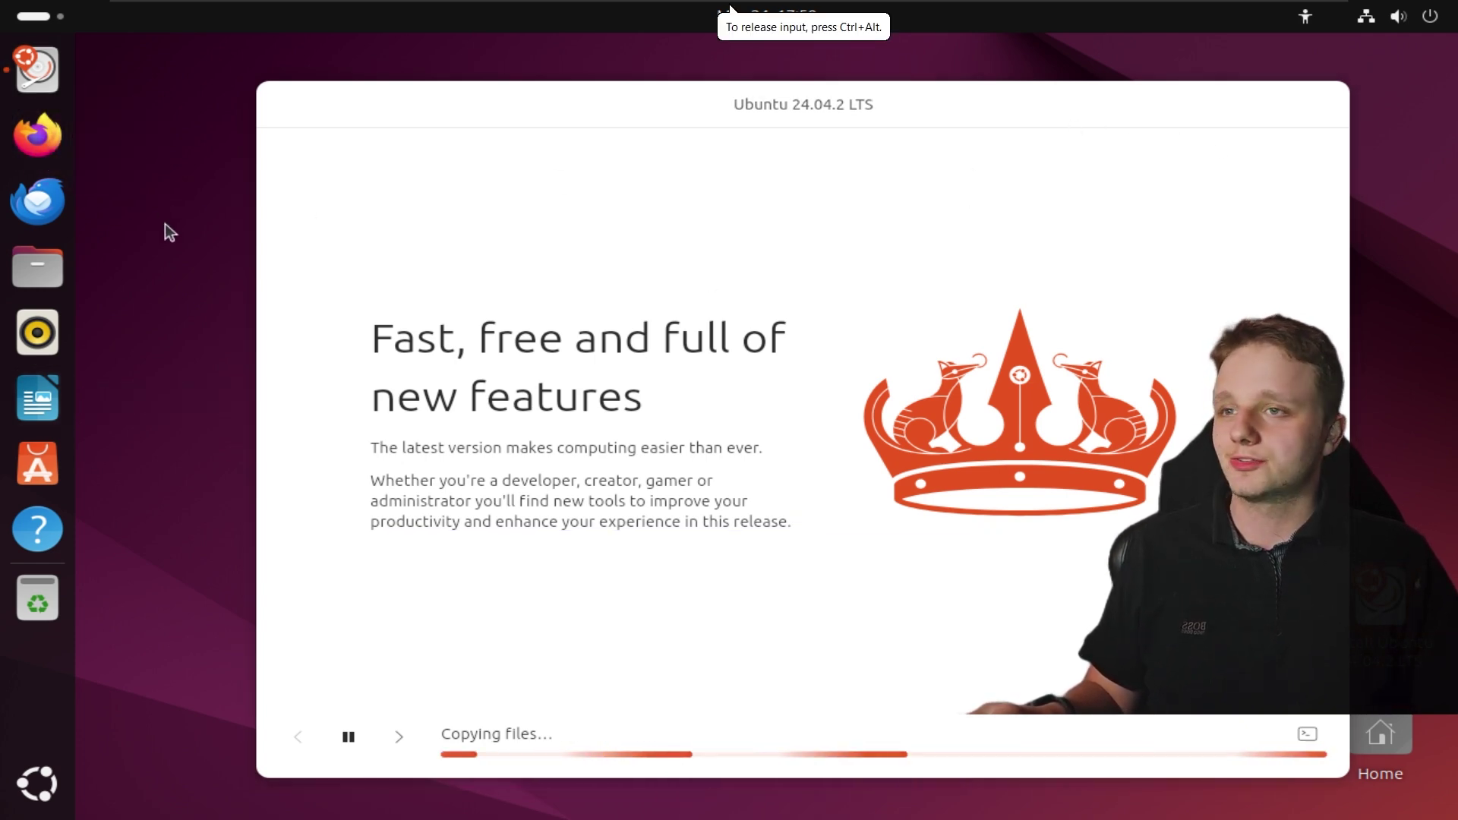
click(530, 124)
drag(529, 125, 579, 154)
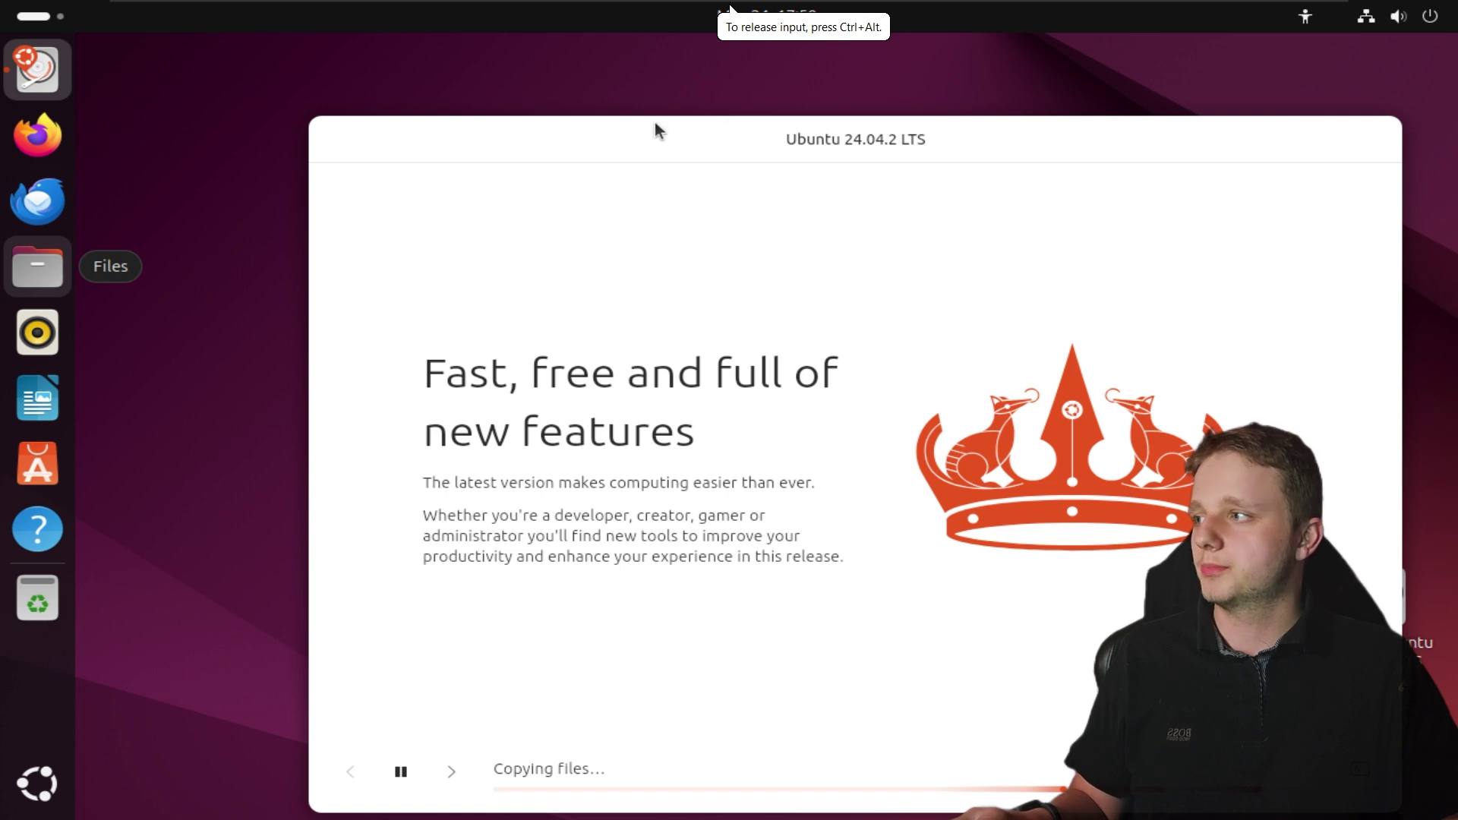
drag(840, 139, 692, 79)
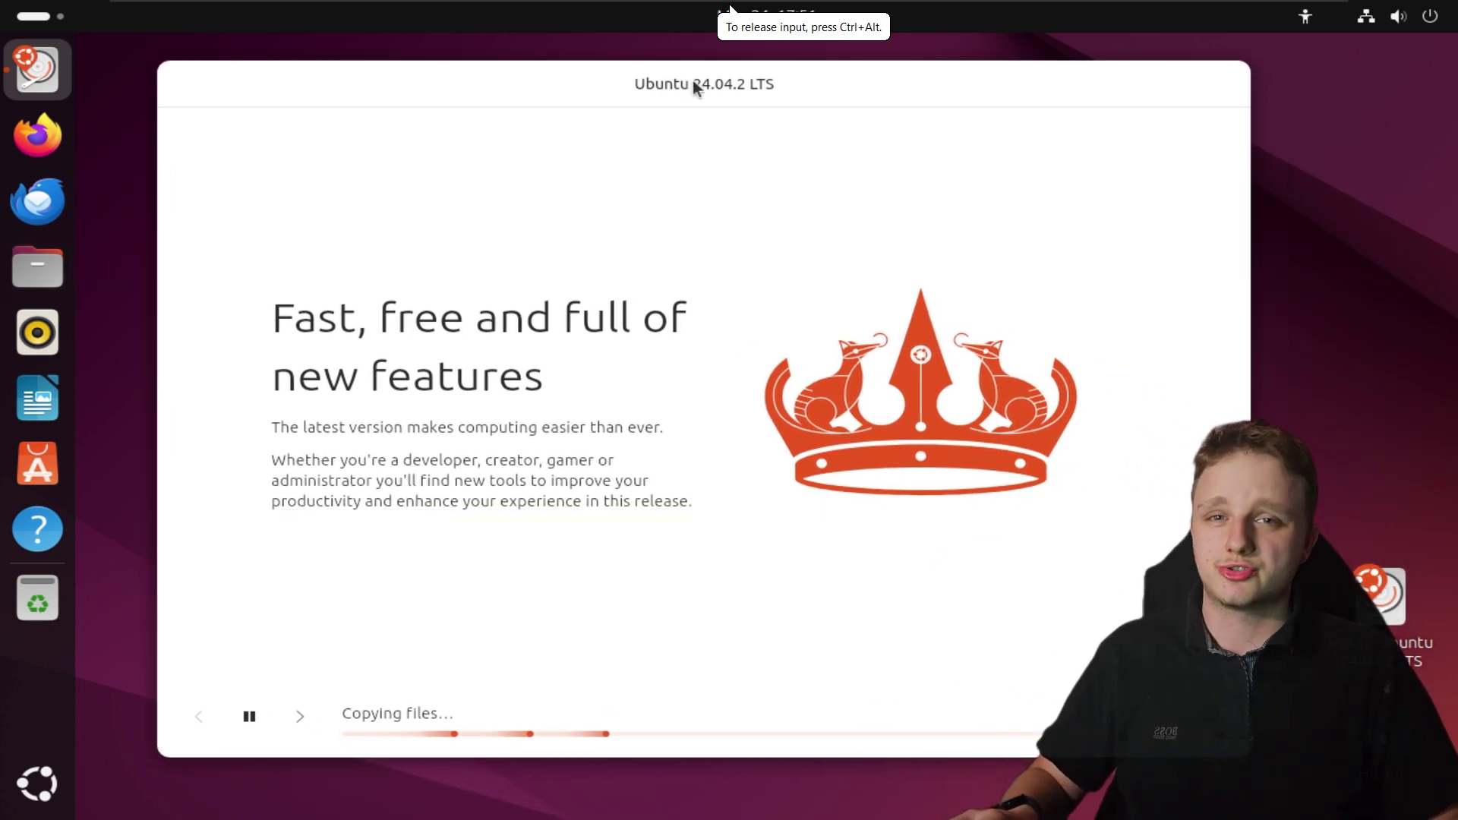